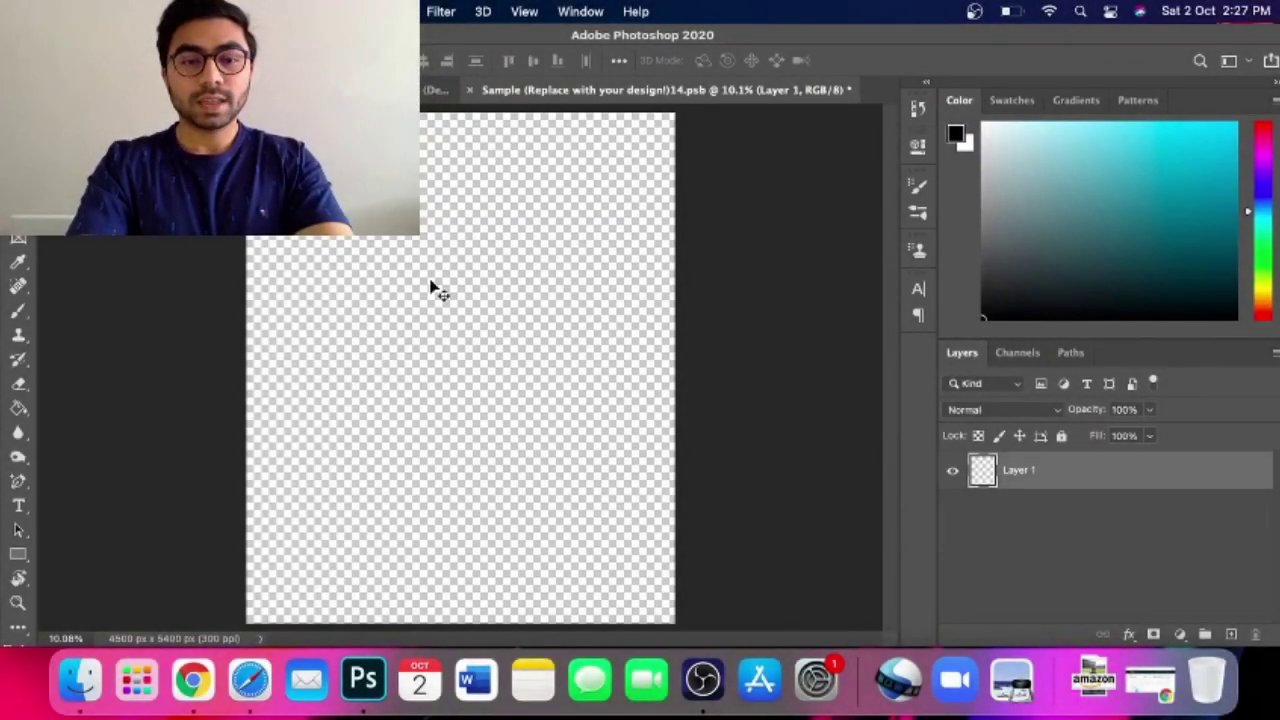
Draw a thin 4191 x 150 px white rectangle bar across the upper canvas with the Rectangle Tool
left_click(18, 557)
right_click(18, 557)
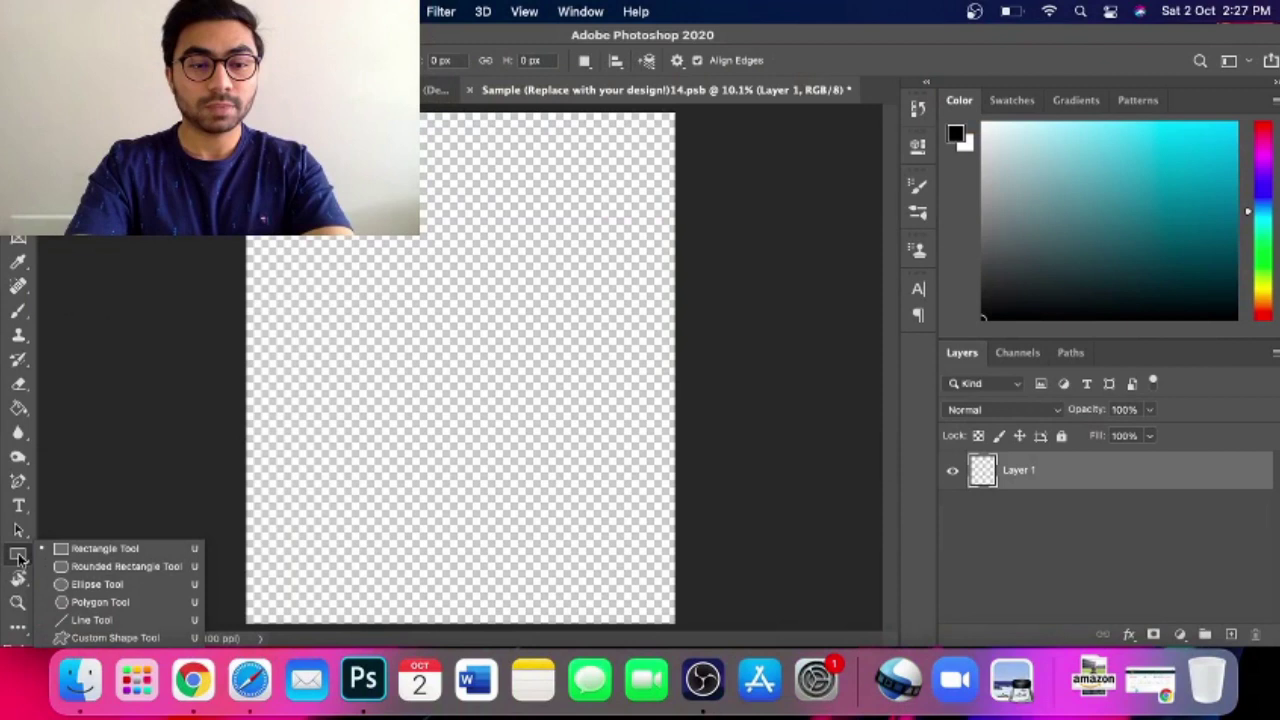
left_click(78, 552)
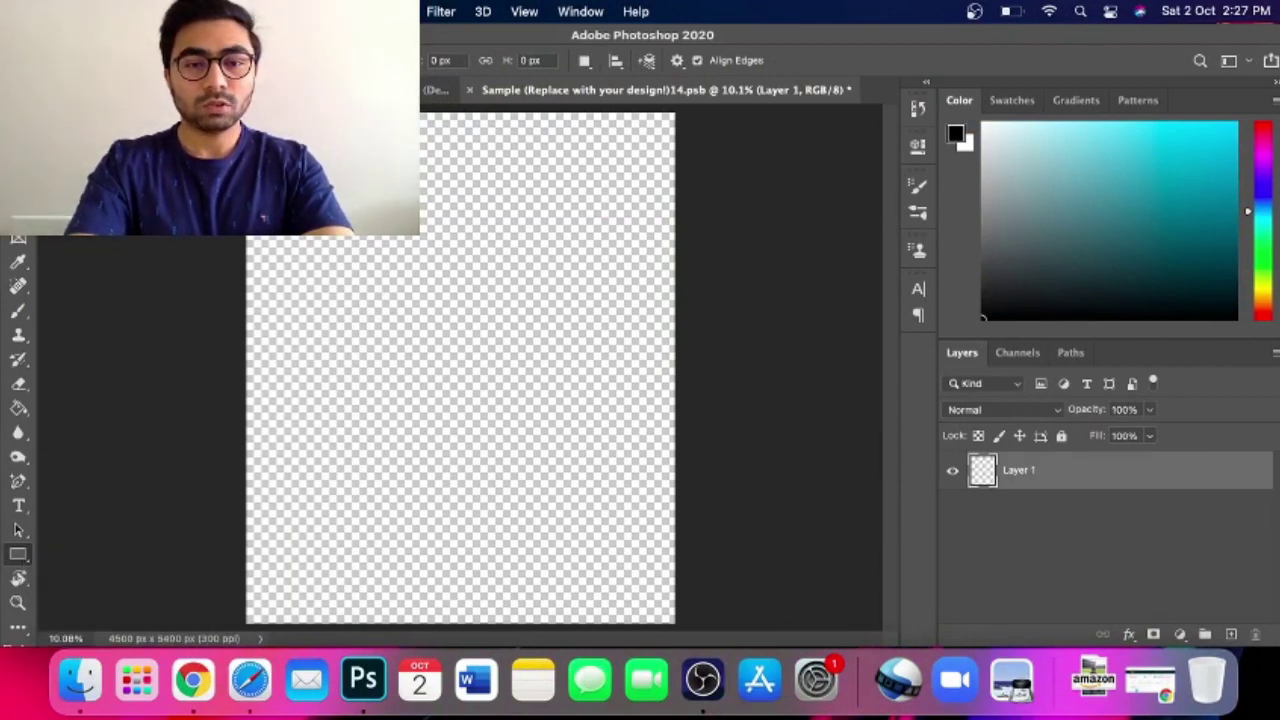
left_click_drag(247, 221, 670, 234)
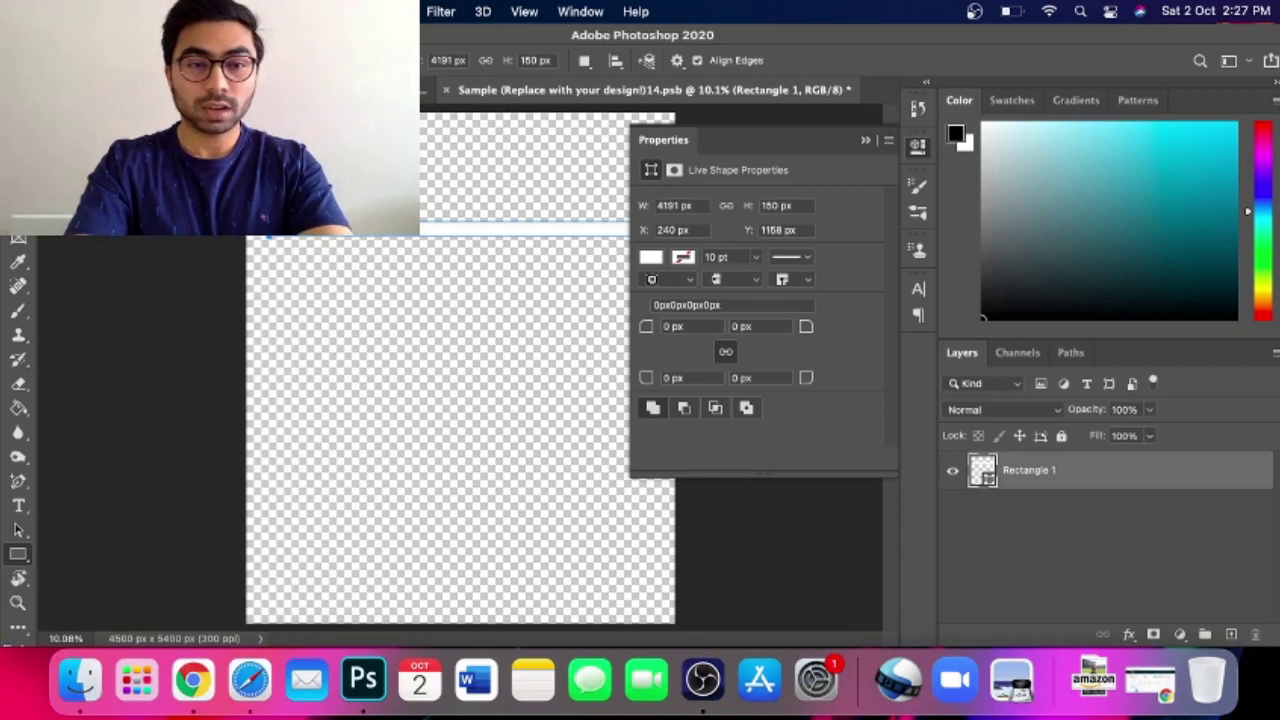
left_click(866, 144)
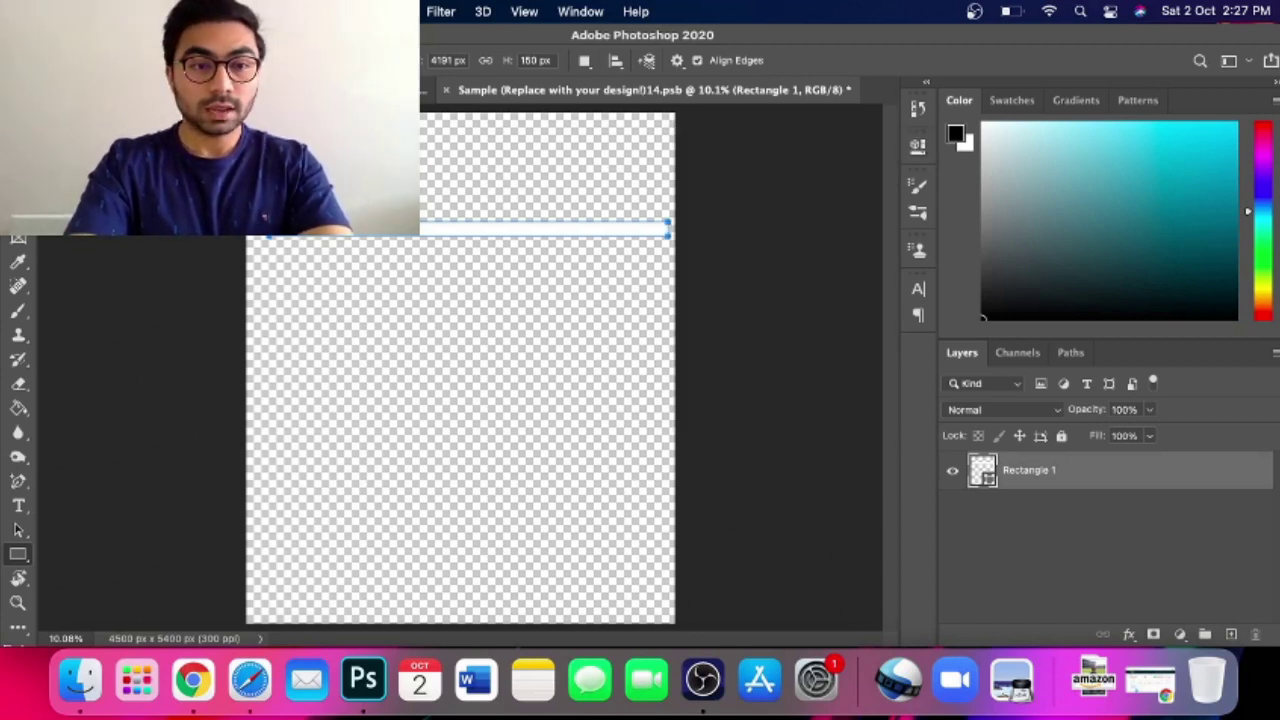
key("v")
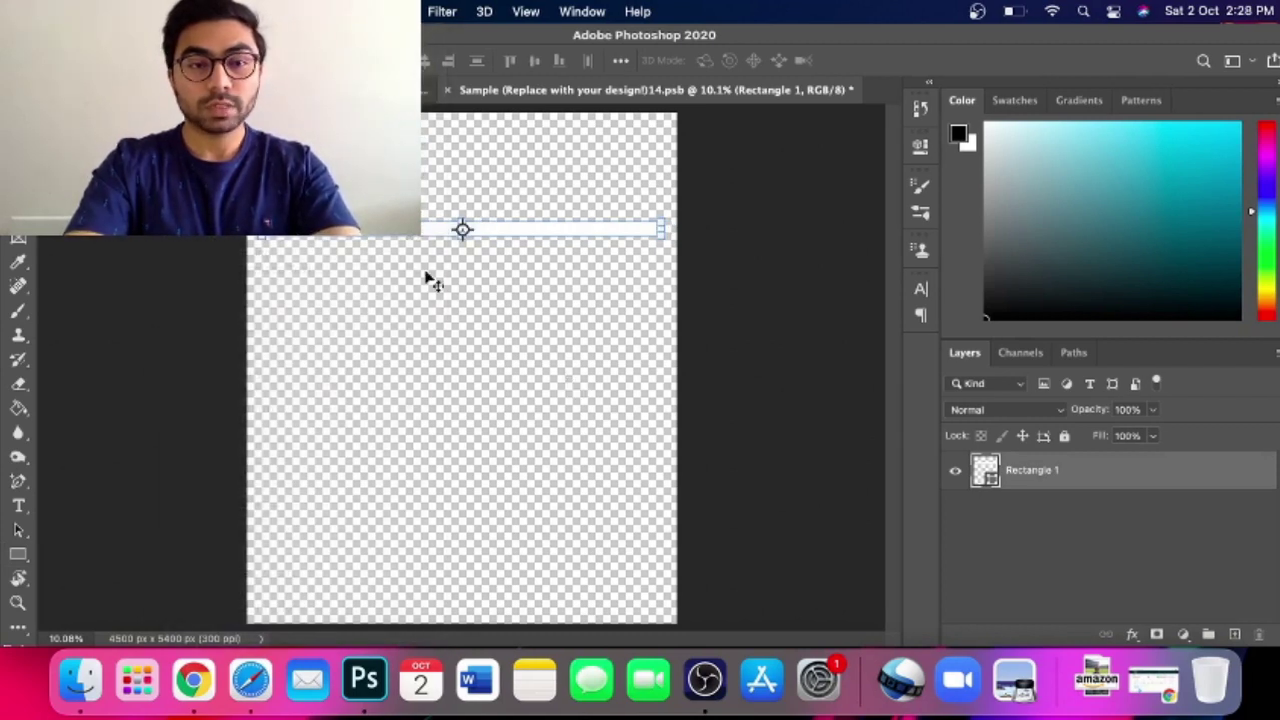
Copy and paste the white bar, then position the copy just beneath the first bar
left_click(230, 11)
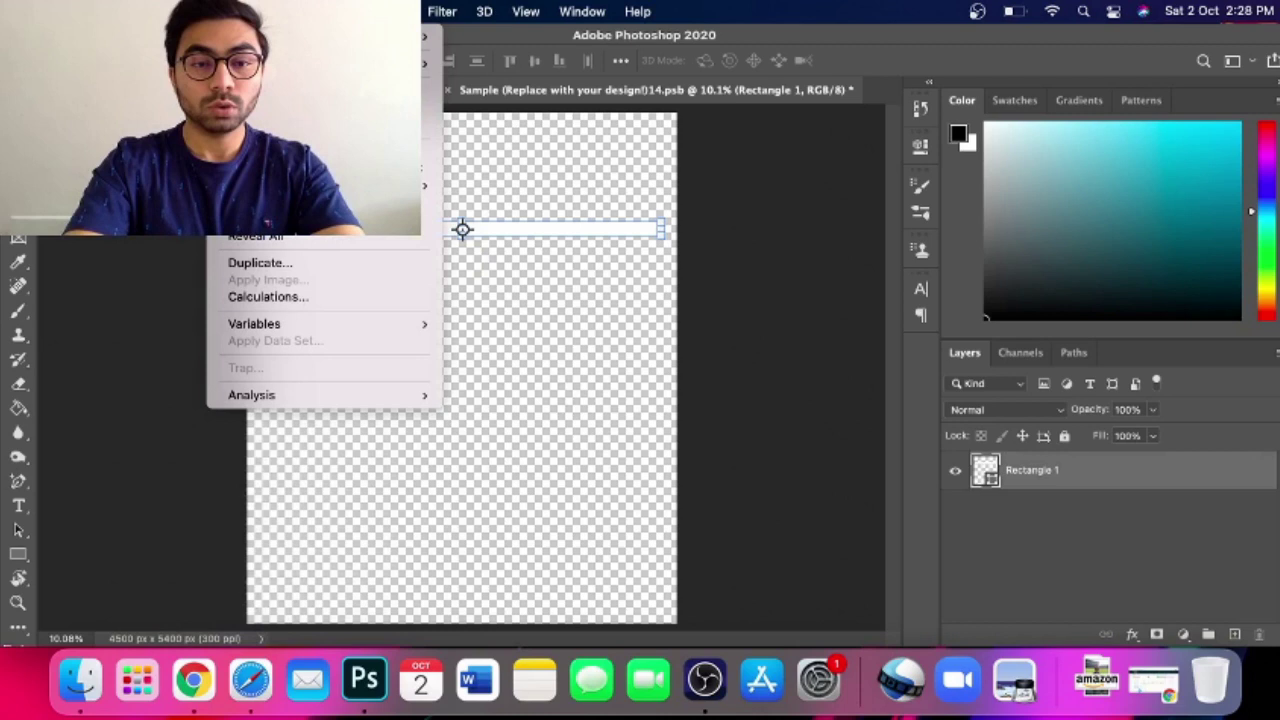
mouse_move(185, 11)
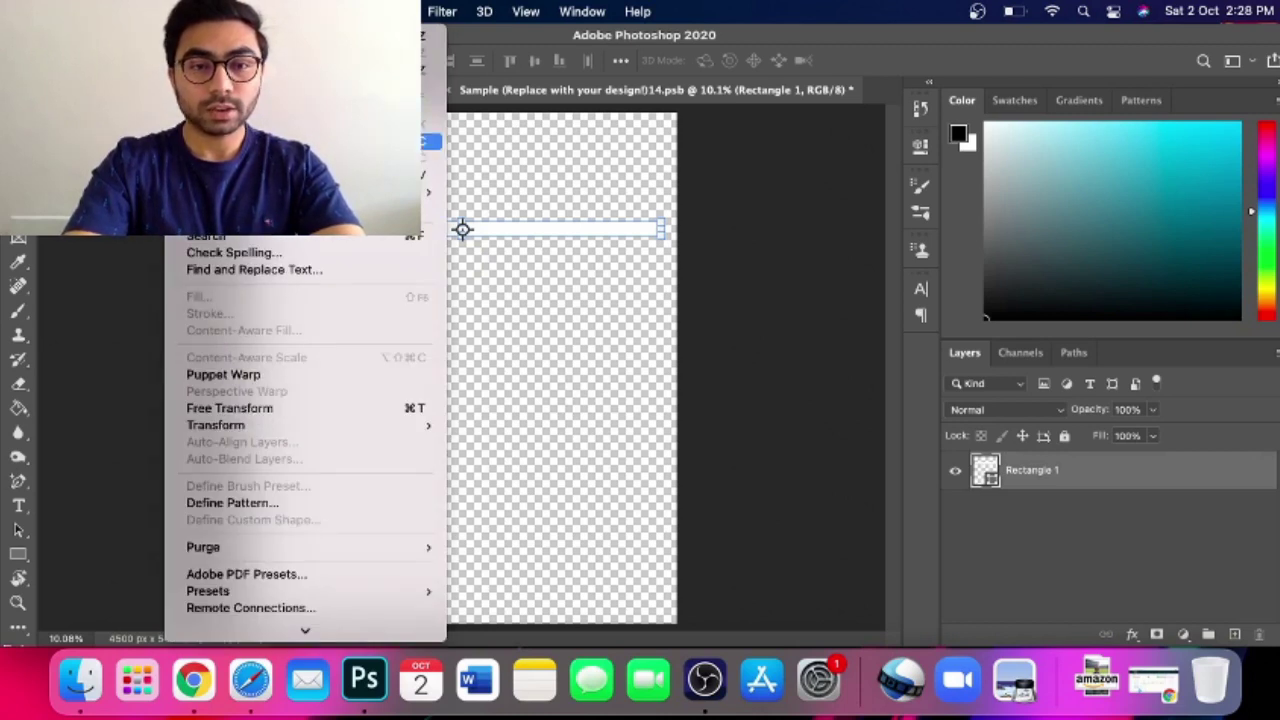
left_click(380, 142)
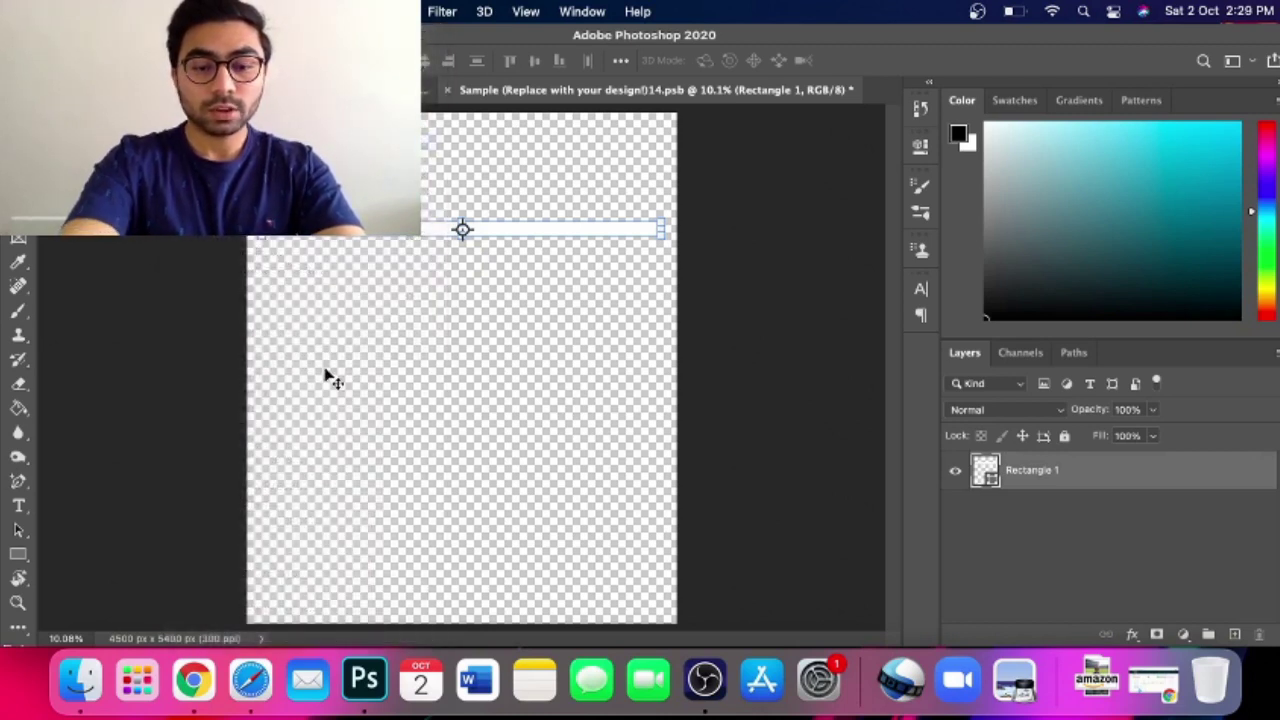
key("super+v")
left_click_drag(343, 374, 343, 266)
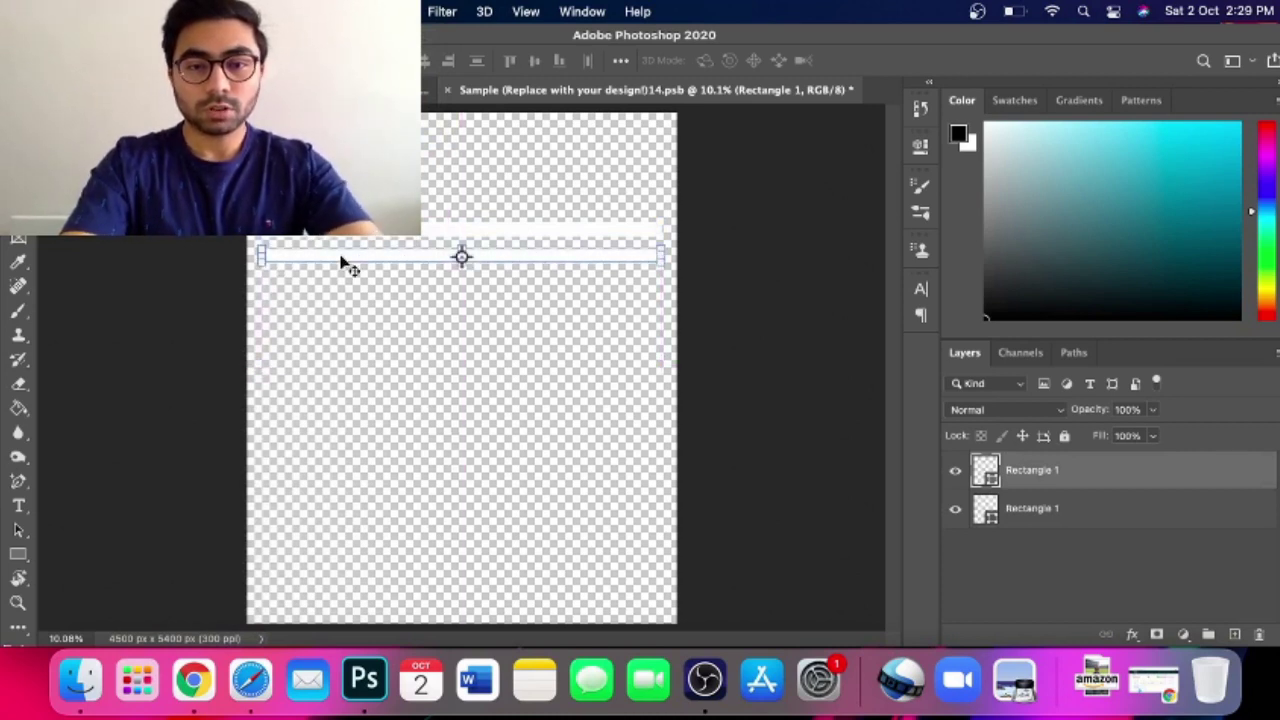
key("super+plus")
scroll(371, 266, "up", 4)
key("super+plus")
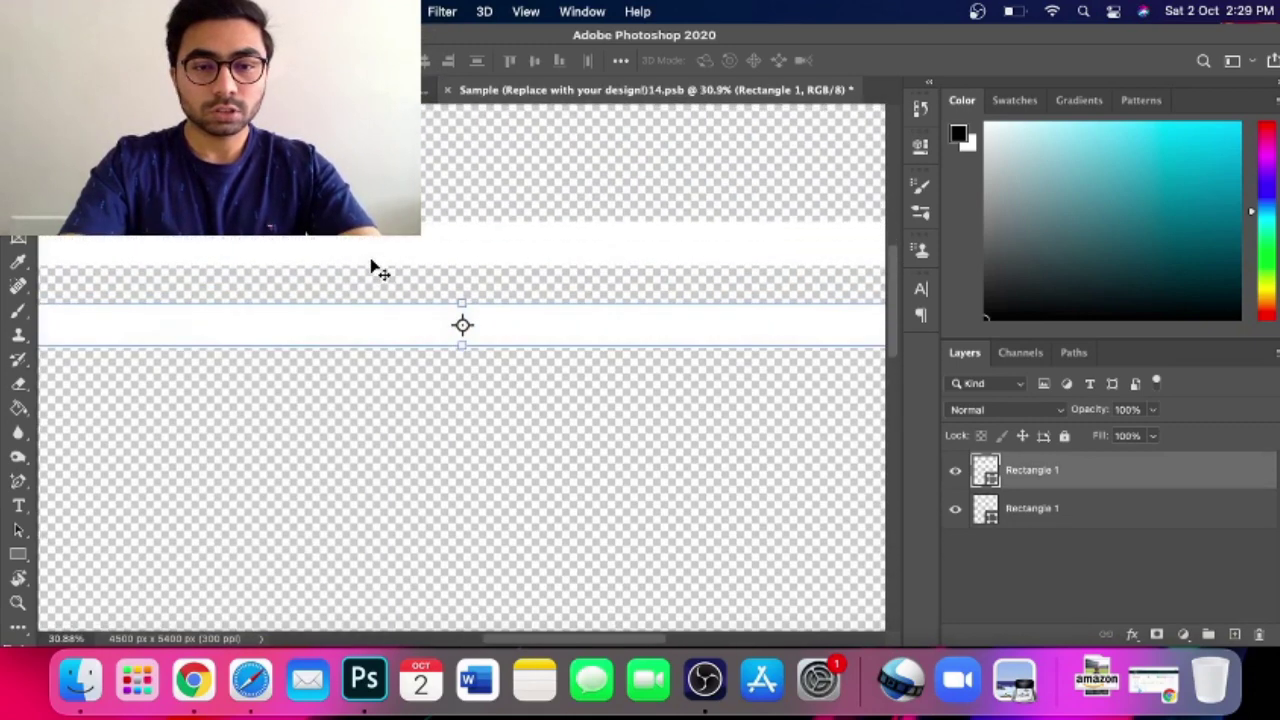
left_click_drag(357, 331, 358, 296)
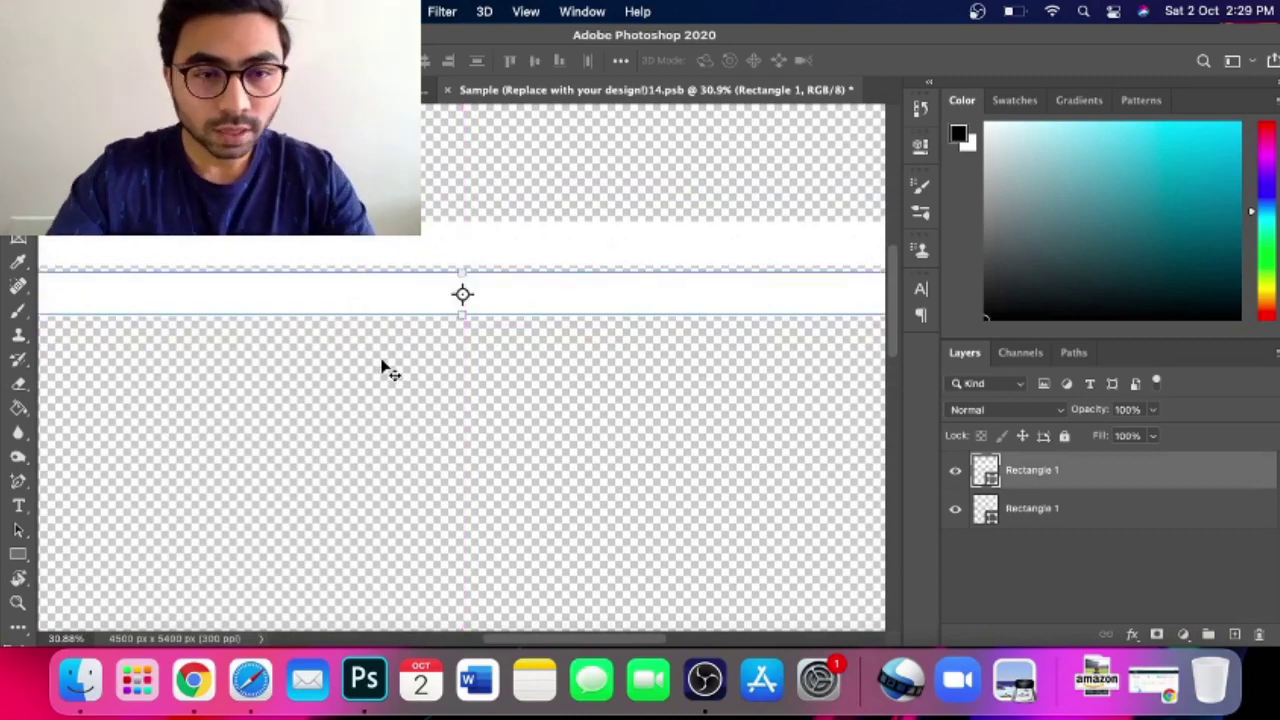
scroll(383, 368, "down", 5)
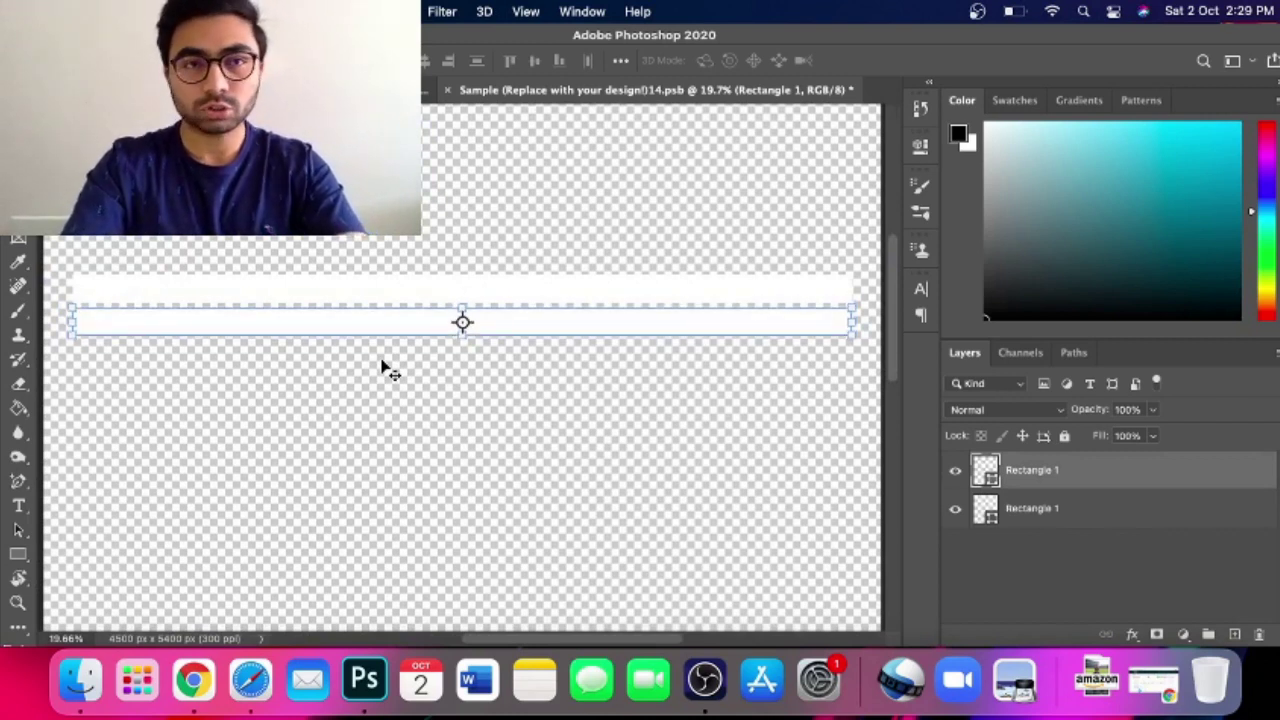
Check the top and bottom bar layers in the Layers panel, then zoom out
left_click(1085, 525)
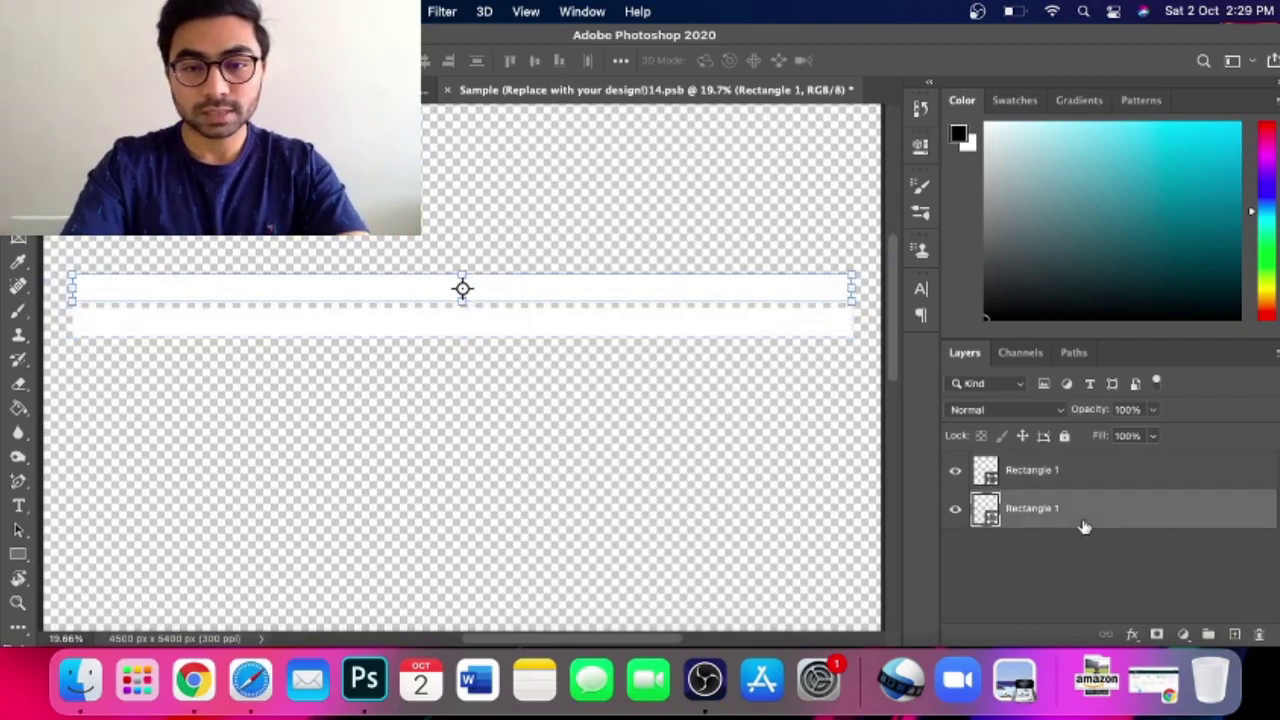
left_click(1106, 563)
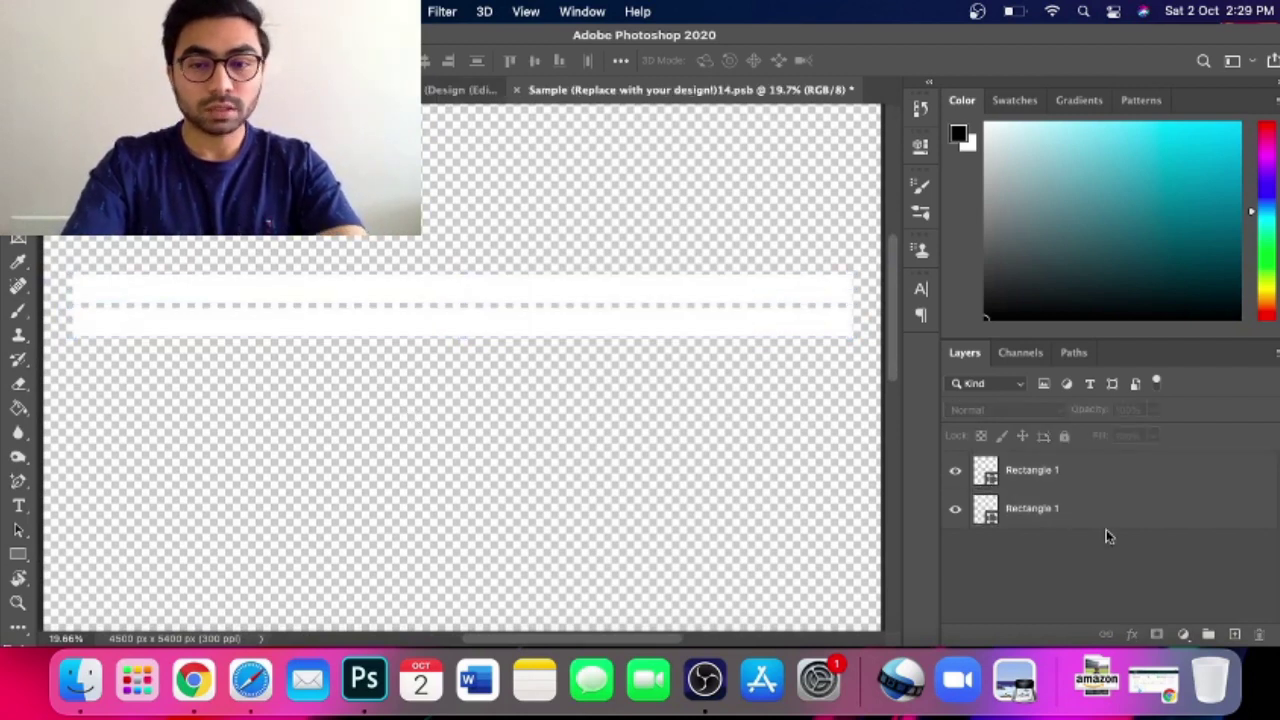
left_click(1100, 508)
left_click(1104, 480)
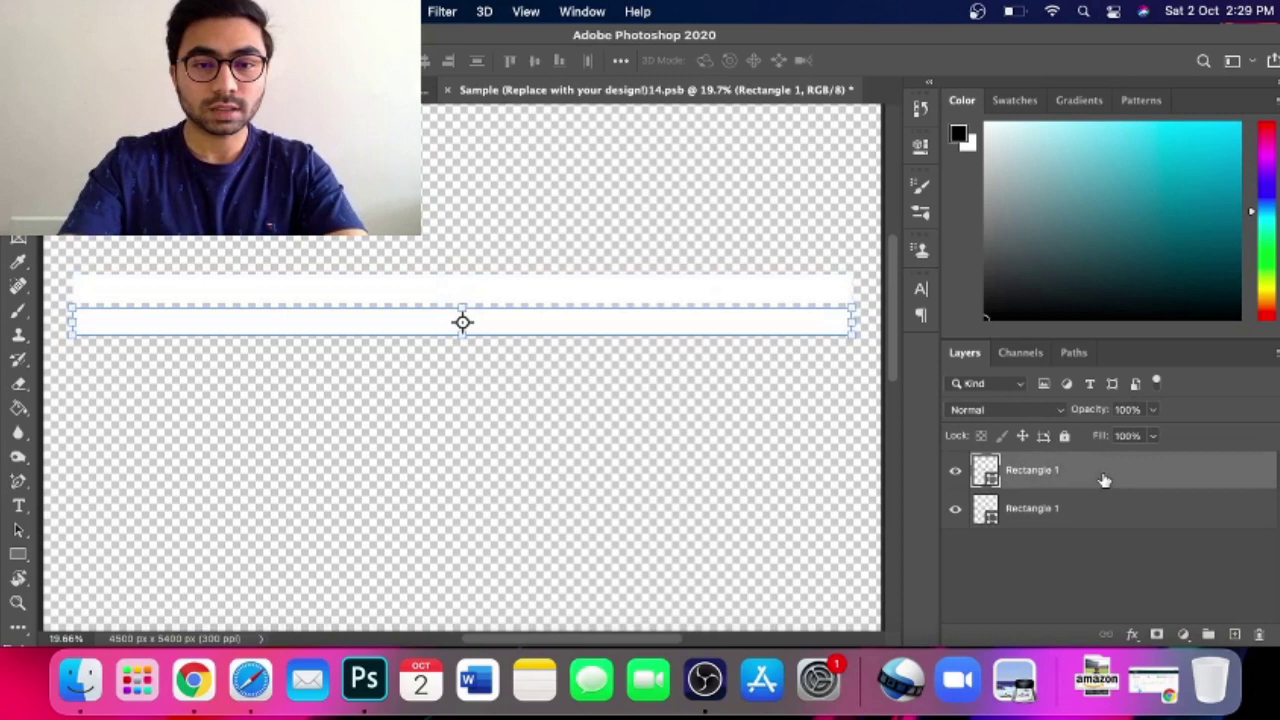
left_click(1097, 552)
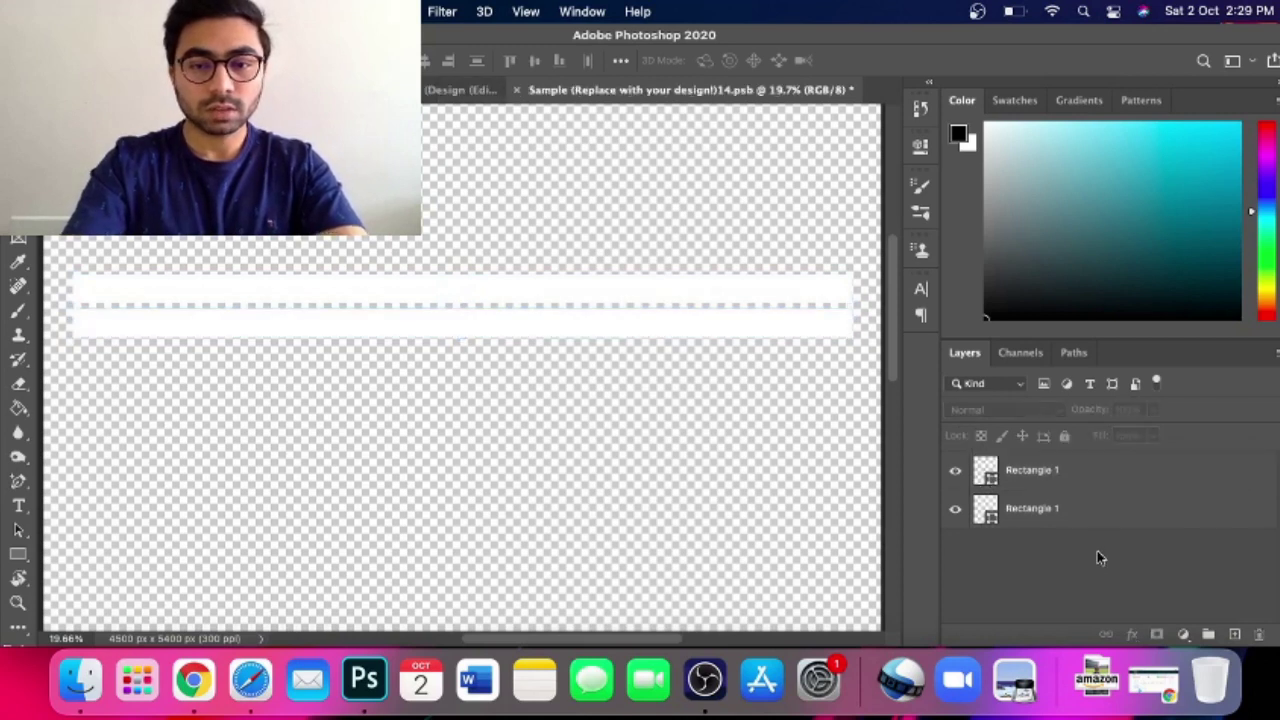
key("super+minus")
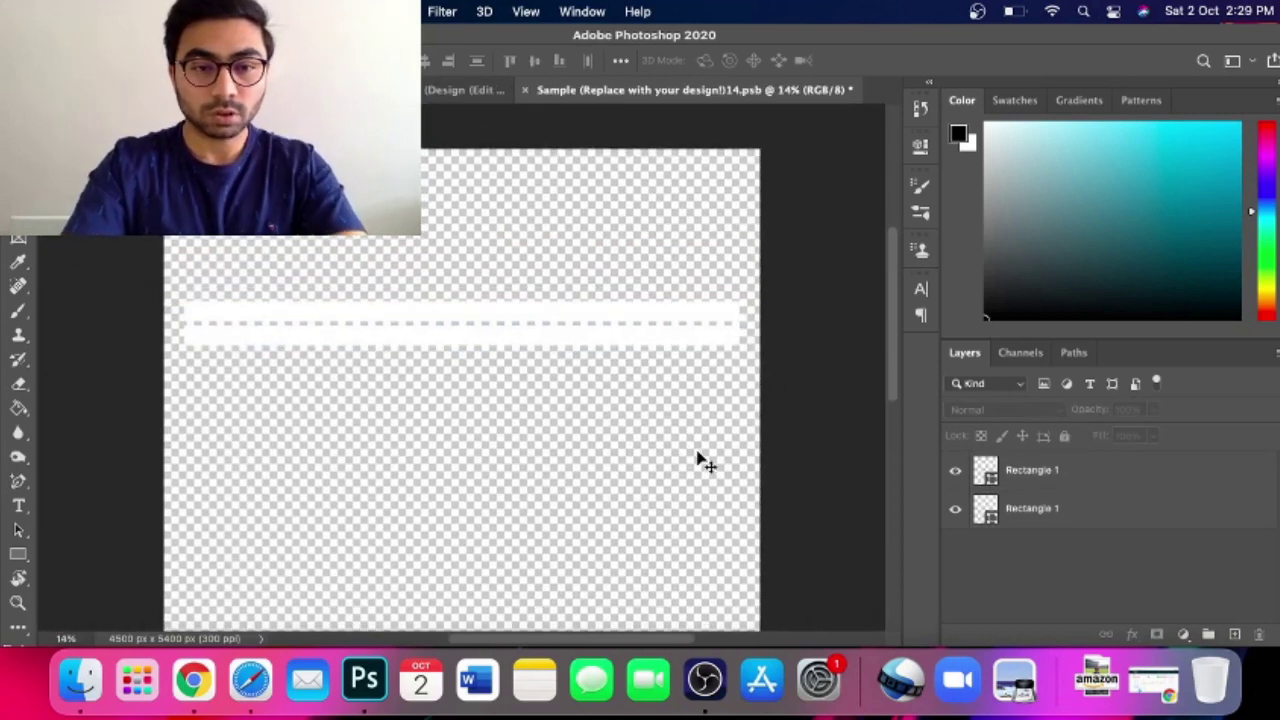
Duplicate the top bar layer with Cmd+J and move the copy into the stripe stack
left_click(1020, 469)
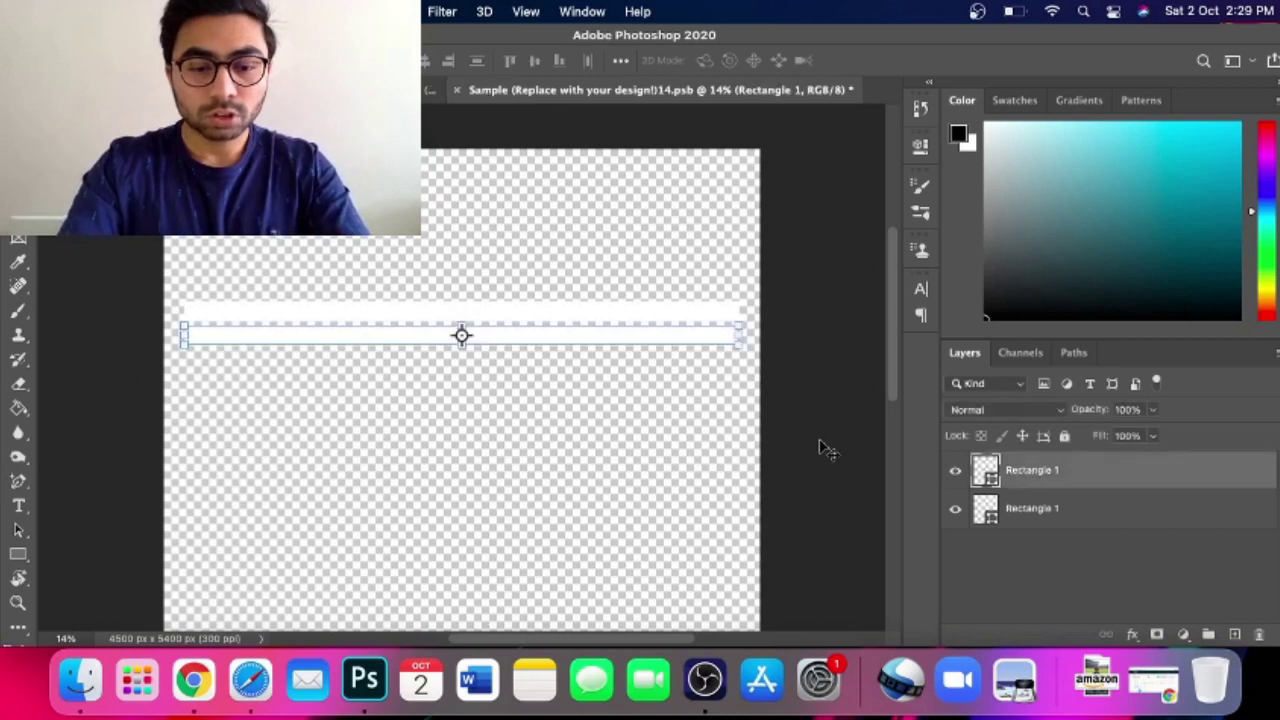
key("super+j")
left_click_drag(654, 391, 618, 357)
key("super+plus")
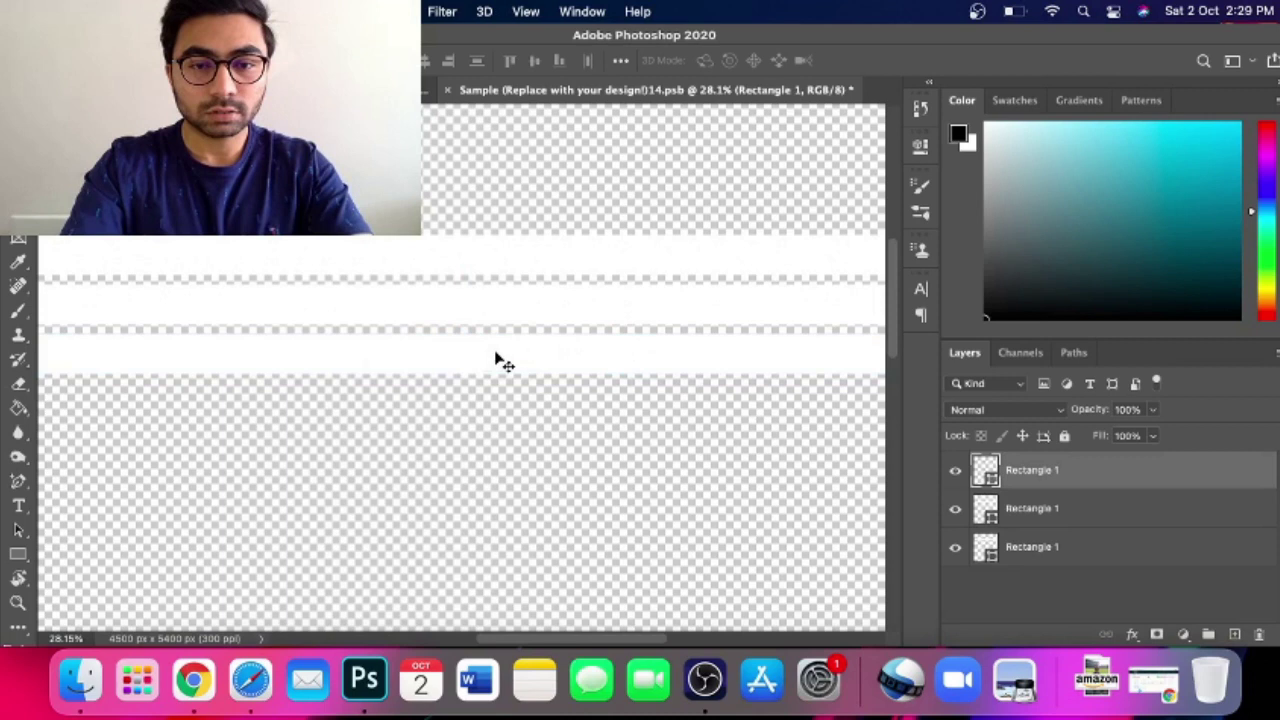
left_click_drag(496, 352, 494, 352)
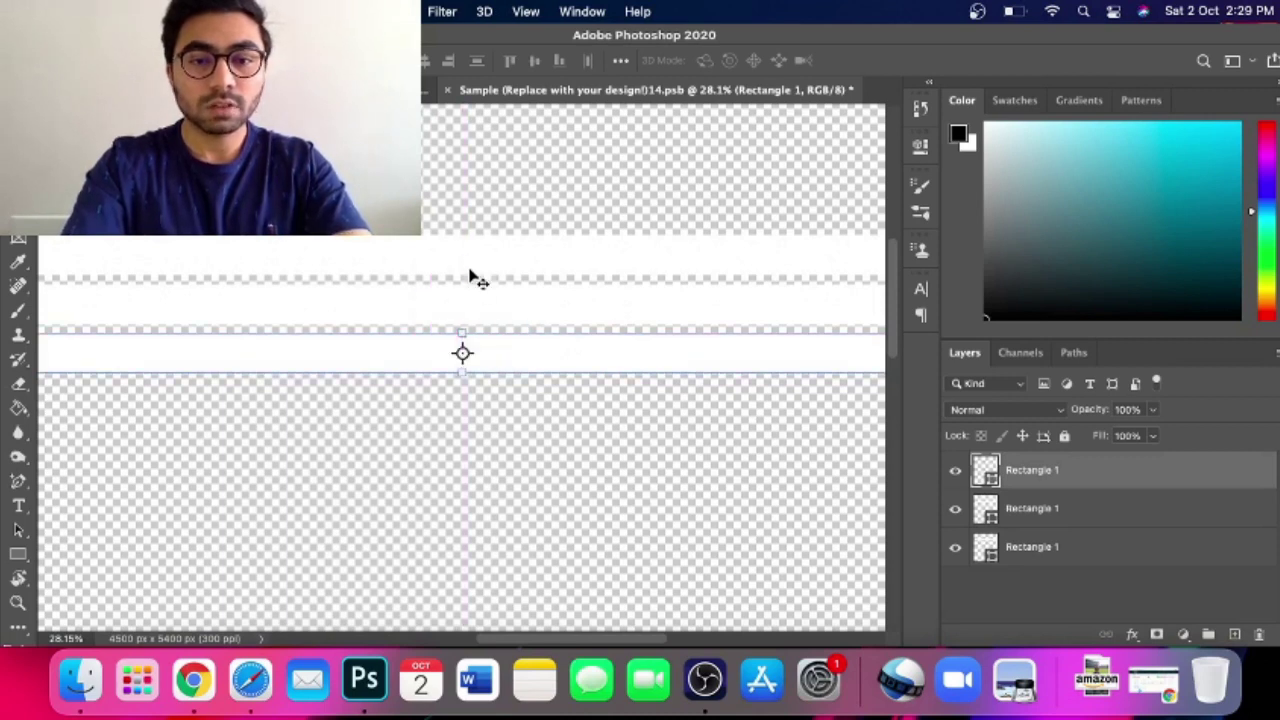
Stack more bar copies downward, each 38 px below the last, redoing misplaced moves
left_click_drag(471, 390, 537, 457)
key("super+z")
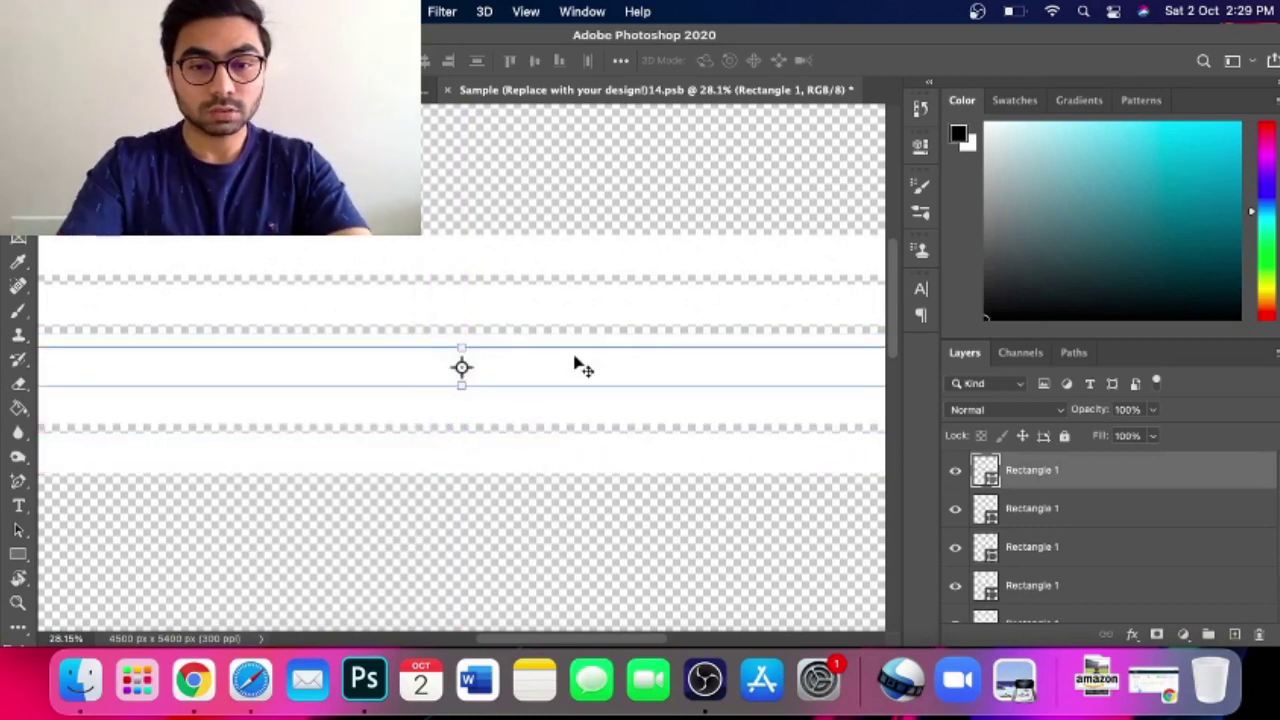
left_click_drag(583, 368, 571, 506)
key("super+minus")
key("super+minus")
key("super+z")
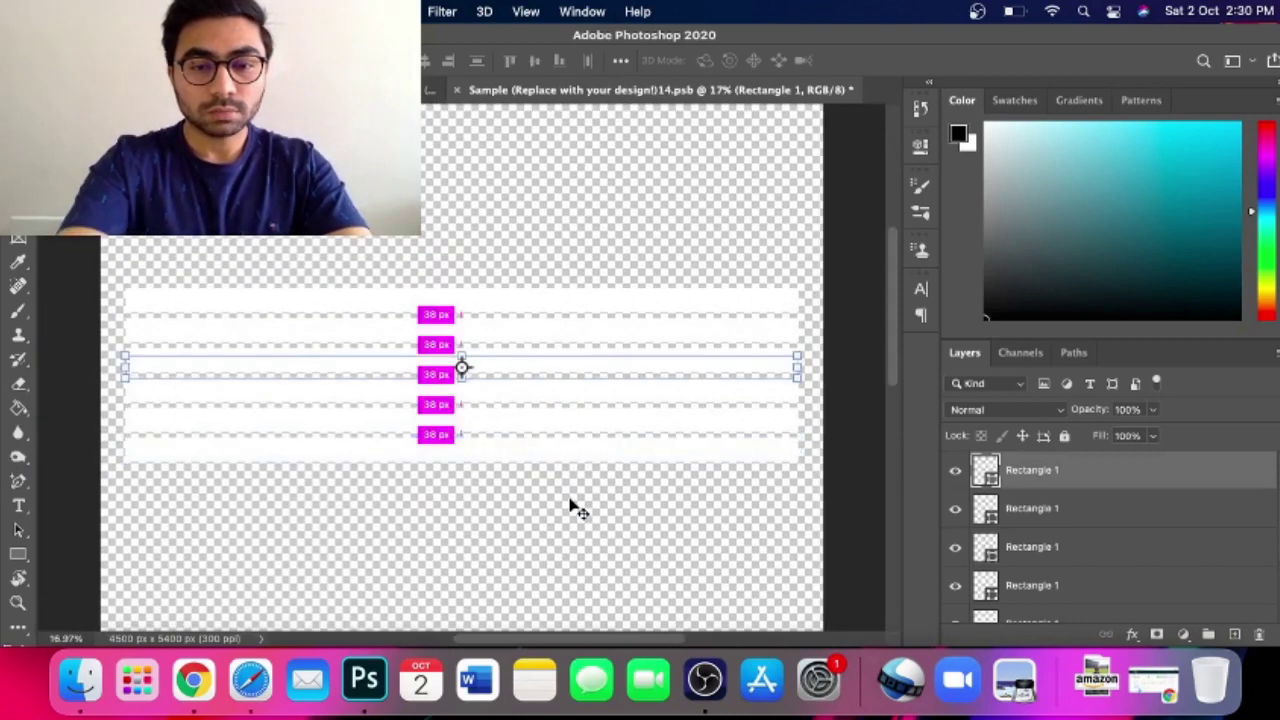
left_click_drag(528, 377, 520, 491)
scroll(520, 491, "down", 2)
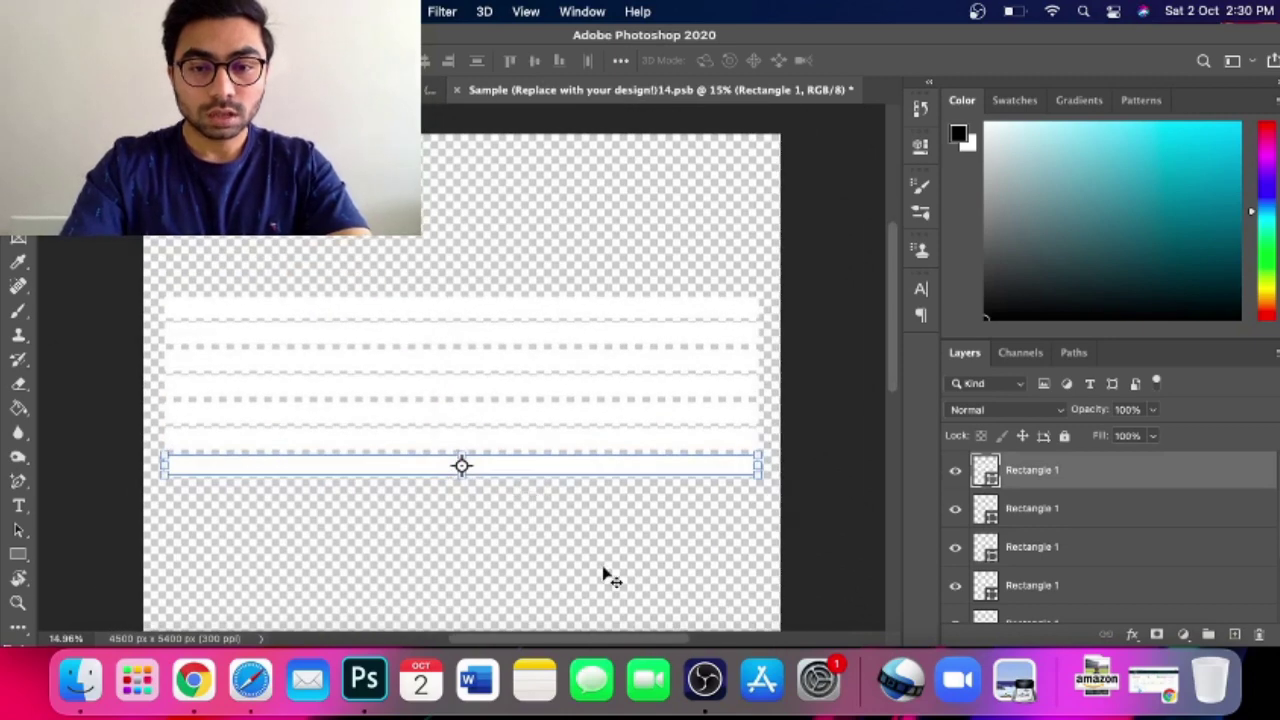
key("ctrl+z")
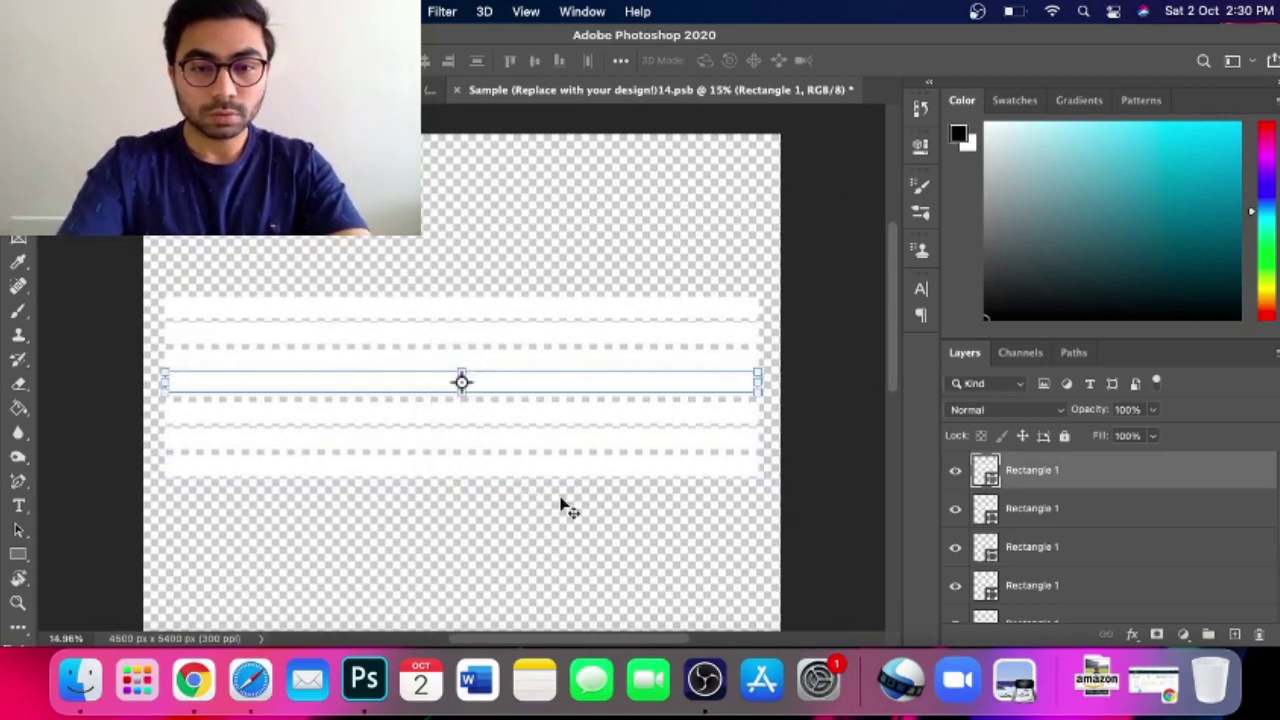
key("ctrl+shift+z")
left_click_drag(521, 420, 530, 499)
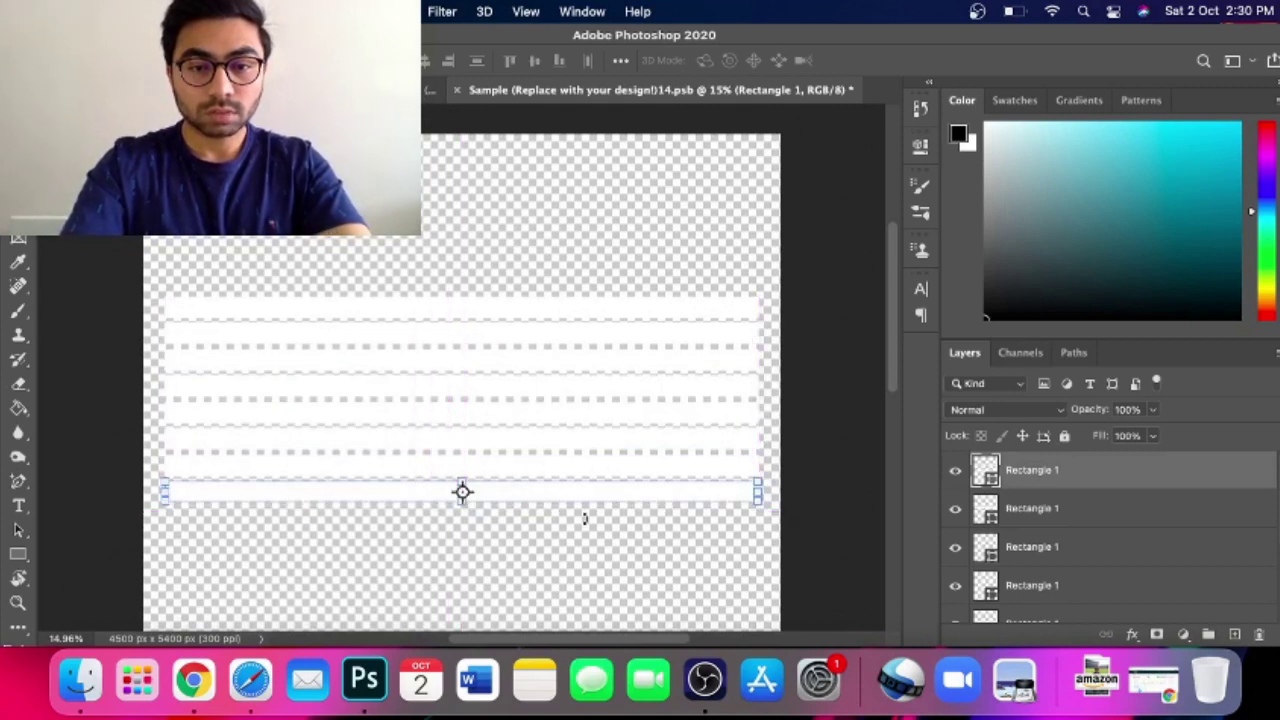
Select all the bar layers and use Merge Visible to combine them, then fit the document on screen
scroll(596, 519, "down", 3)
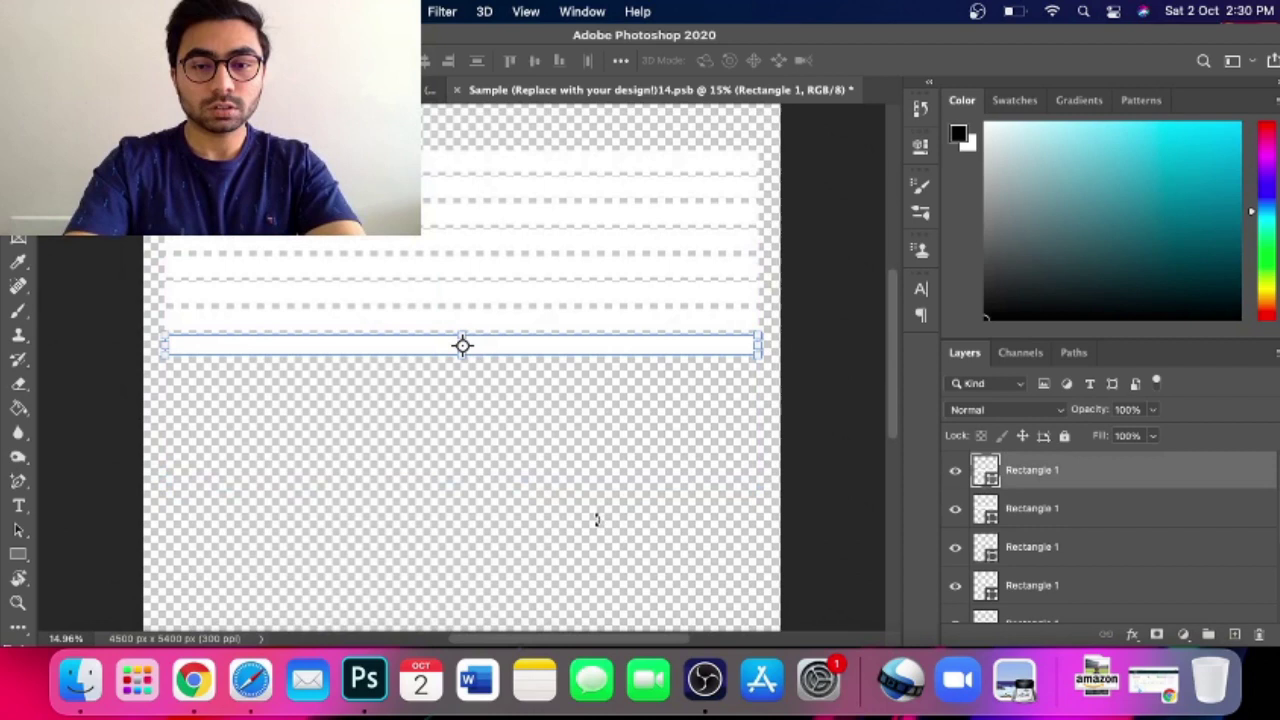
scroll(1063, 510, "down", 3)
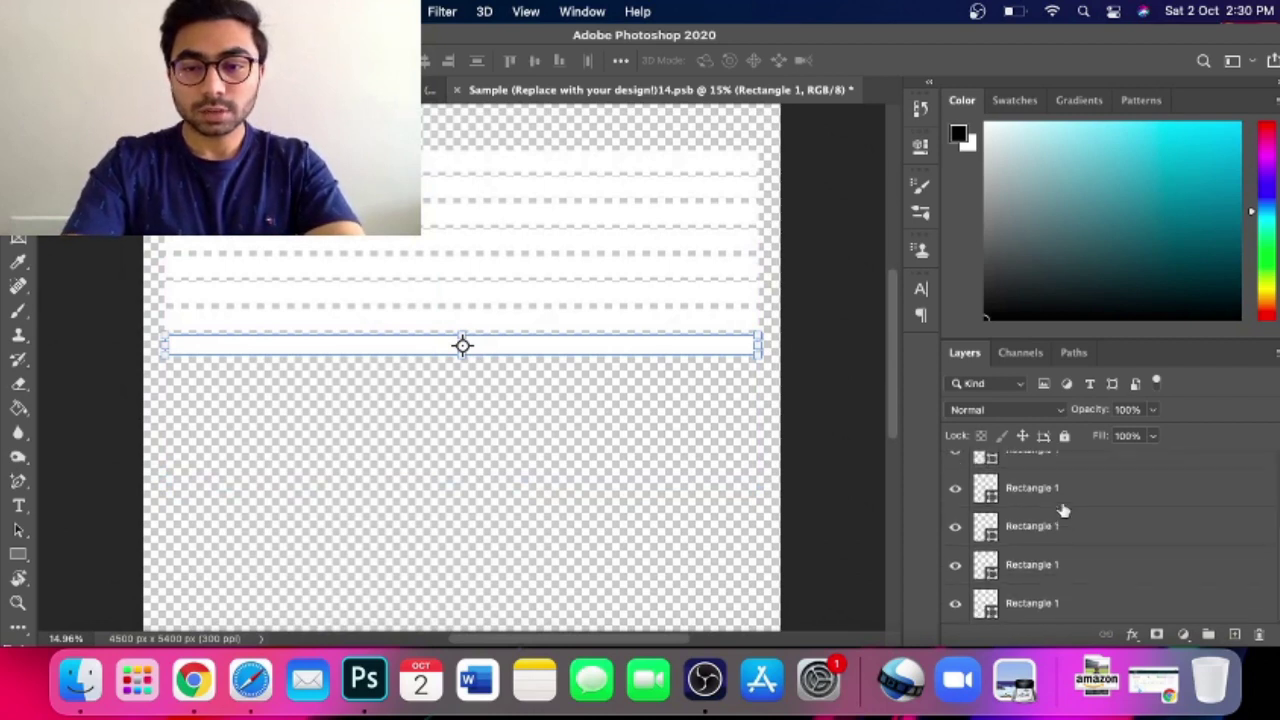
left_click(1062, 605)
scroll(1062, 605, "up", 3)
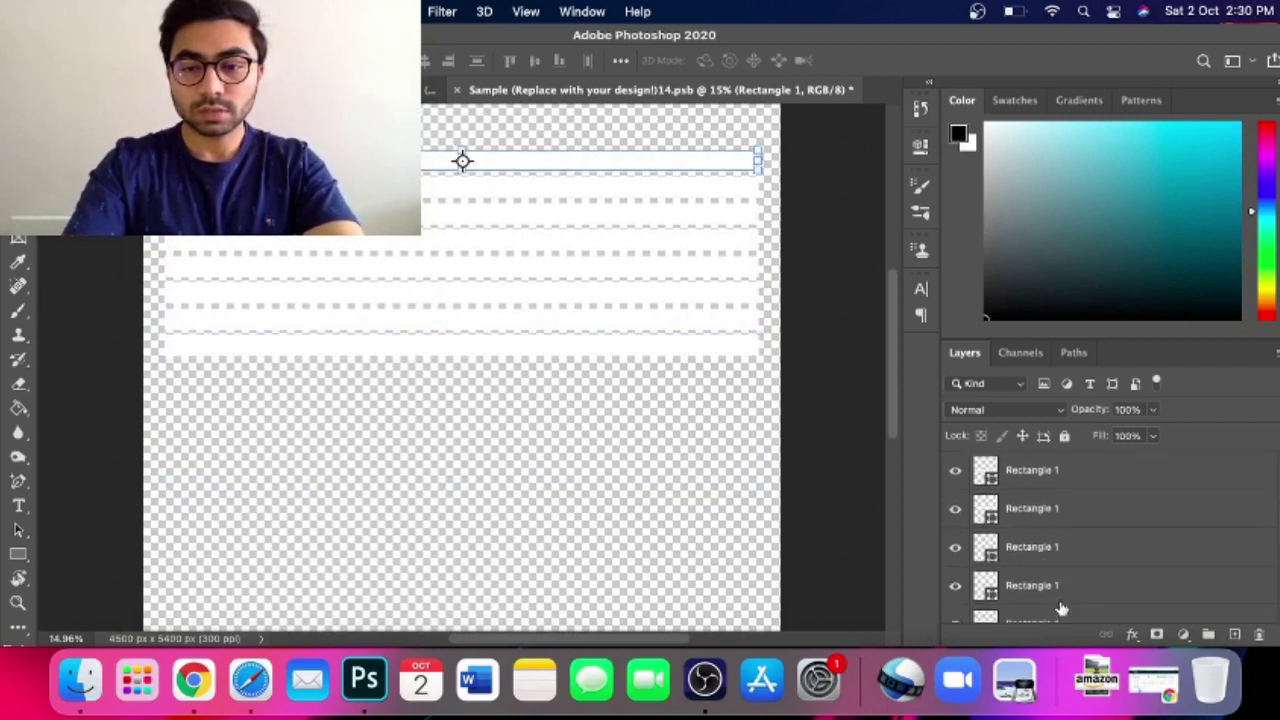
left_click(1055, 472, "shift")
right_click(1056, 474)
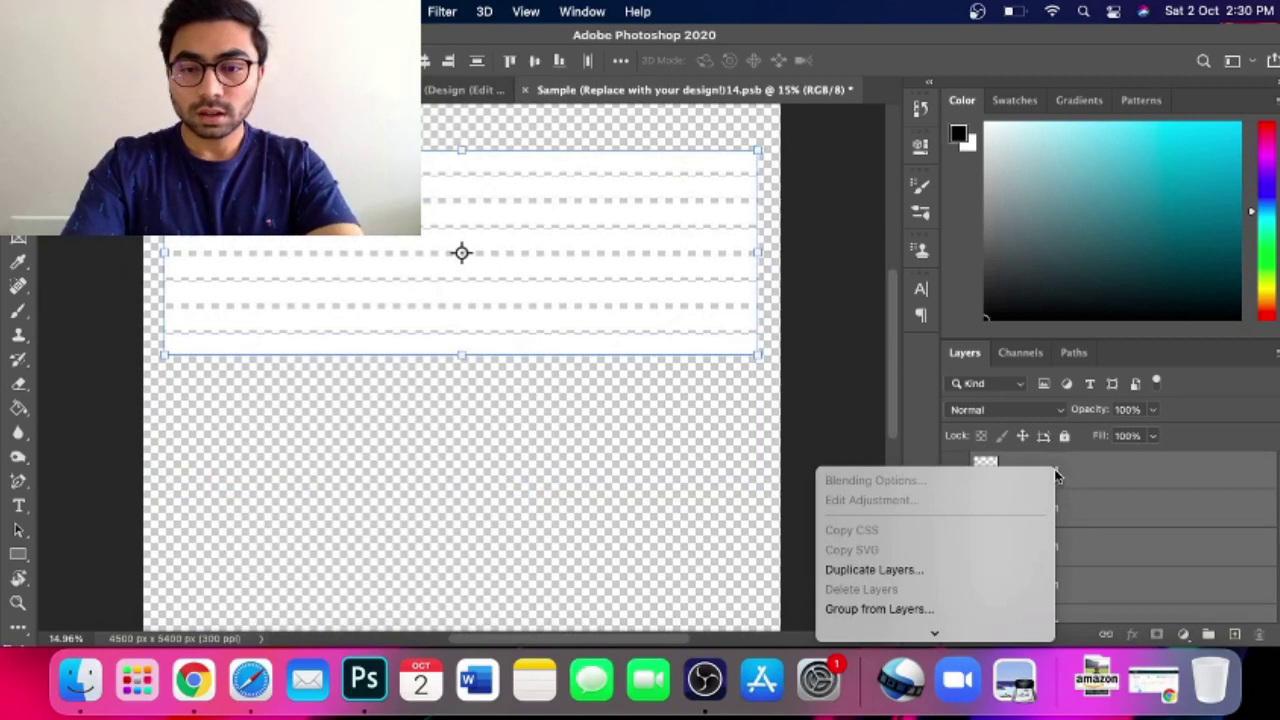
mouse_move(950, 636)
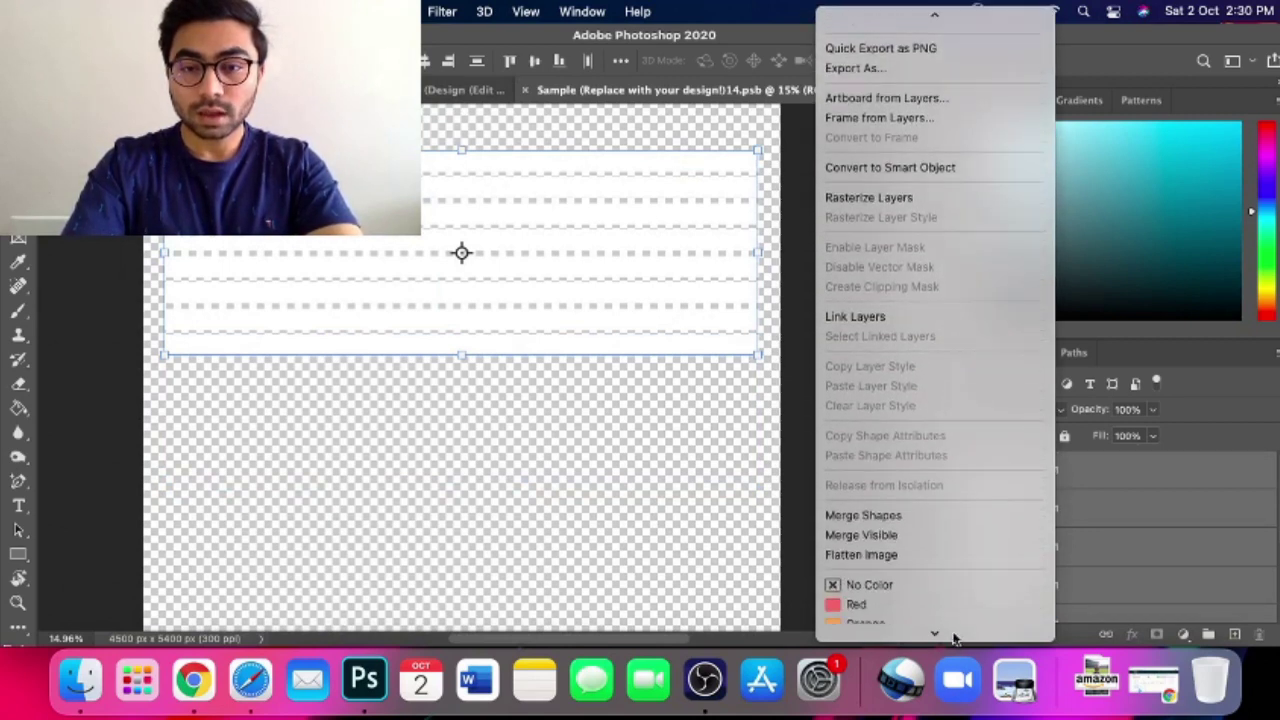
scroll(920, 352, "up", 3)
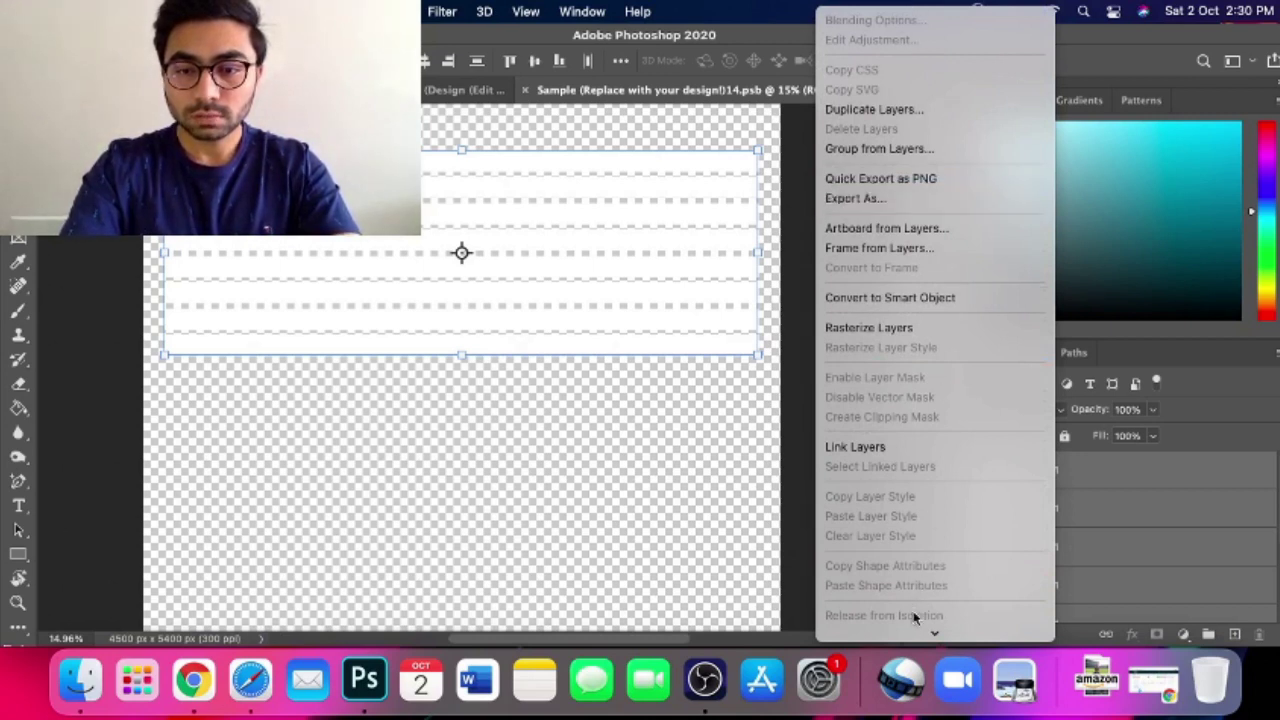
scroll(913, 618, "down", 5)
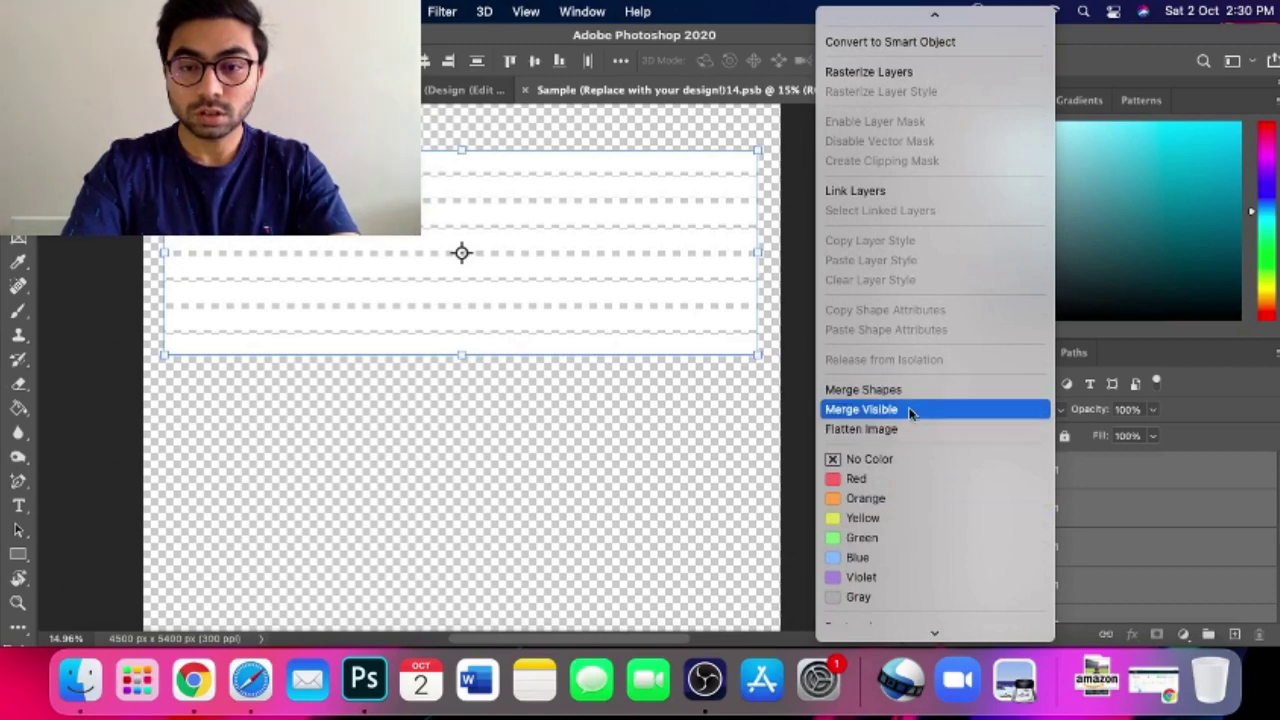
left_click(910, 411)
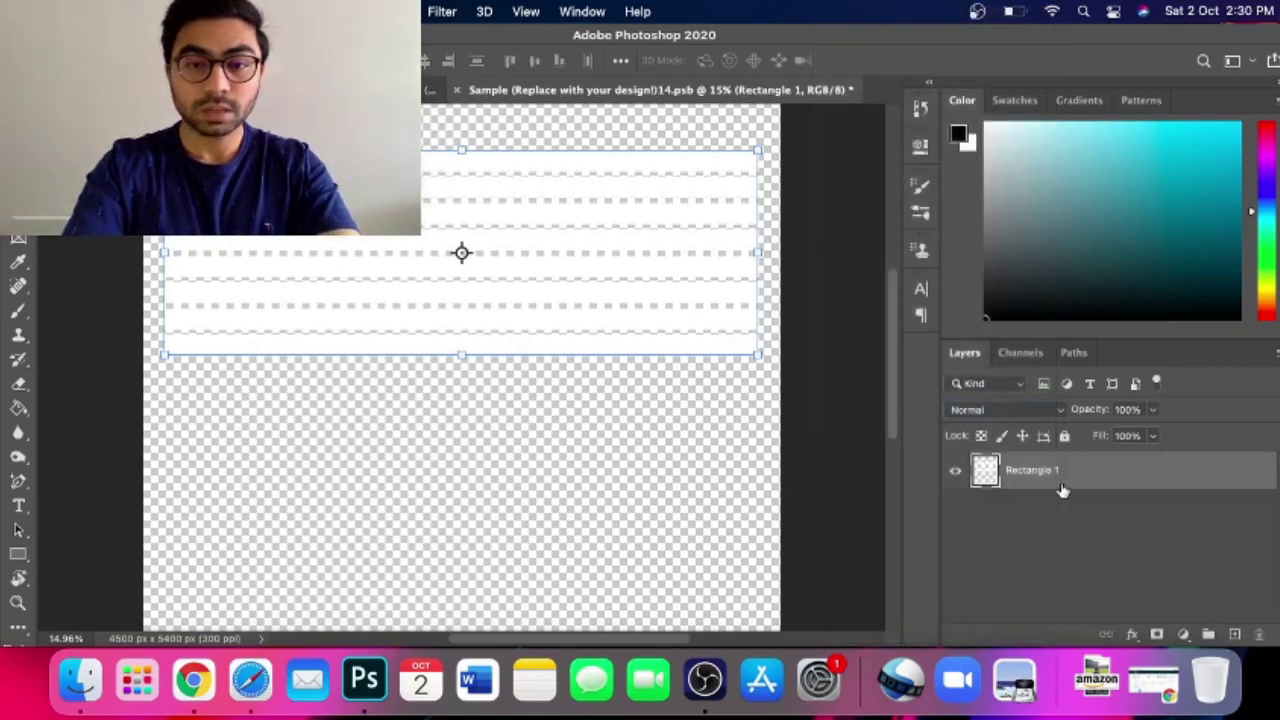
key("super+0")
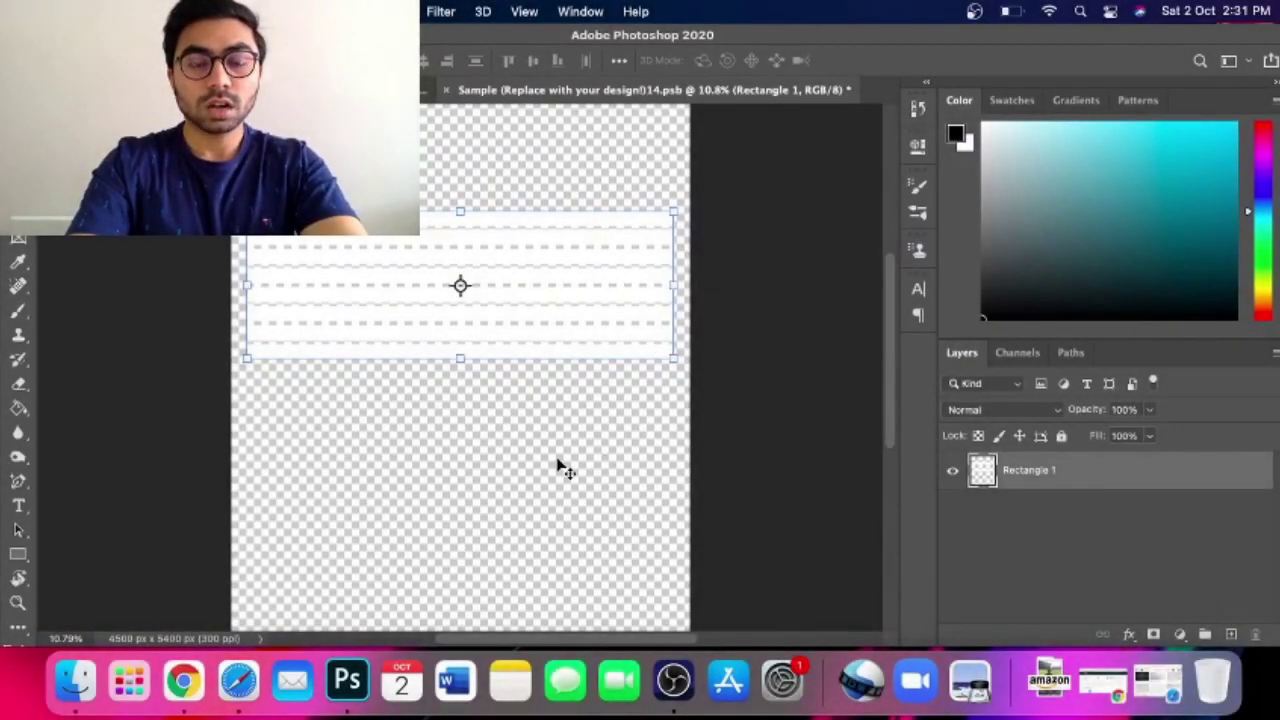
Open the sunset palettes PNG from Desktop > Master Switch Designs
left_click(147, 11)
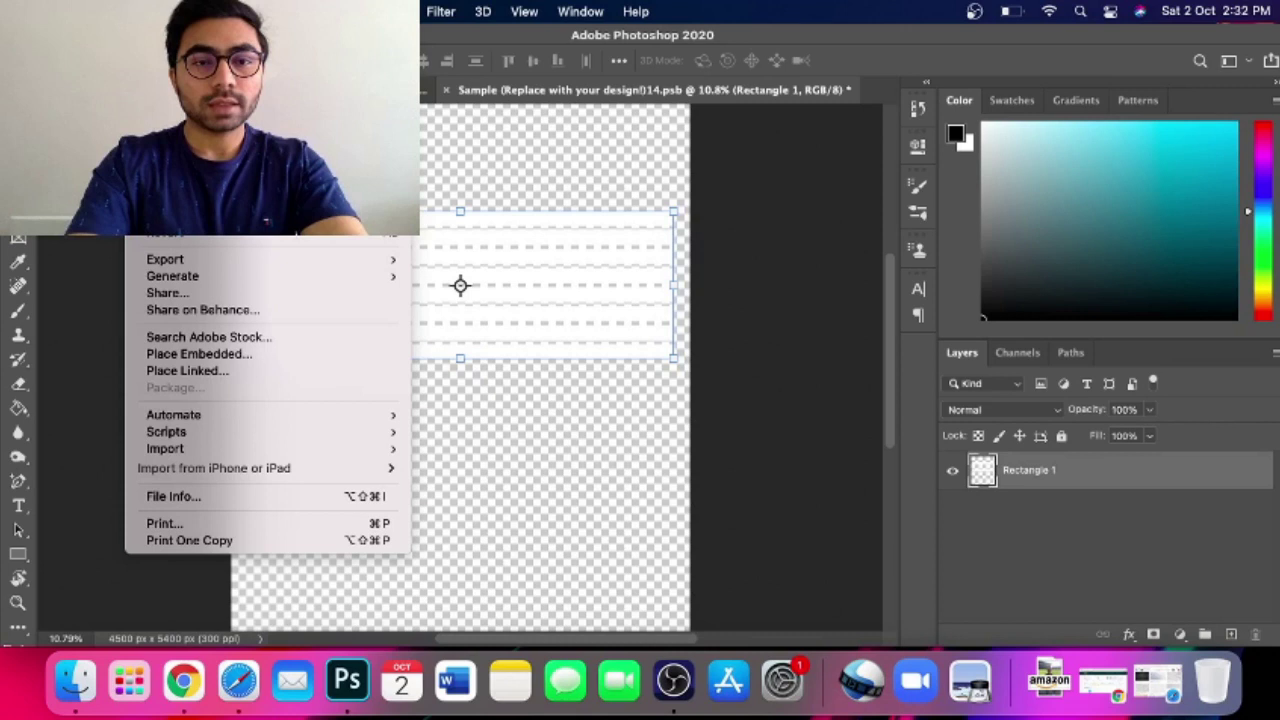
left_click(410, 275)
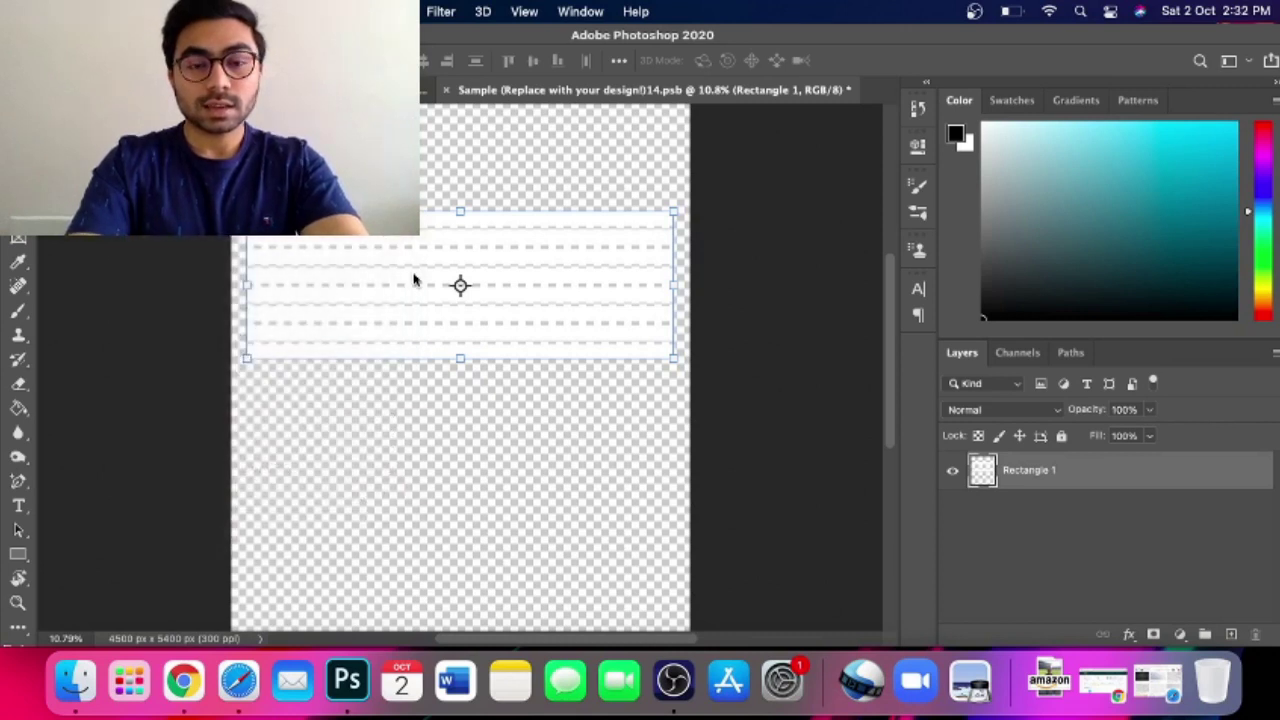
scroll(597, 306, "down", 1)
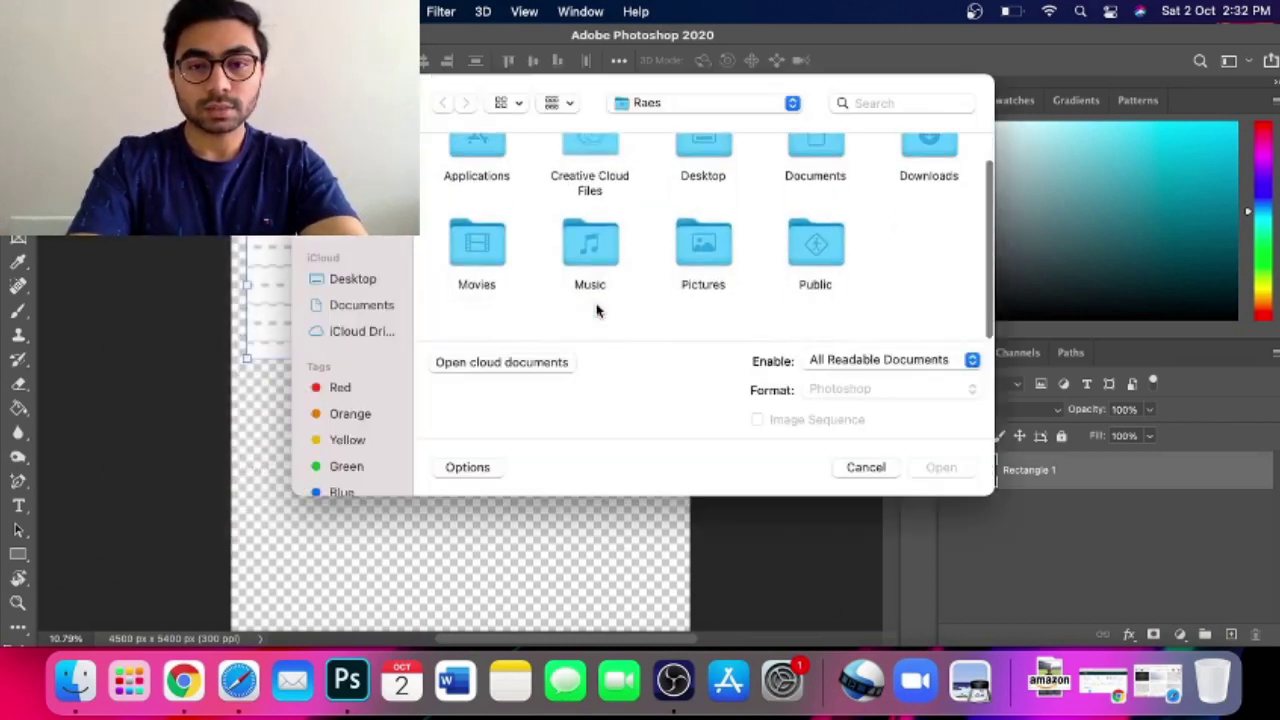
double_click(703, 165)
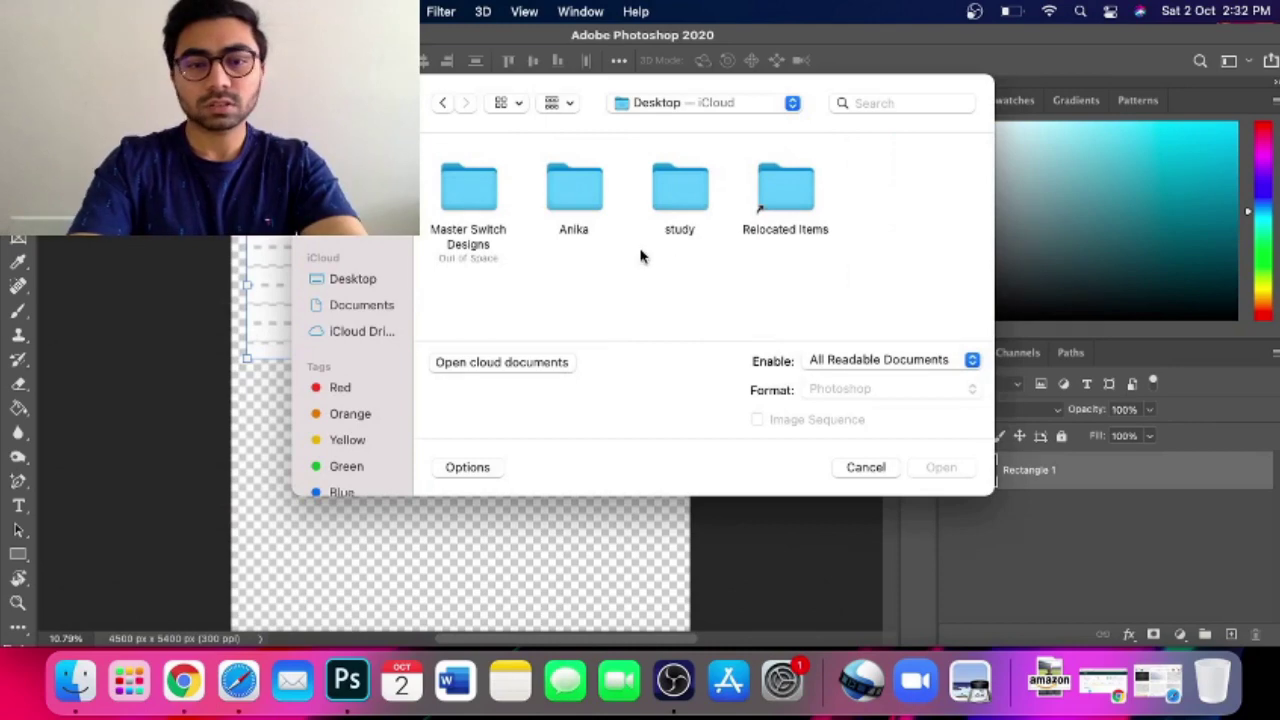
double_click(473, 186)
left_click(604, 308)
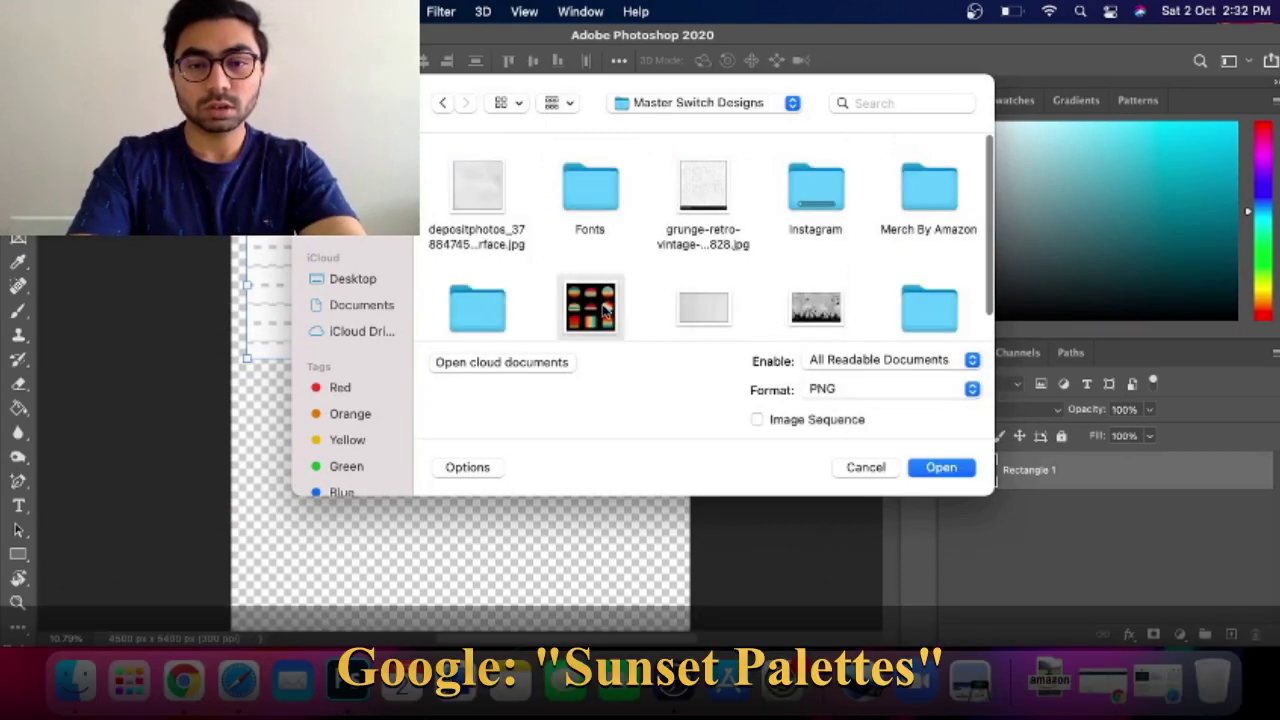
left_click(940, 468)
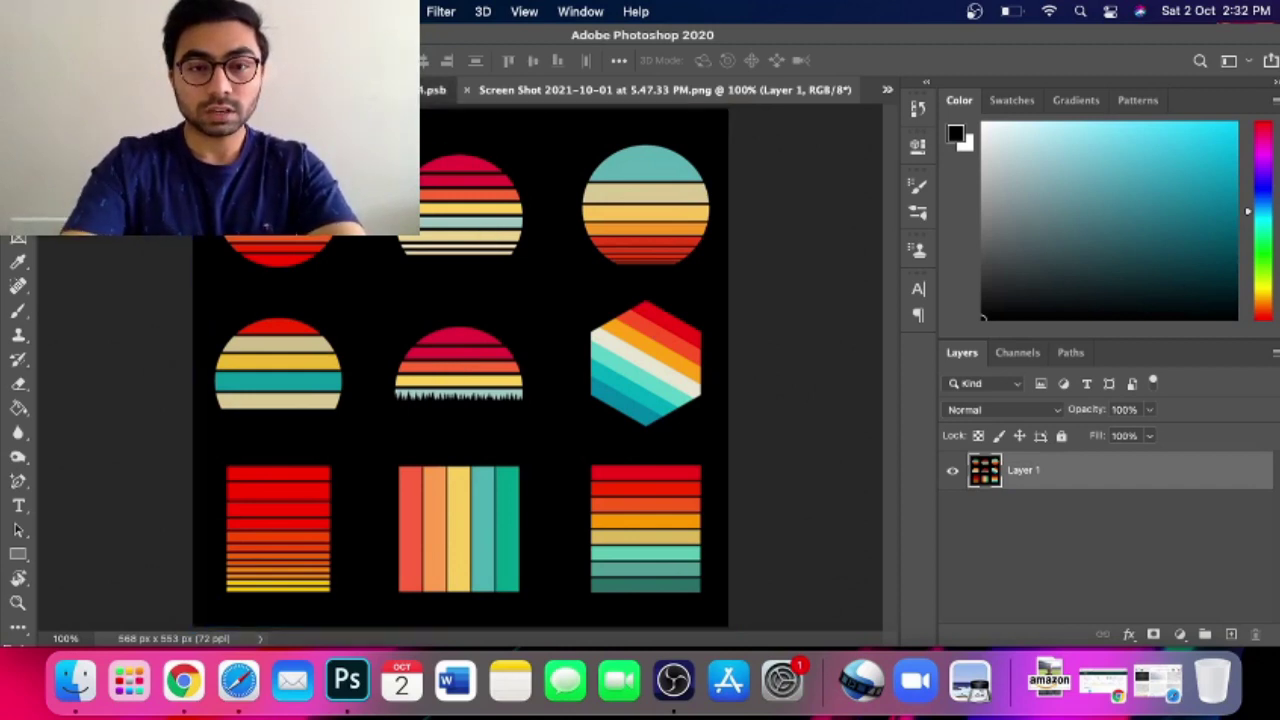
Paste the palettes image into the .psb design and scale it up below the stripes
left_click(435, 90)
key("super+v")
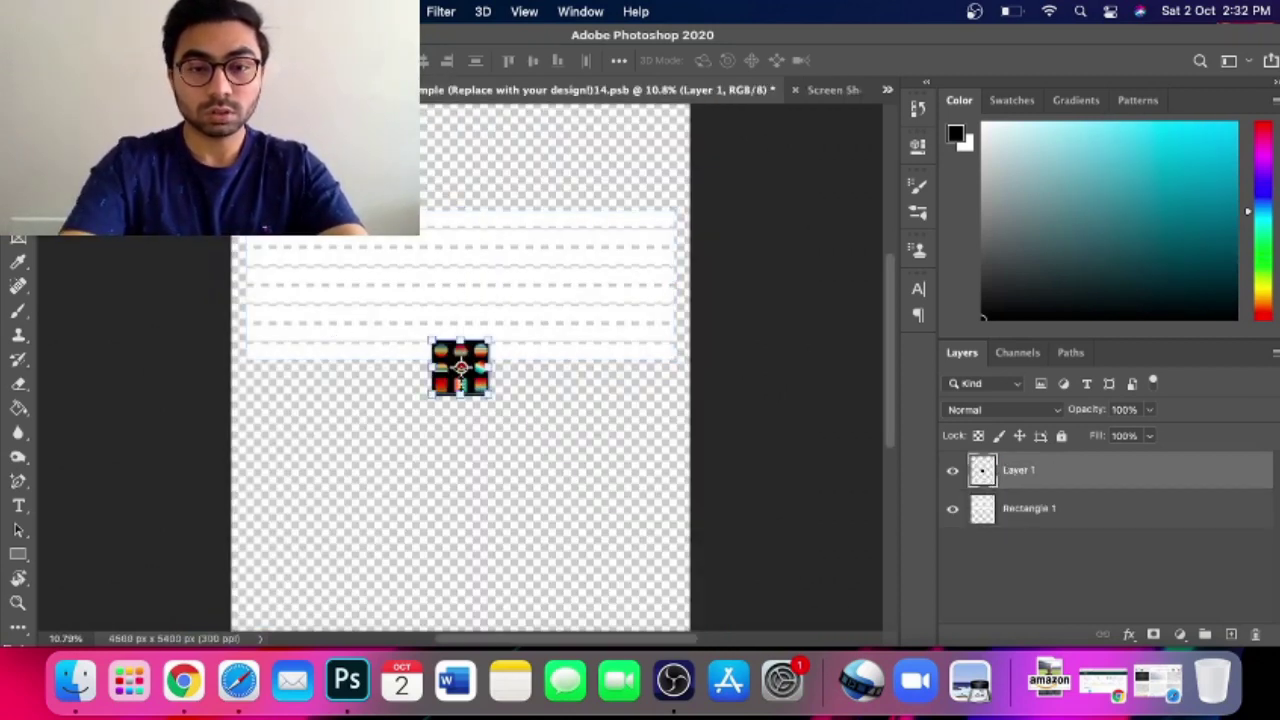
key("super+t")
left_click_drag(427, 390, 274, 550)
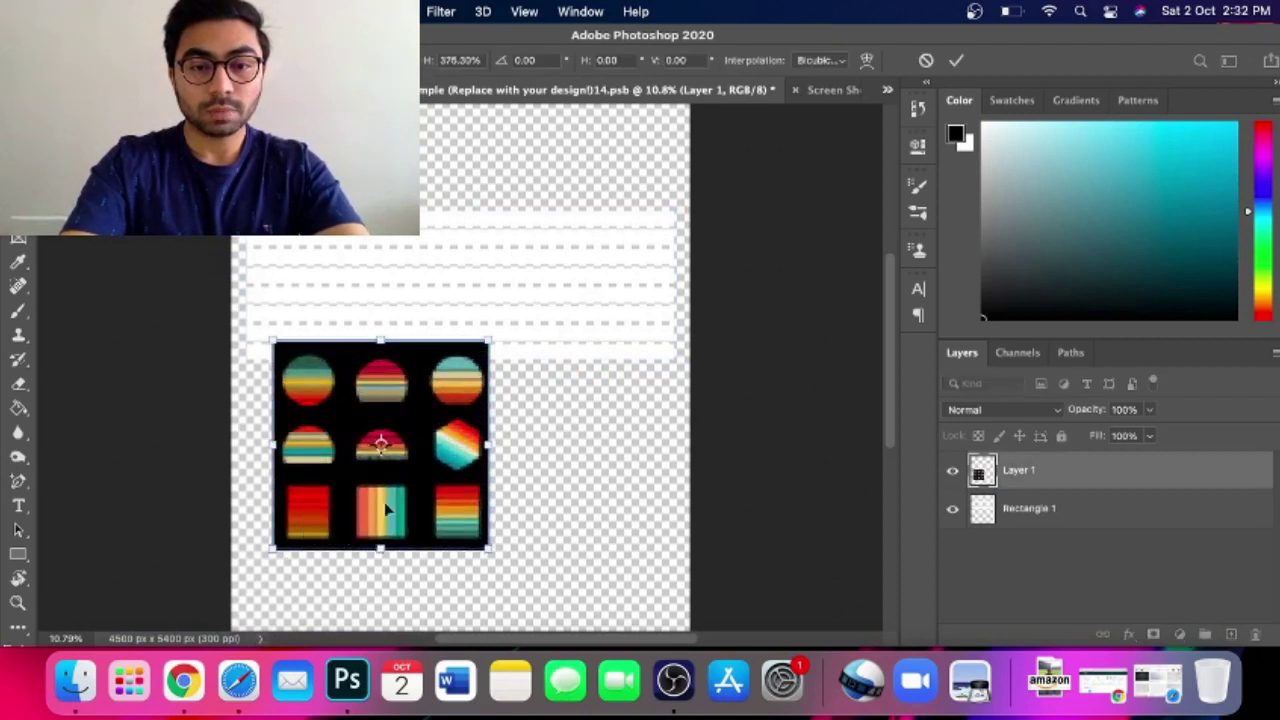
left_click_drag(435, 495, 427, 557)
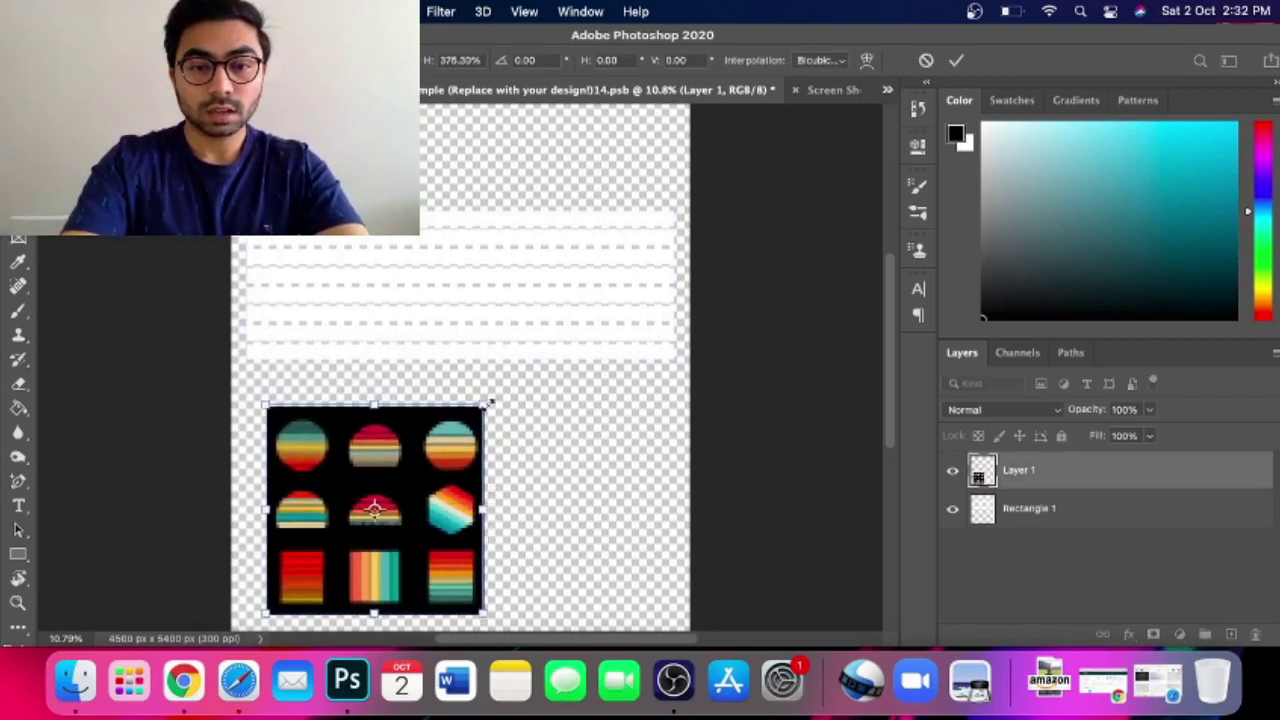
left_click_drag(487, 407, 500, 392)
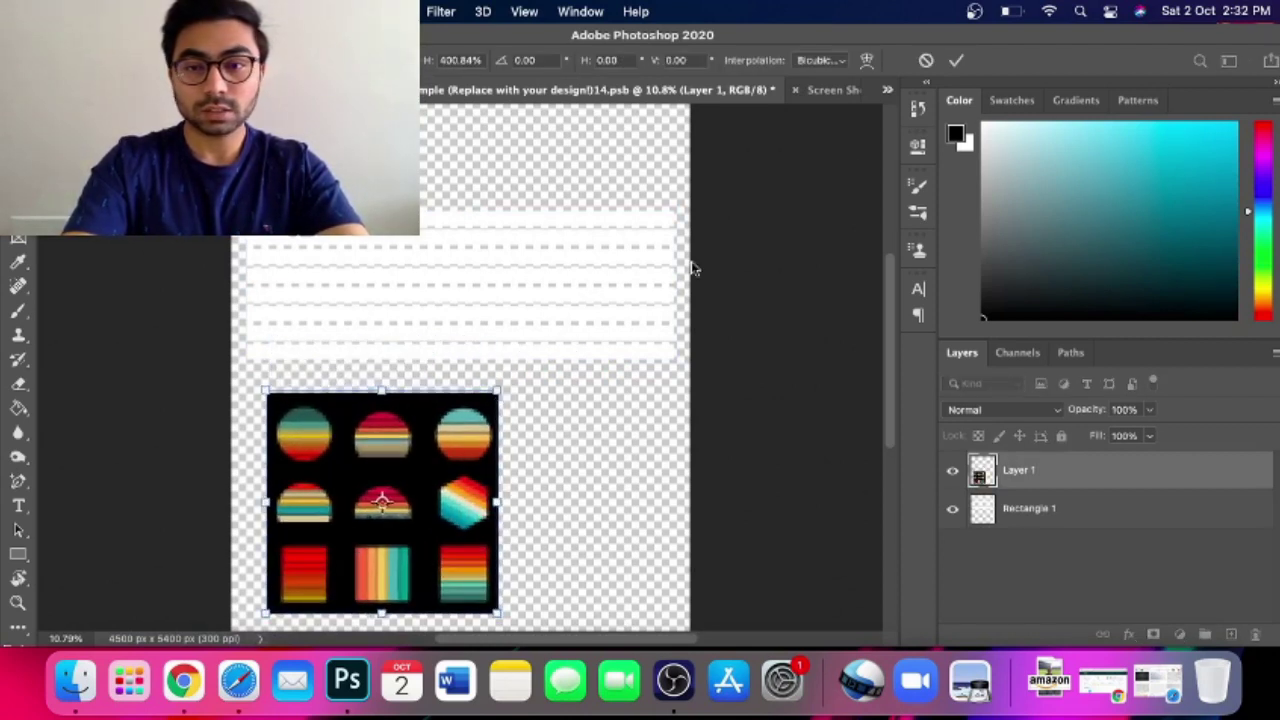
left_click(960, 62)
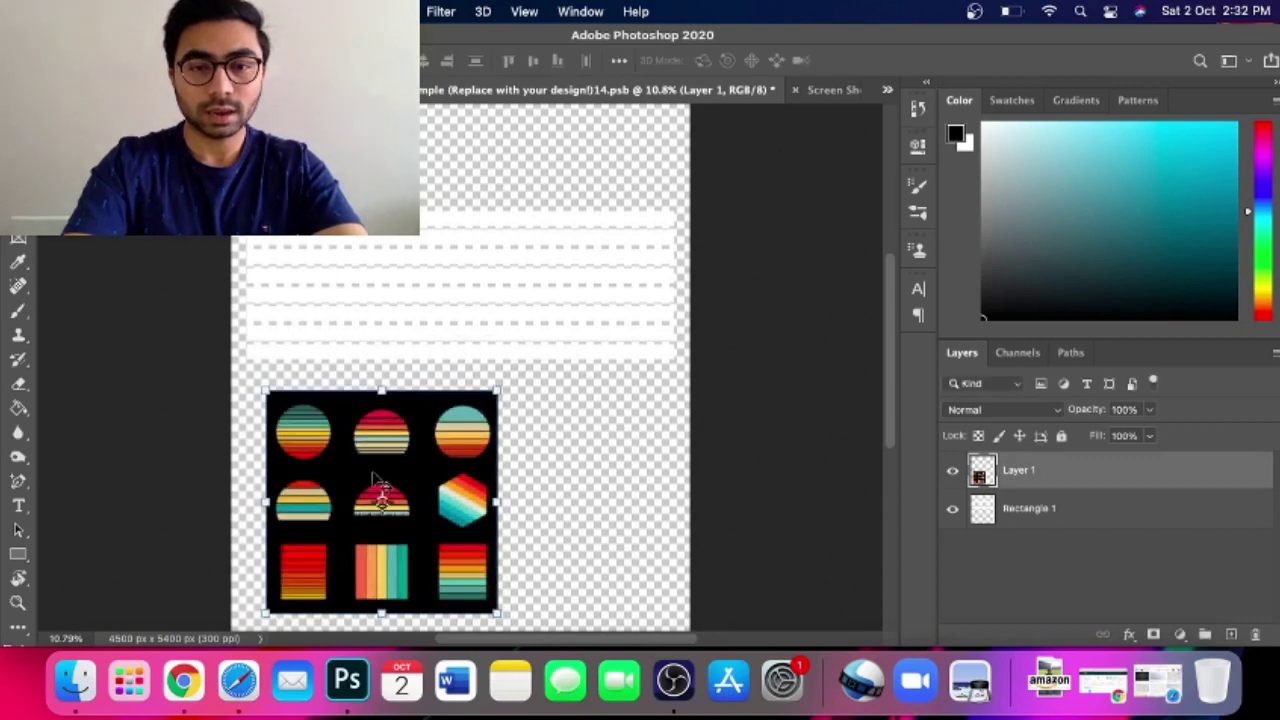
scroll(383, 483, "up", 1)
scroll(383, 483, "up", 1)
scroll(381, 485, "down", 3)
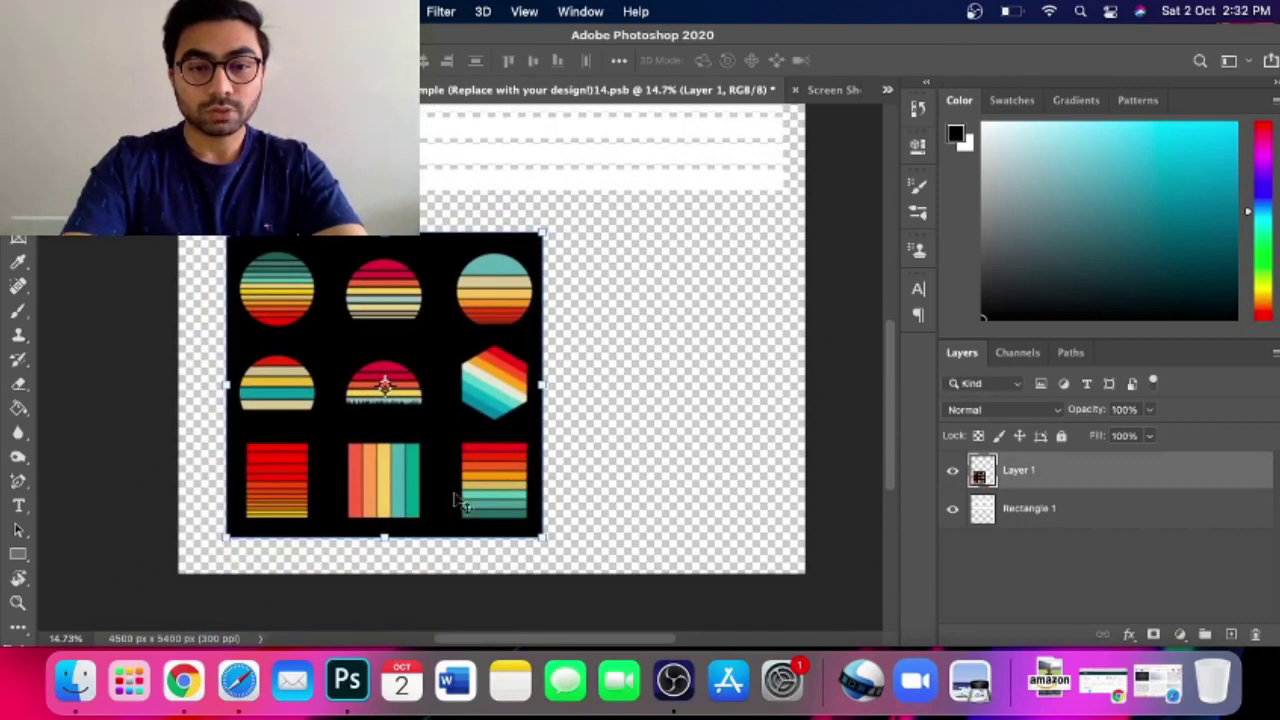
scroll(527, 420, "up", 2)
scroll(527, 420, "right", 1)
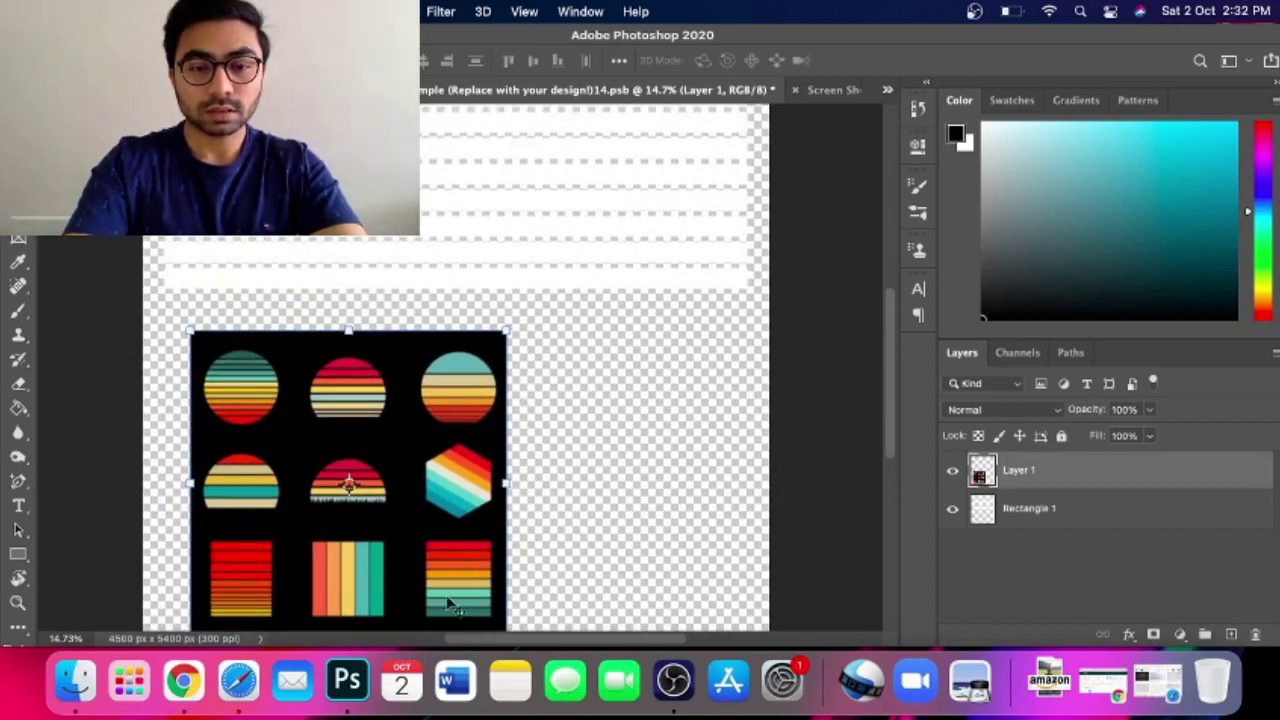
Fill the top two stripes with red and brighter red sampled from the reference artwork
left_click(958, 140)
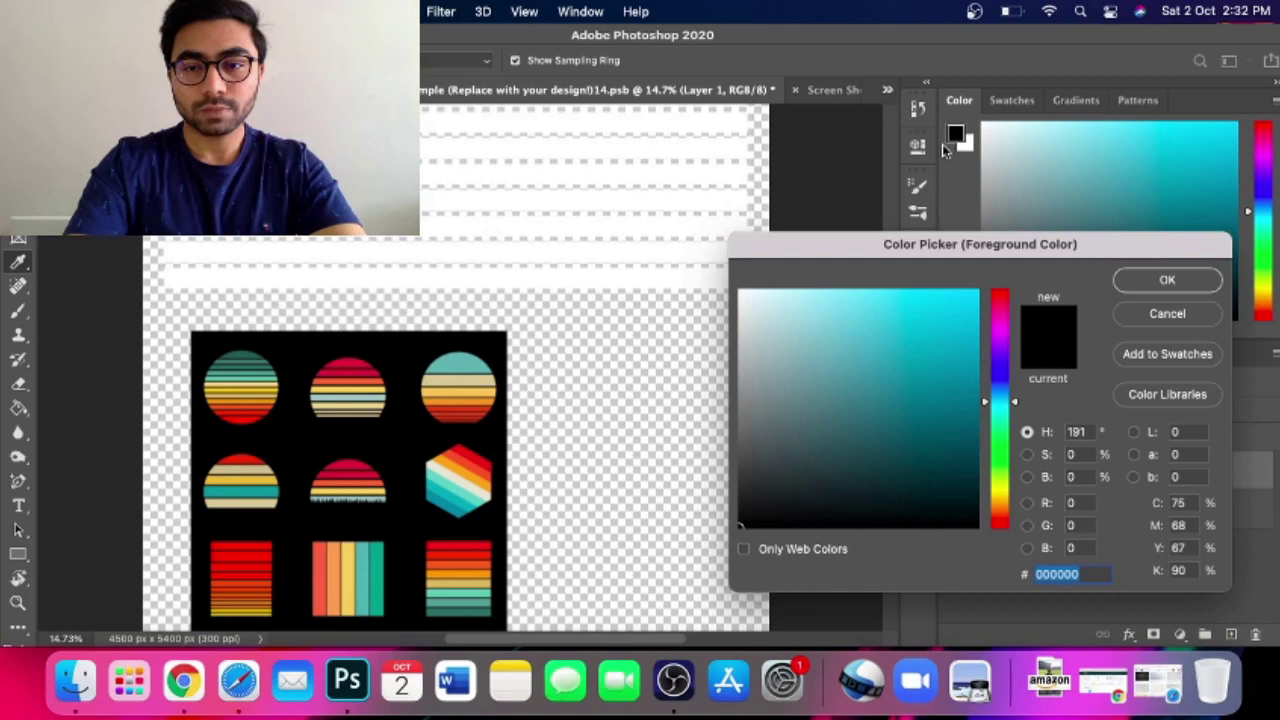
left_click(468, 547)
left_click(1150, 285)
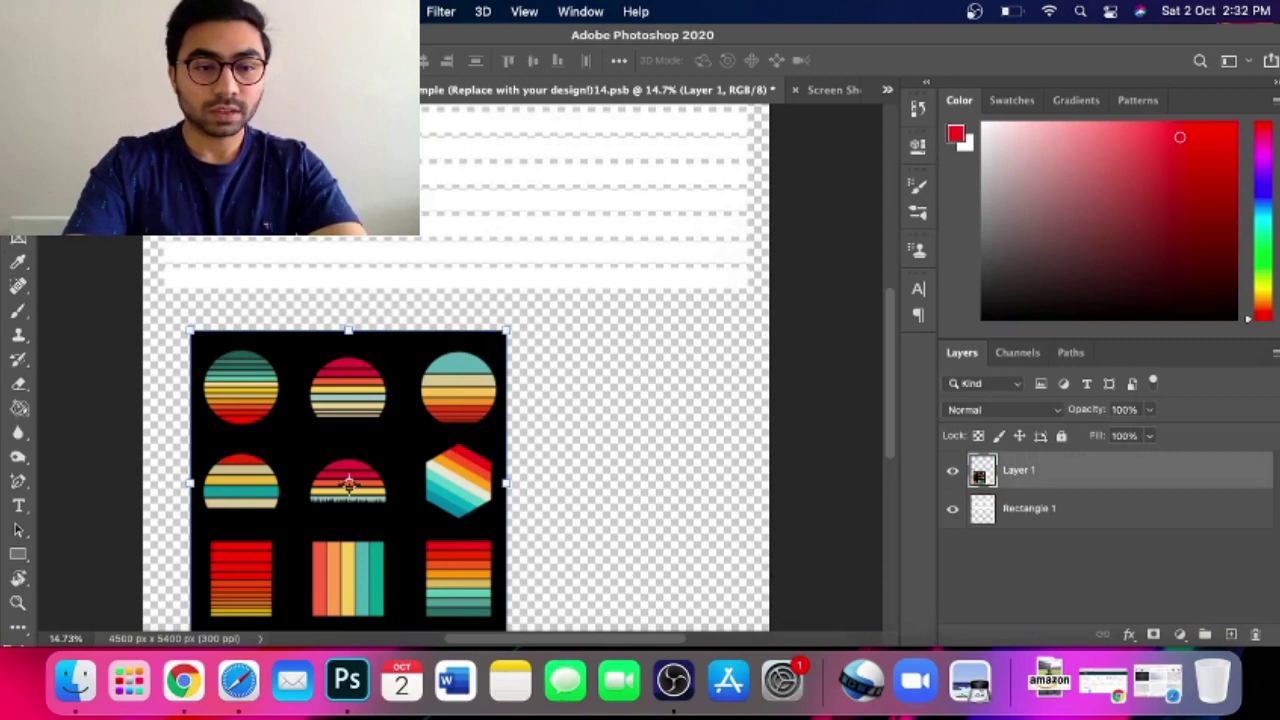
key("g")
scroll(444, 367, "up", 5)
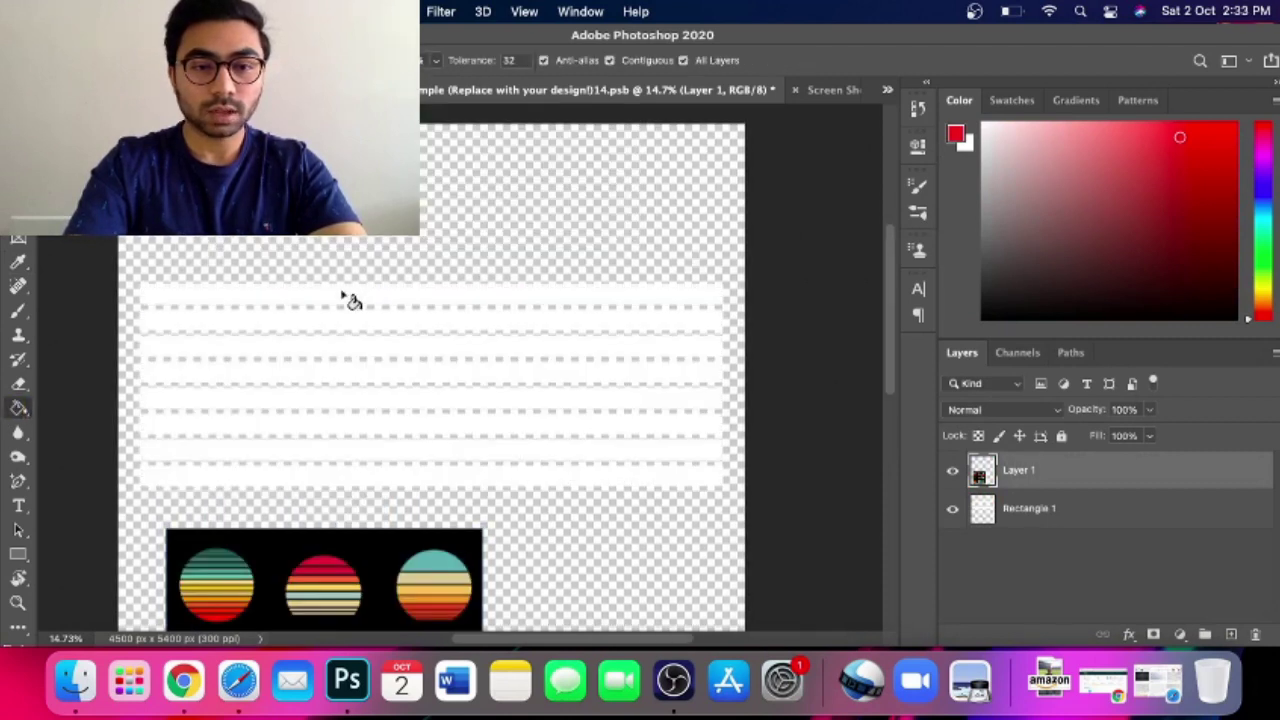
left_click(349, 300)
scroll(614, 523, "down", 3)
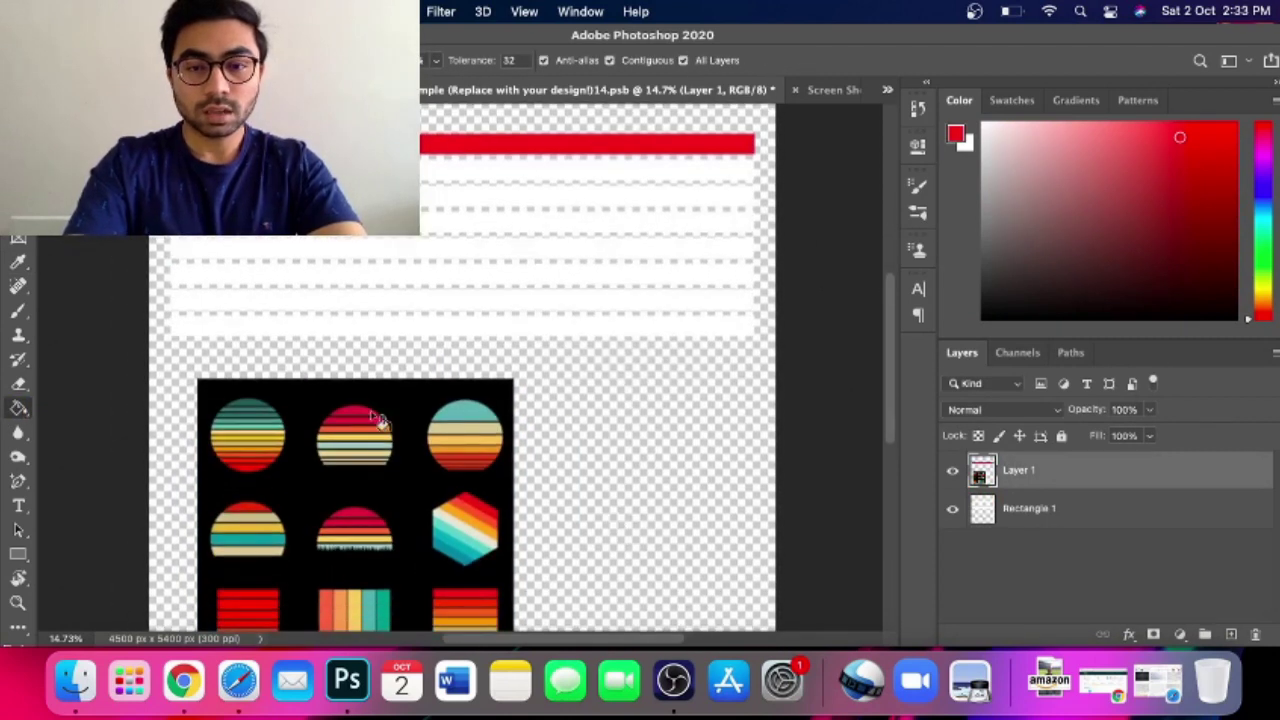
left_click(955, 135)
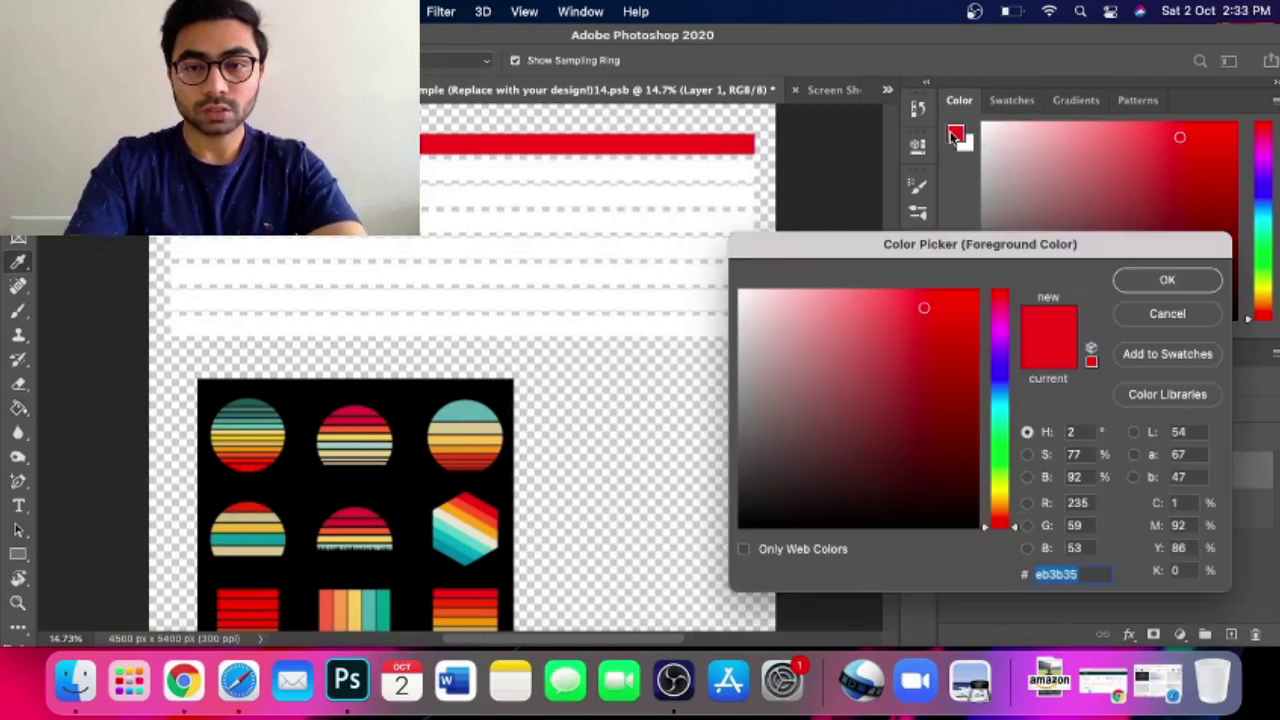
left_click(480, 597)
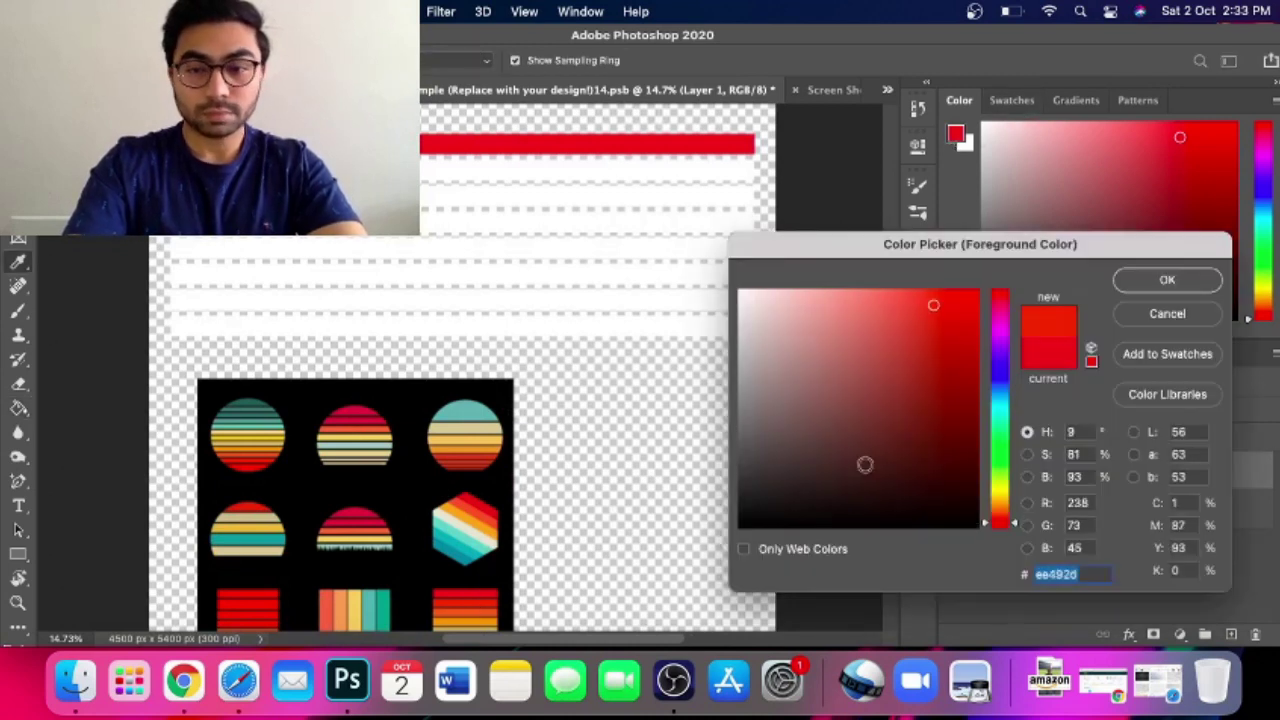
left_click(1167, 280)
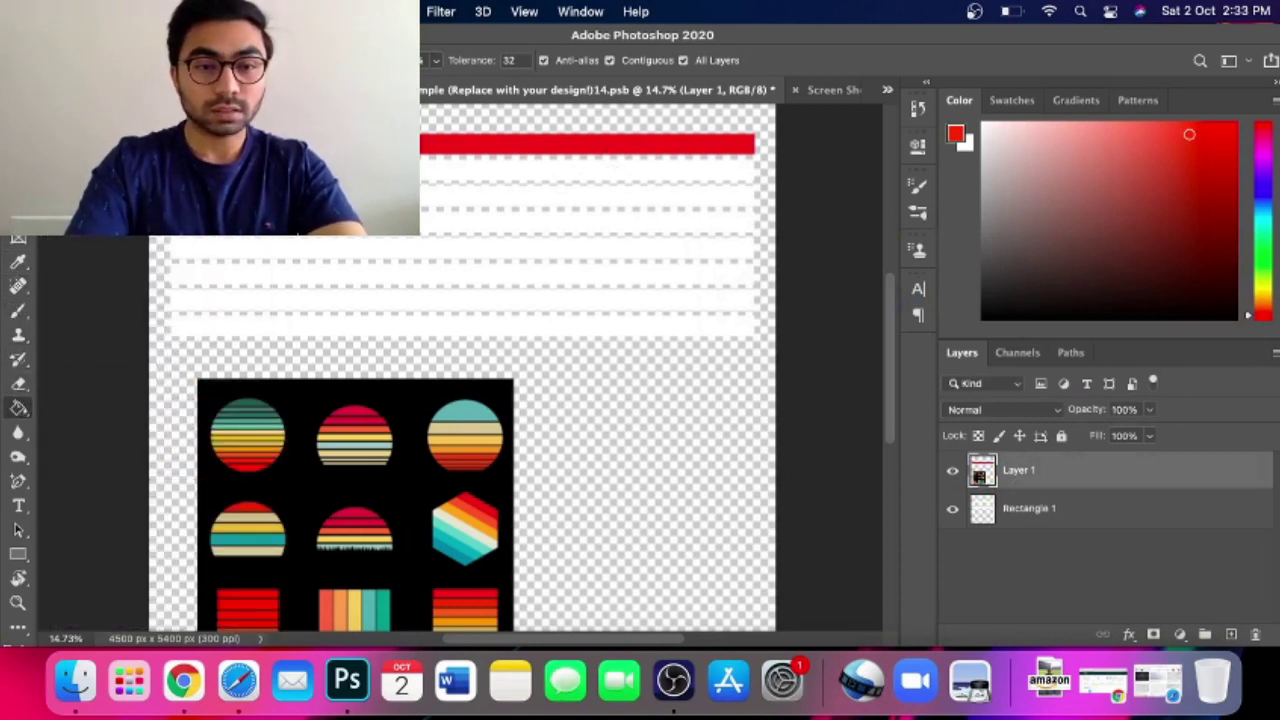
left_click(350, 170)
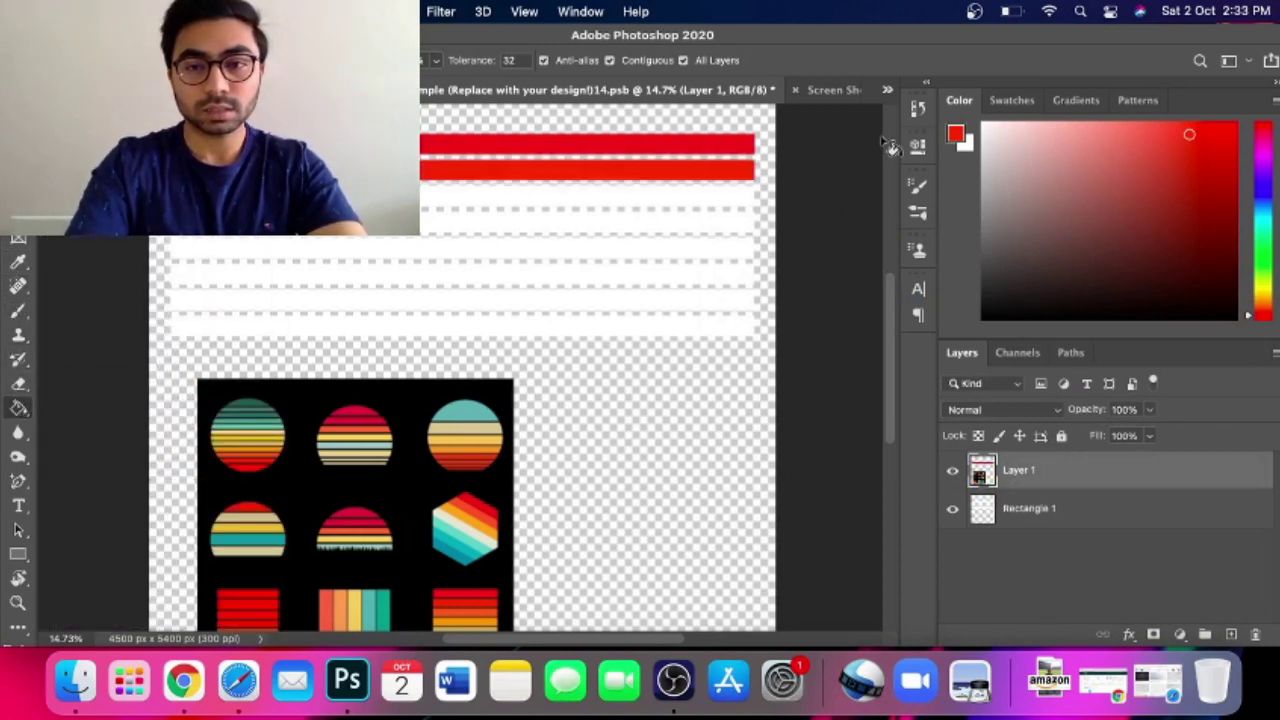
Fill the third and fourth stripes with orange sampled from the palettes
left_click(956, 134)
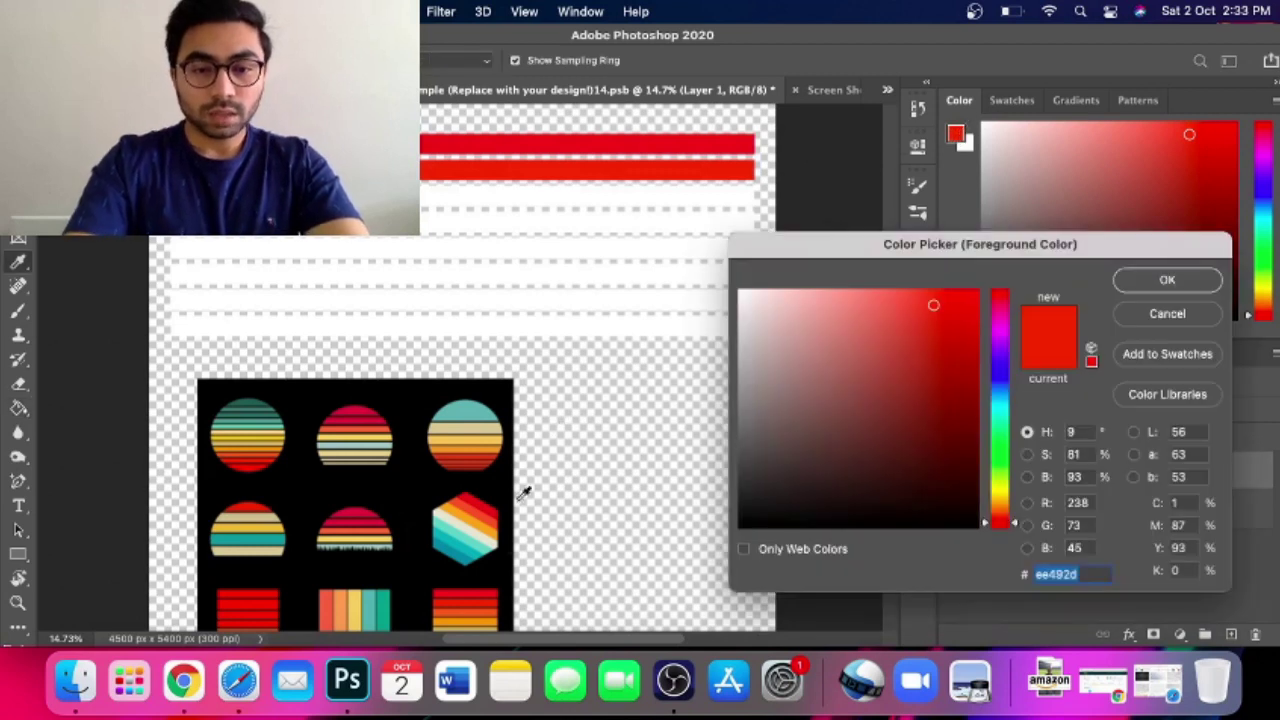
left_click(495, 605)
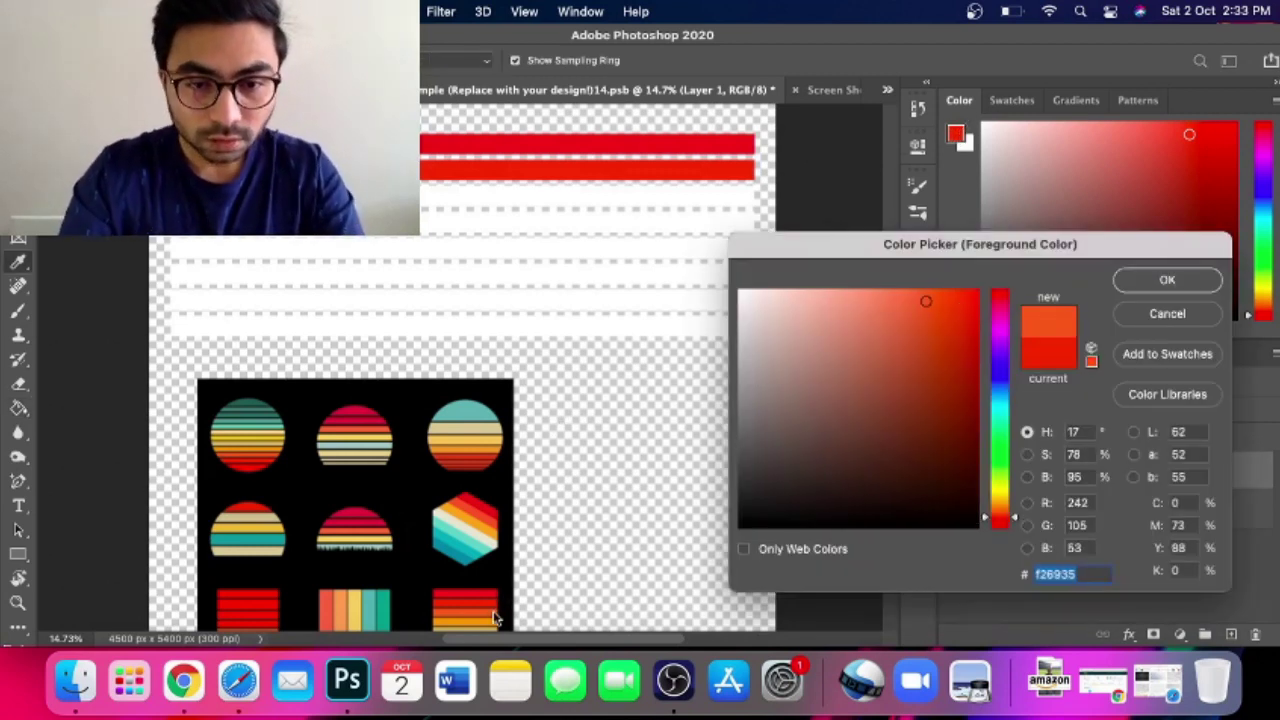
left_click(1137, 281)
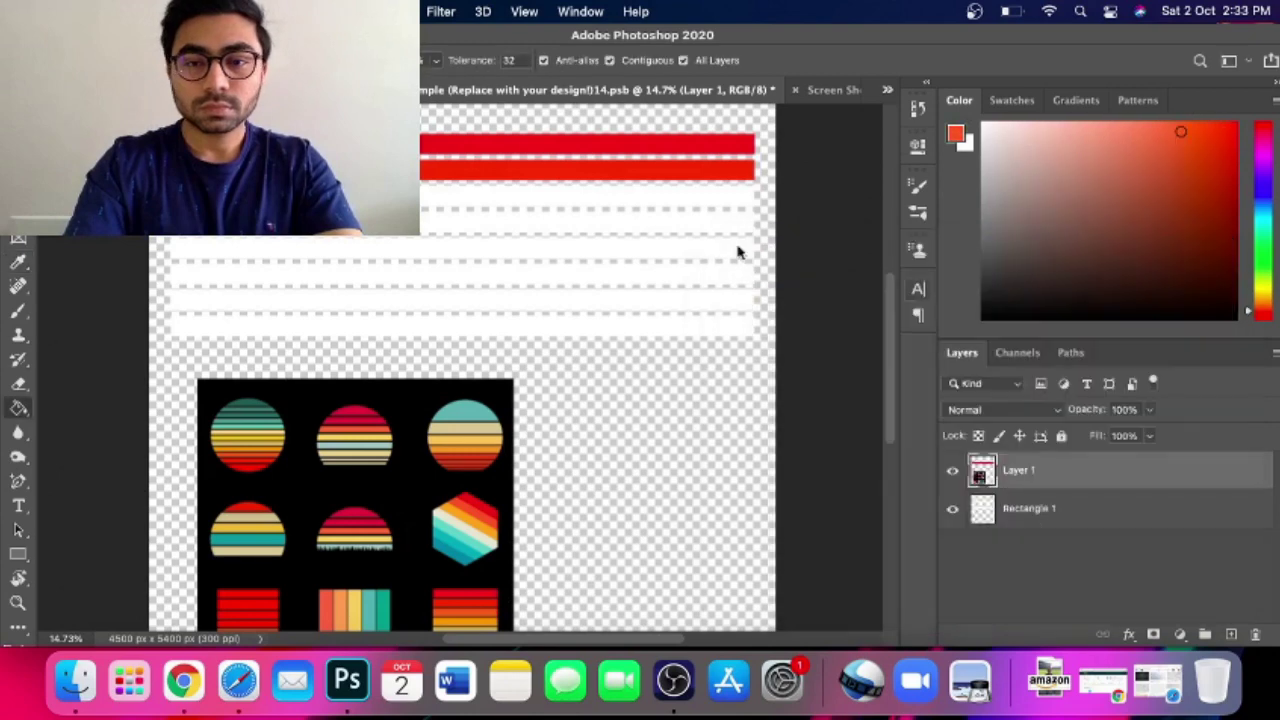
left_click(632, 200)
scroll(723, 400, "down", 3)
scroll(811, 314, "up", 4)
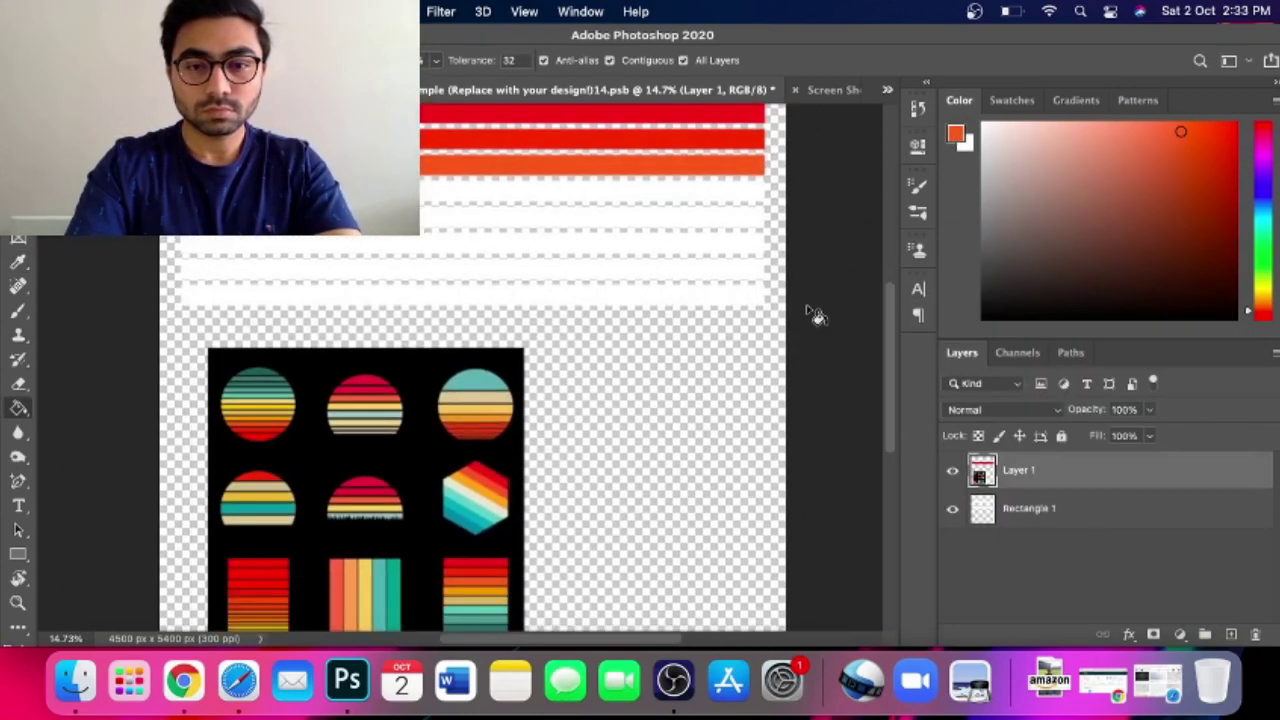
scroll(811, 314, "down", 1)
left_click(955, 135)
left_click(500, 558)
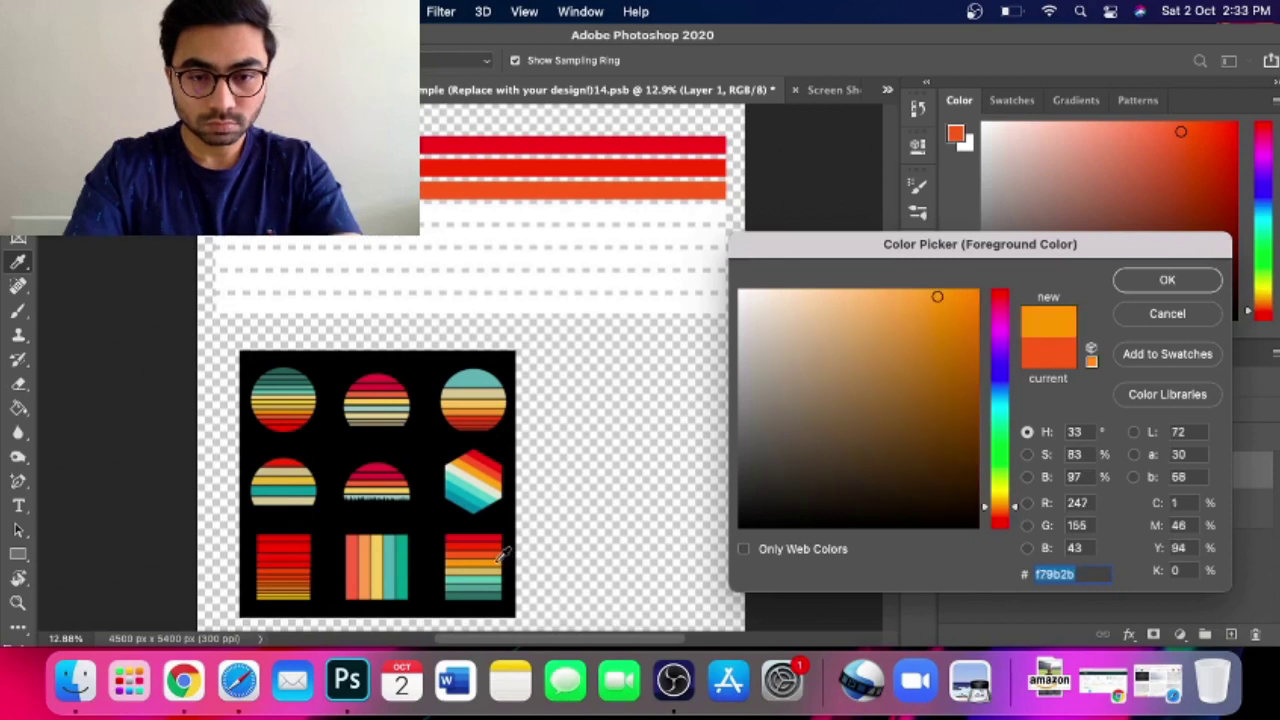
left_click(1162, 281)
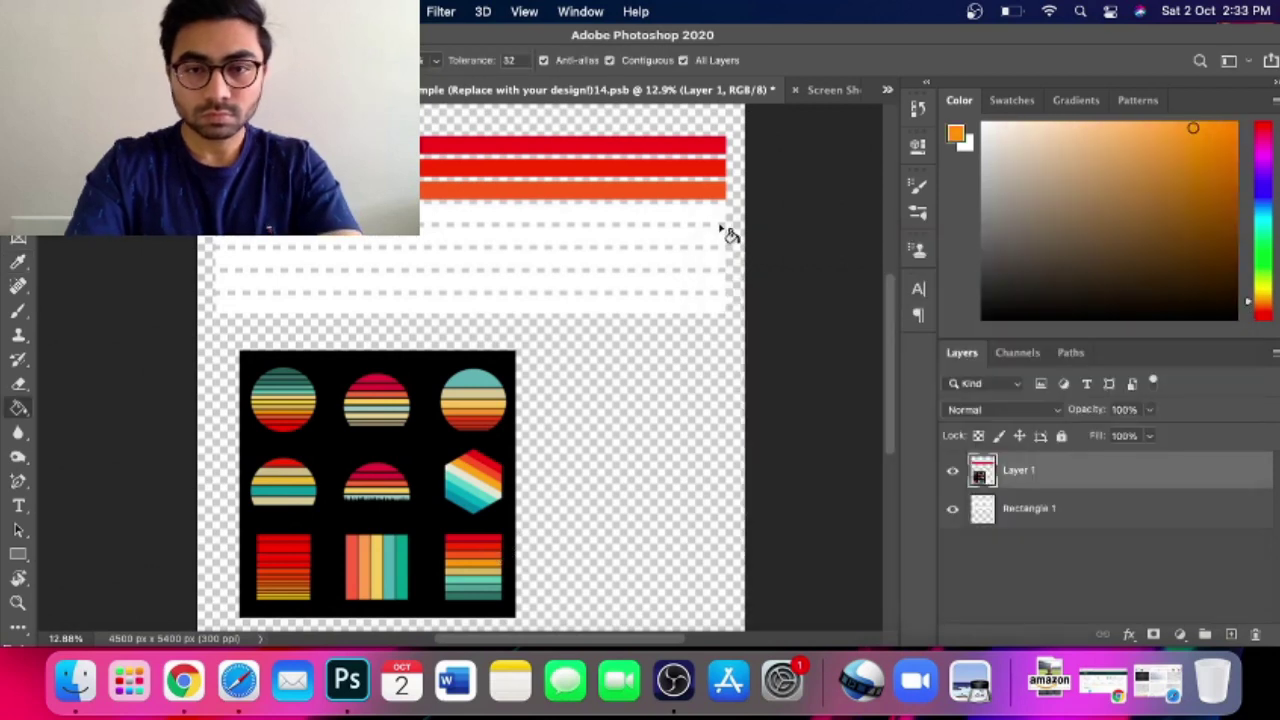
left_click(620, 215)
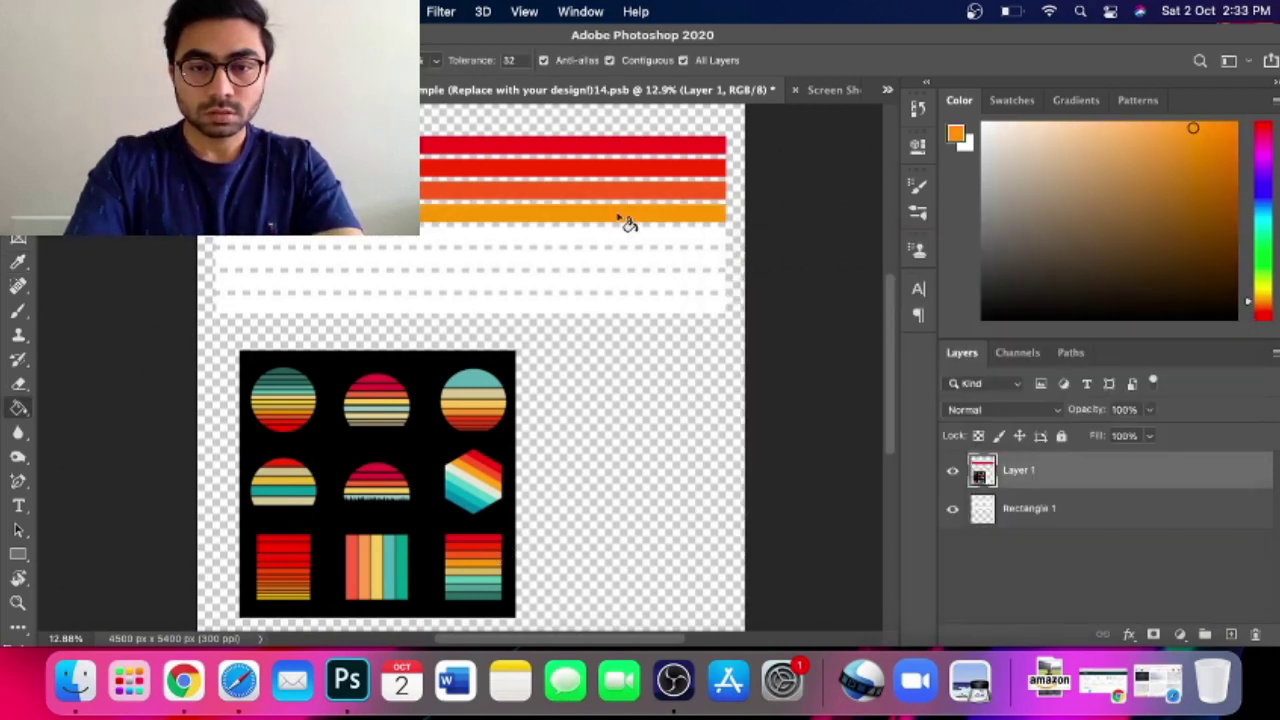
Fill the next two stripes with gold and light teal sampled from the artwork
left_click(955, 135)
left_click(497, 583)
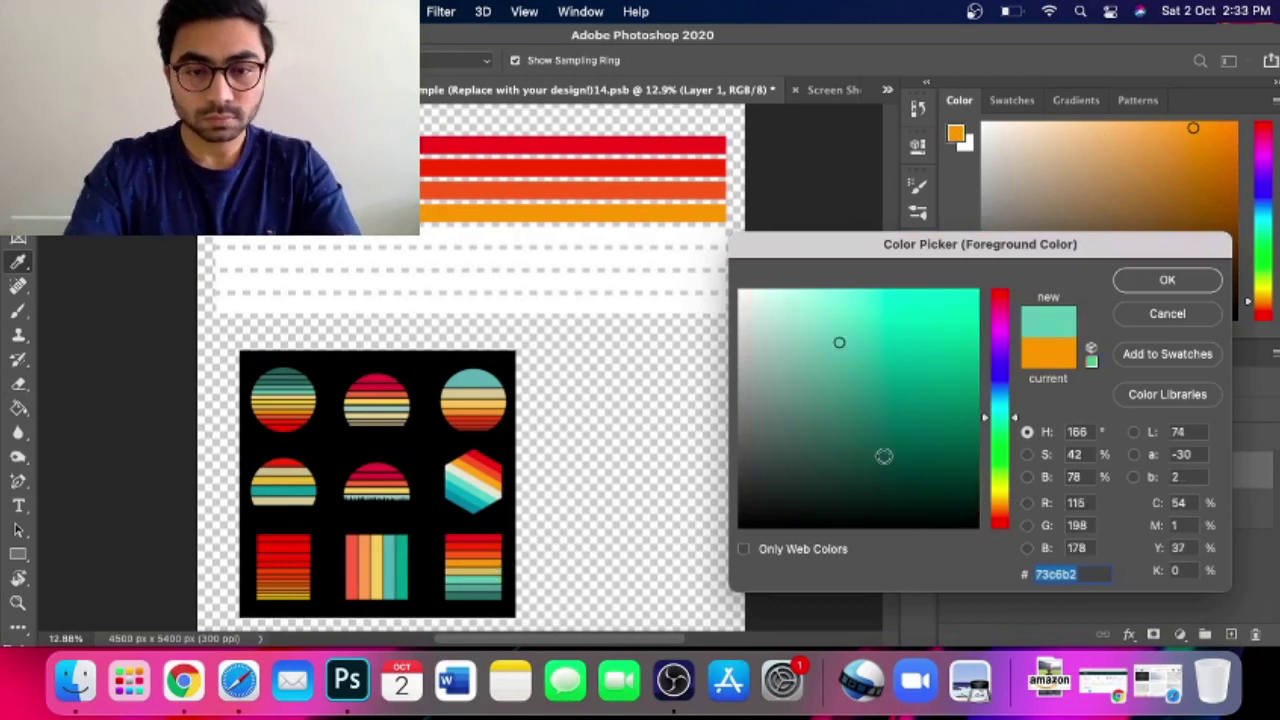
left_click(497, 567)
left_click(1167, 280)
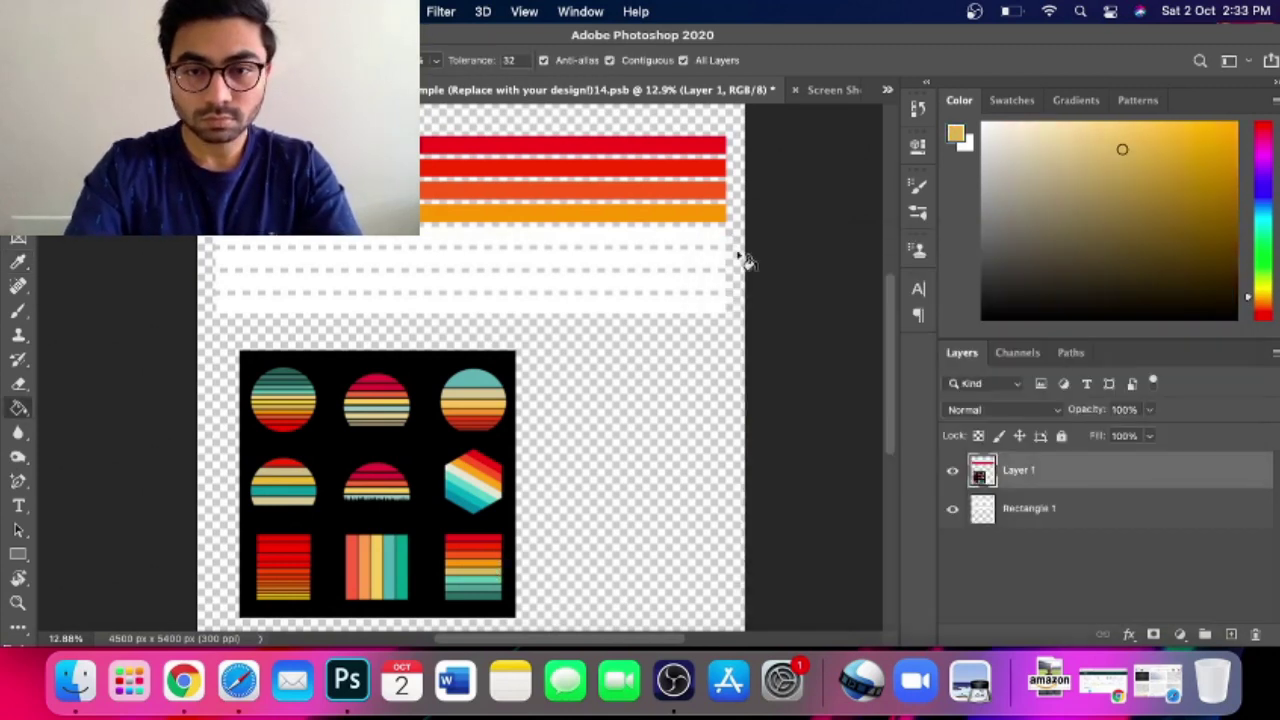
left_click(693, 241)
left_click(955, 135)
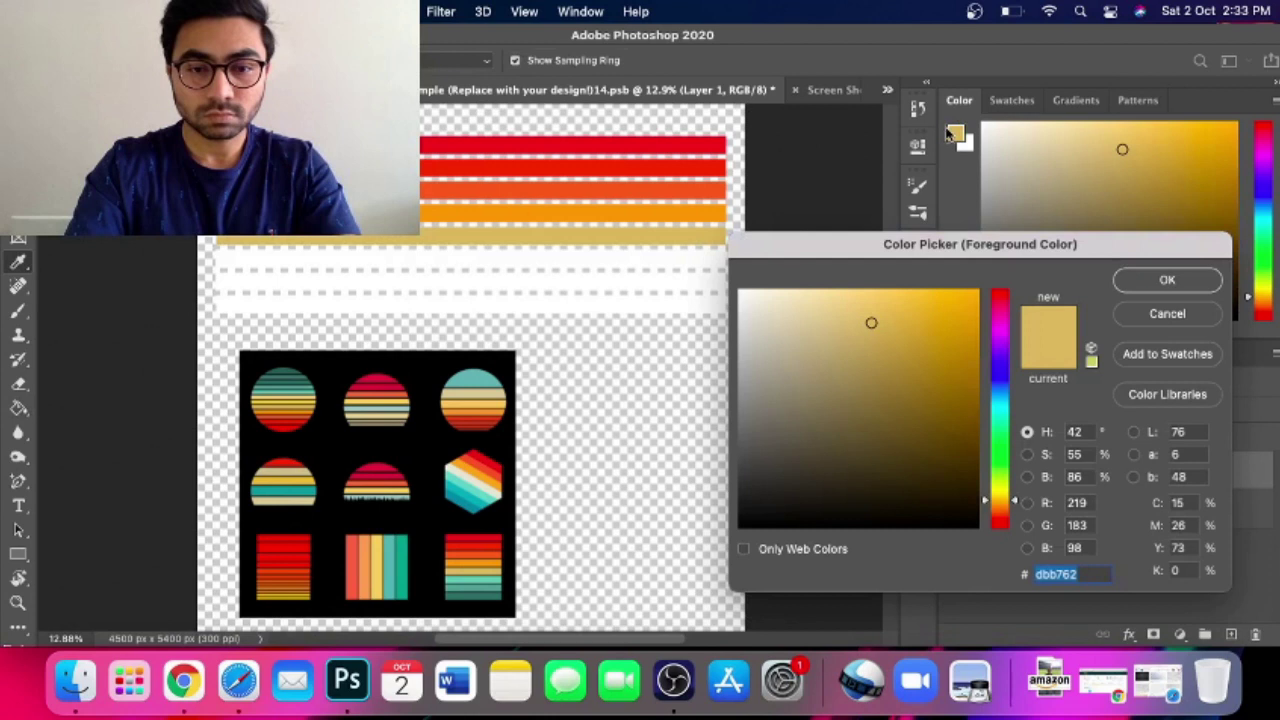
left_click(495, 583)
left_click(1185, 283)
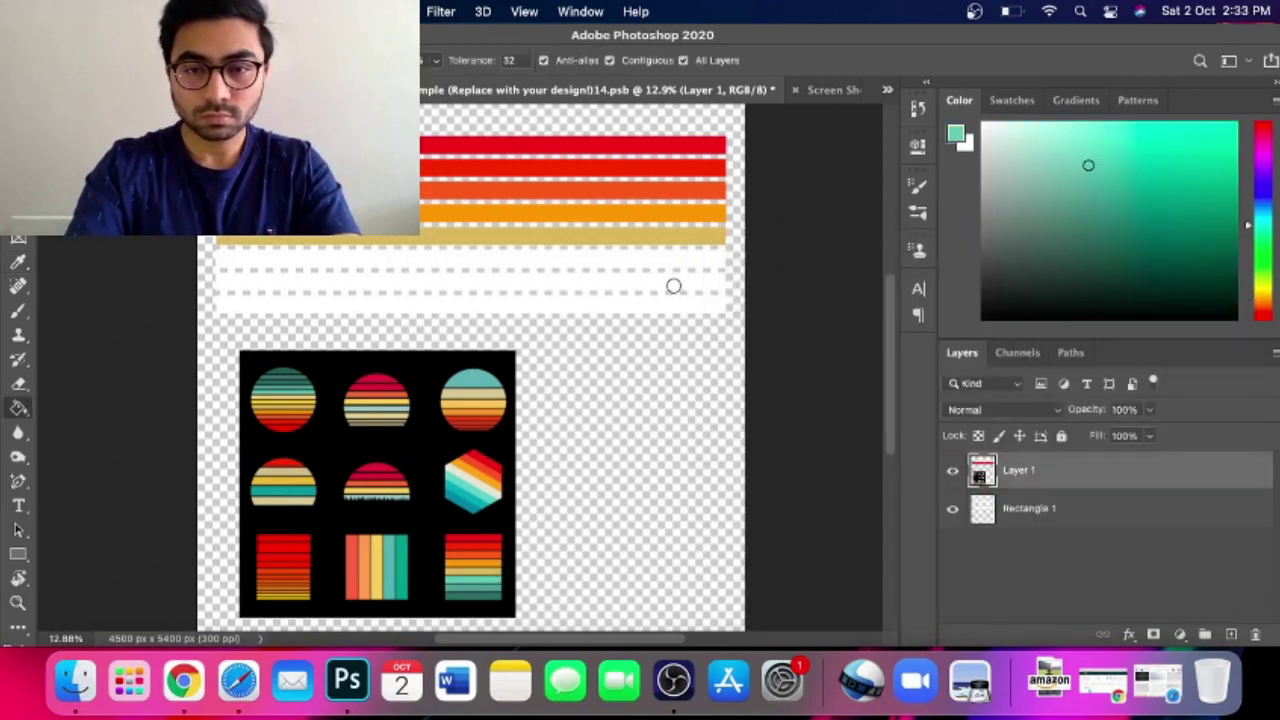
left_click(627, 266)
Fill the next stripe with a darker teal, then pick the darkest teal as foreground
left_click(955, 135)
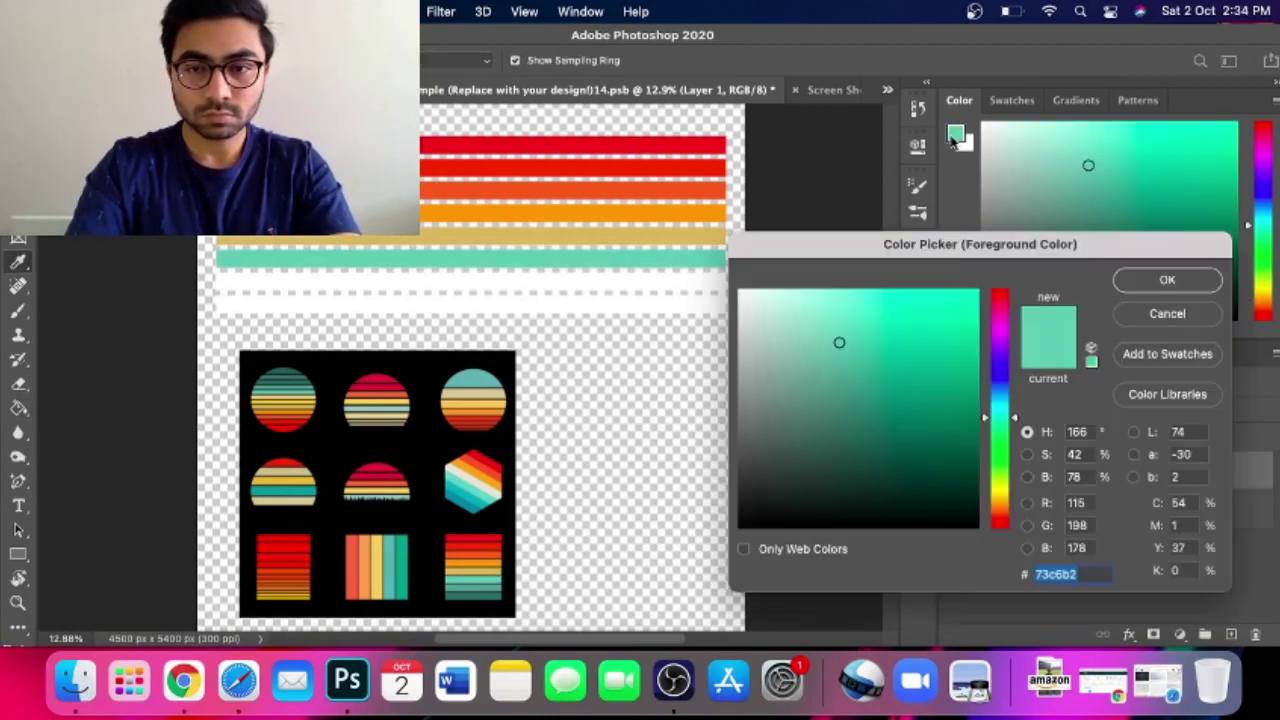
left_click(498, 593)
left_click(1158, 286)
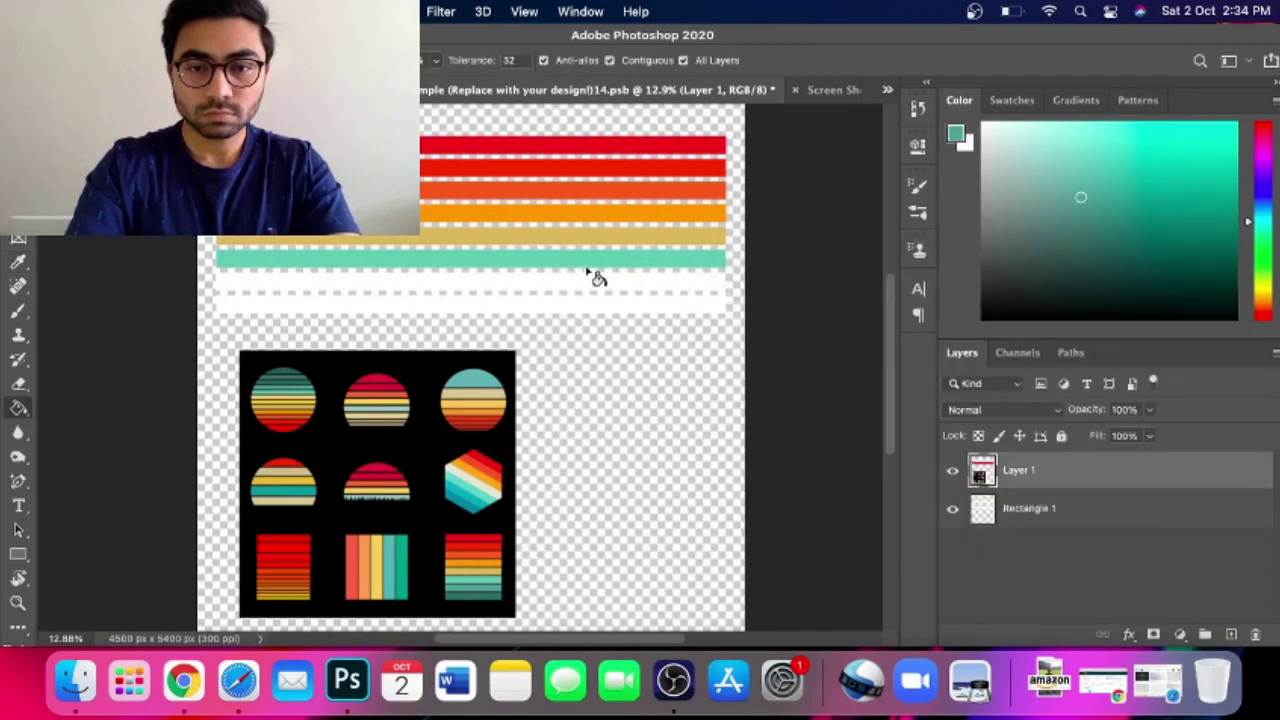
left_click(582, 287)
left_click(955, 135)
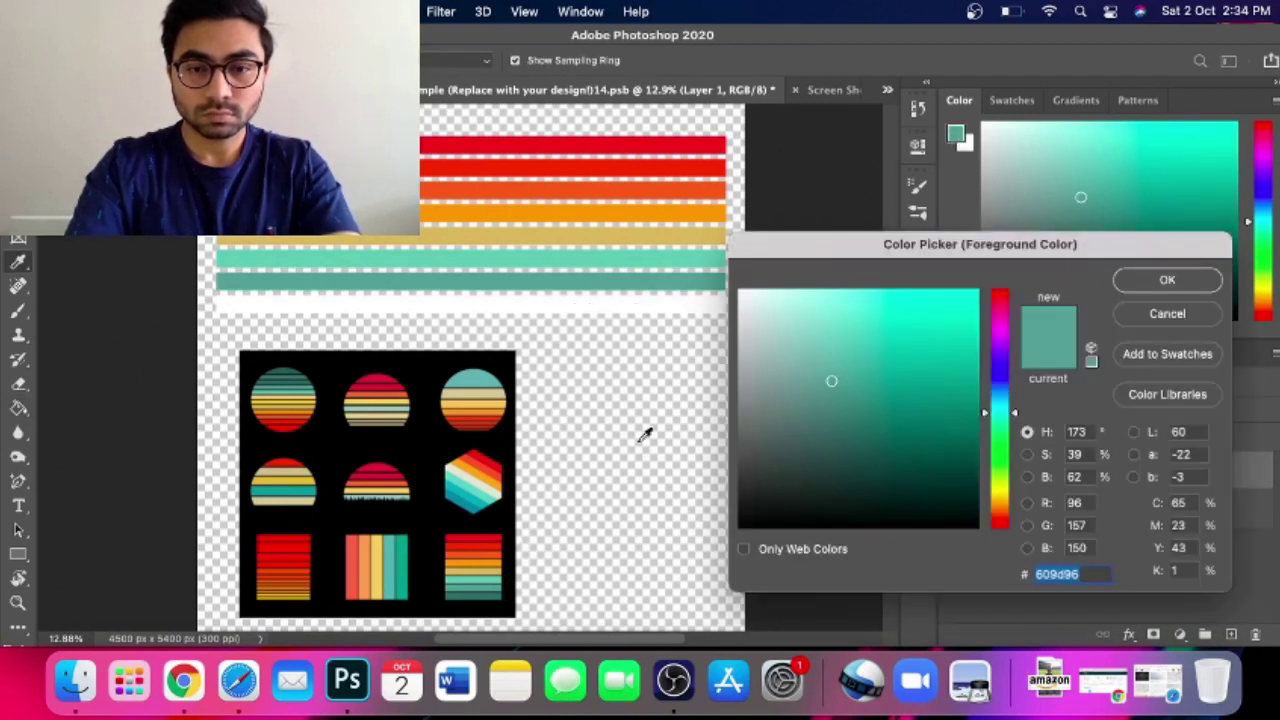
left_click(505, 590)
left_click(1167, 280)
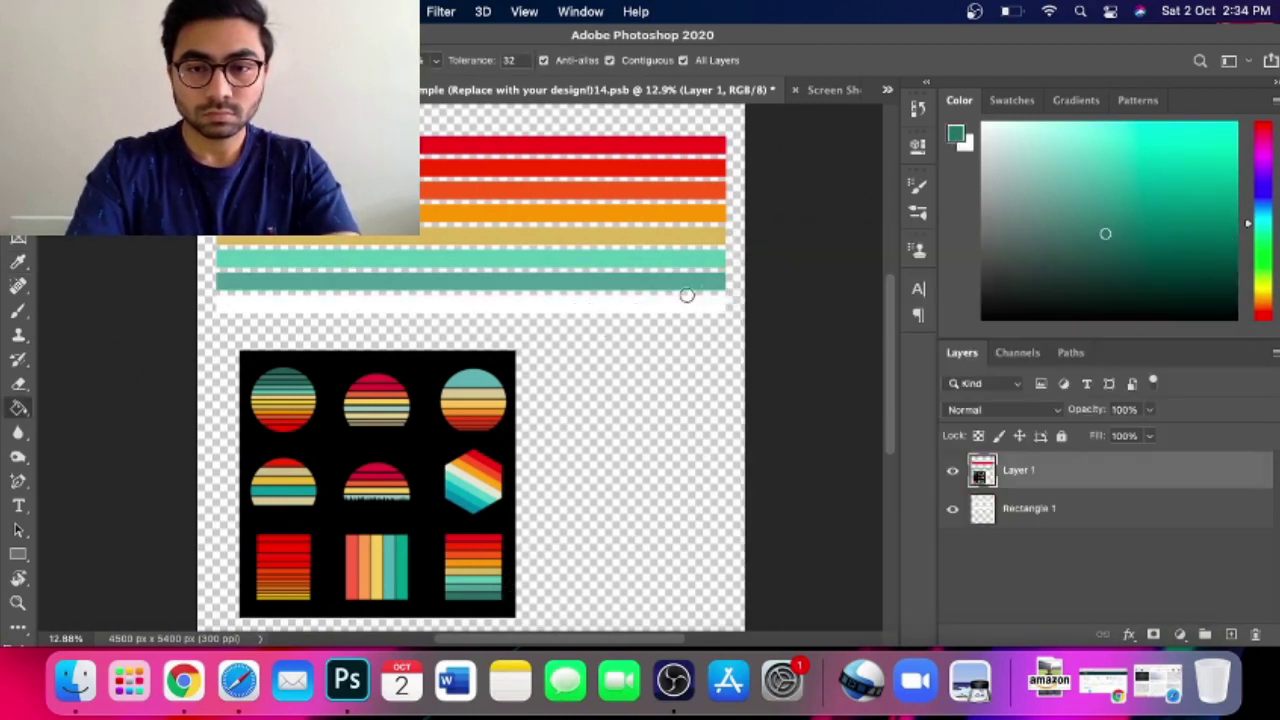
Fill the bottom stripe with dark teal, then erase the reference artwork from Layer 1
left_click(674, 310)
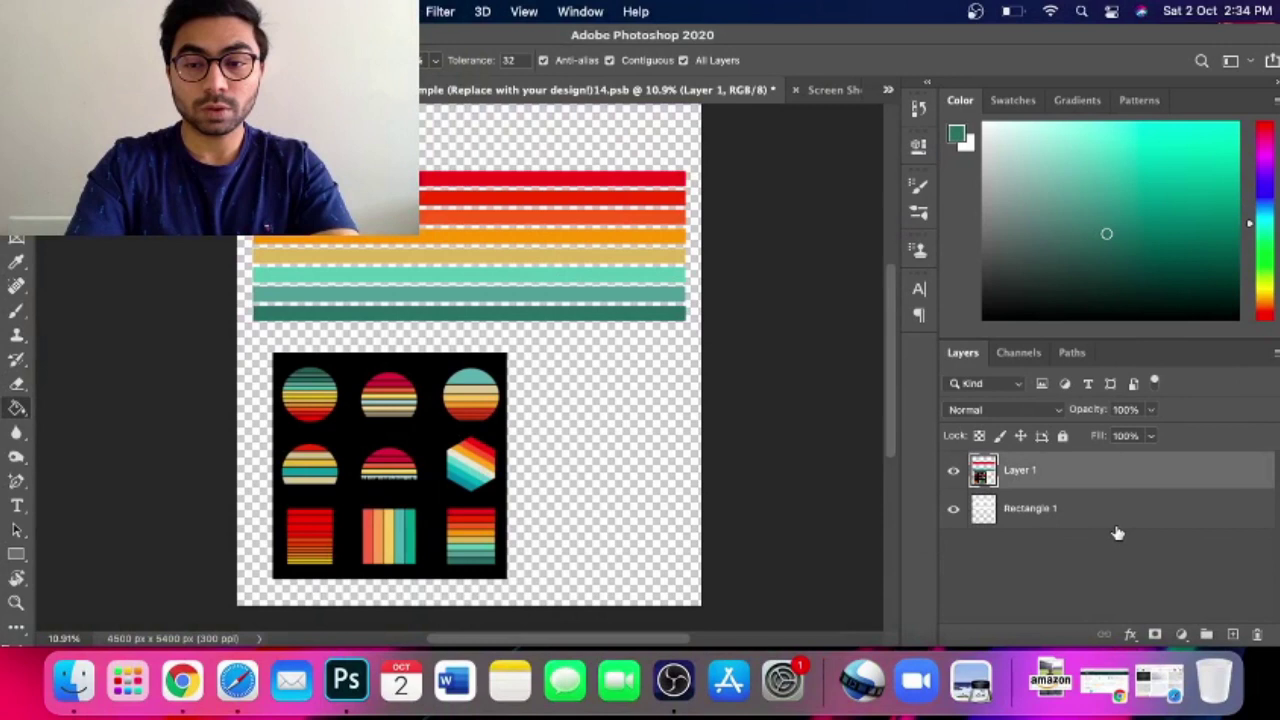
key("v")
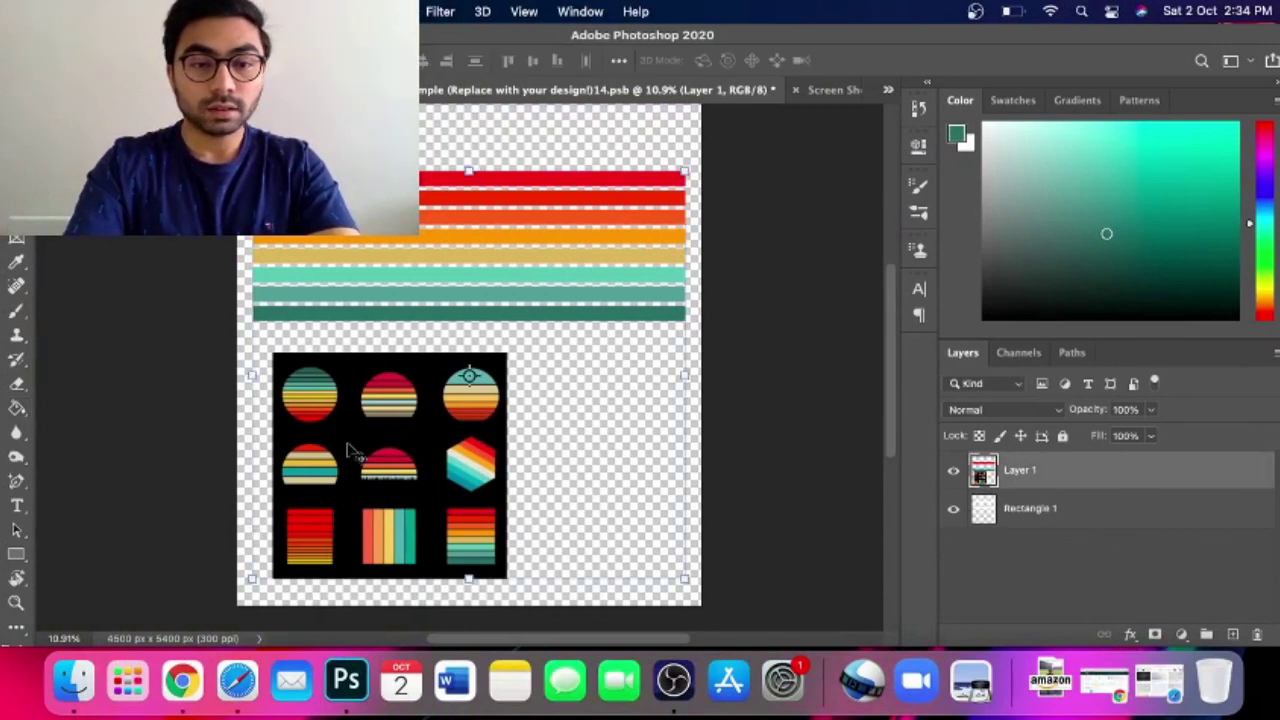
left_click(17, 384)
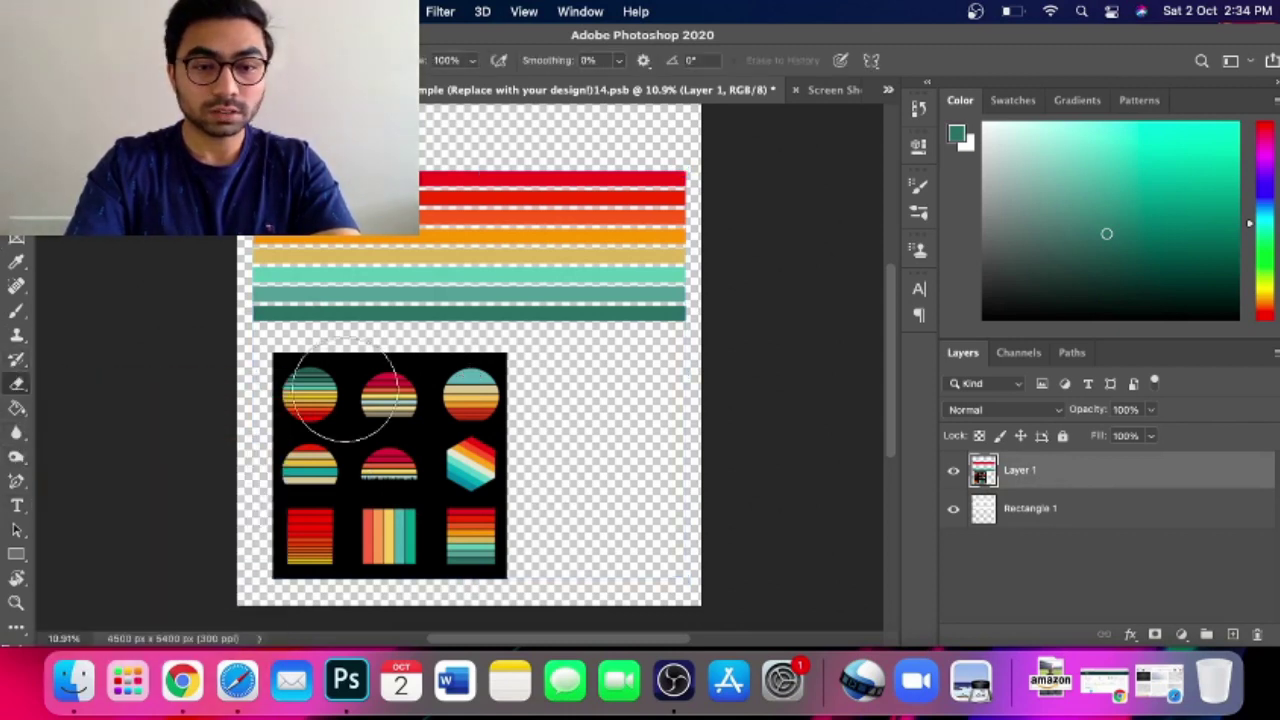
mouse_move(283, 405)
left_mouse_down()
mouse_move(440, 400)
mouse_move(440, 375)
left_mouse_up()
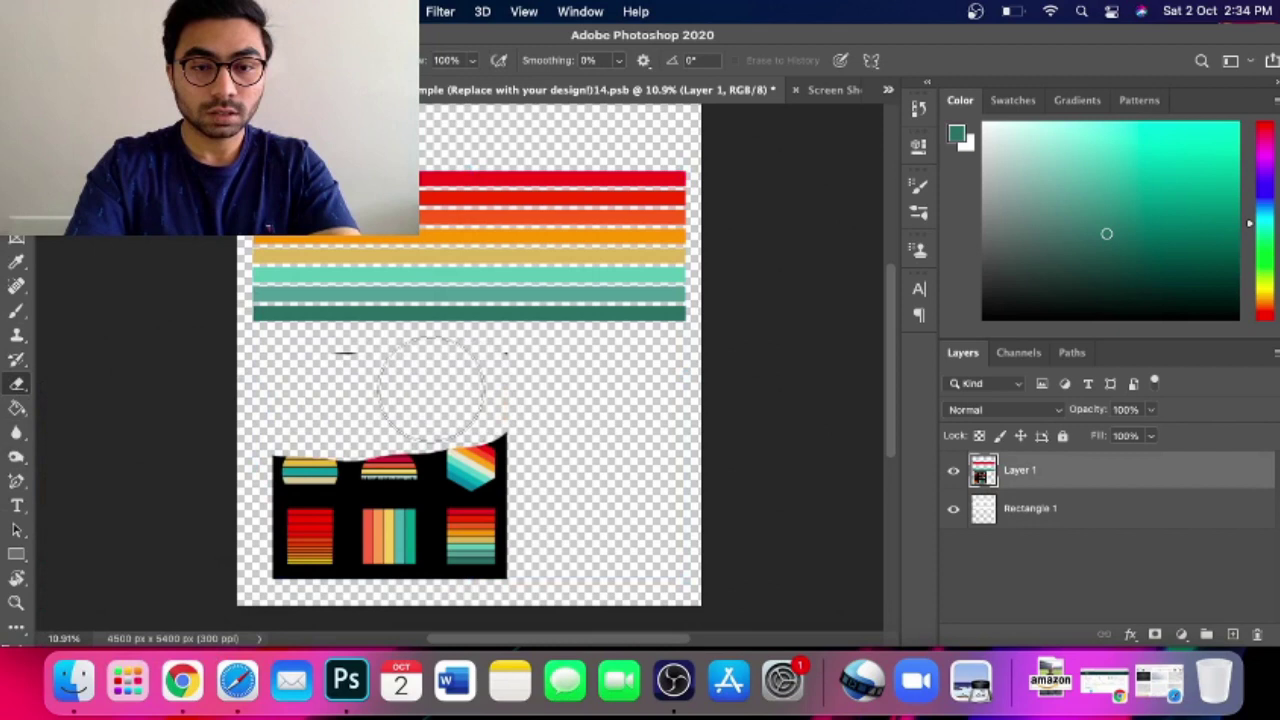
mouse_move(347, 397)
left_mouse_down()
mouse_move(259, 494)
mouse_move(290, 546)
mouse_move(350, 499)
mouse_move(318, 466)
mouse_move(465, 466)
mouse_move(508, 428)
mouse_move(498, 493)
mouse_move(452, 525)
mouse_move(372, 529)
mouse_move(391, 548)
mouse_move(550, 537)
mouse_move(371, 523)
left_mouse_up()
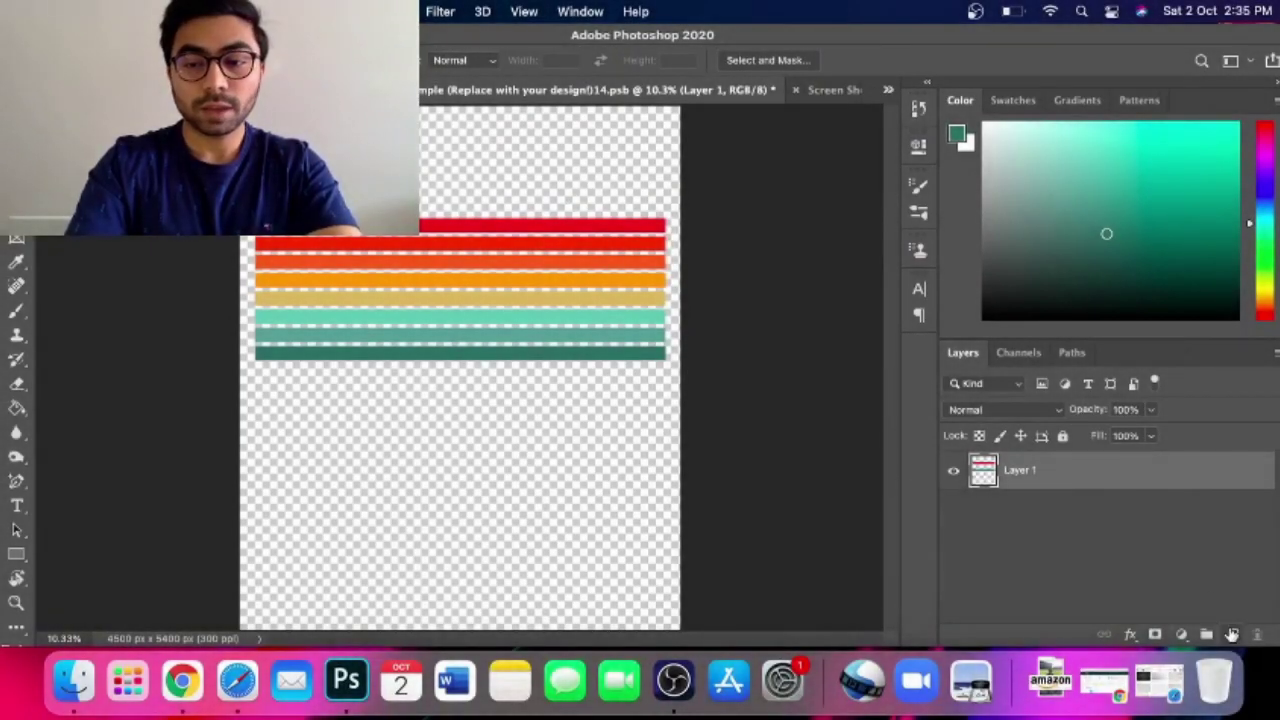
Add Layer 2 and draw a large circular marquee selection positioned over the stripe block
left_click(1232, 635)
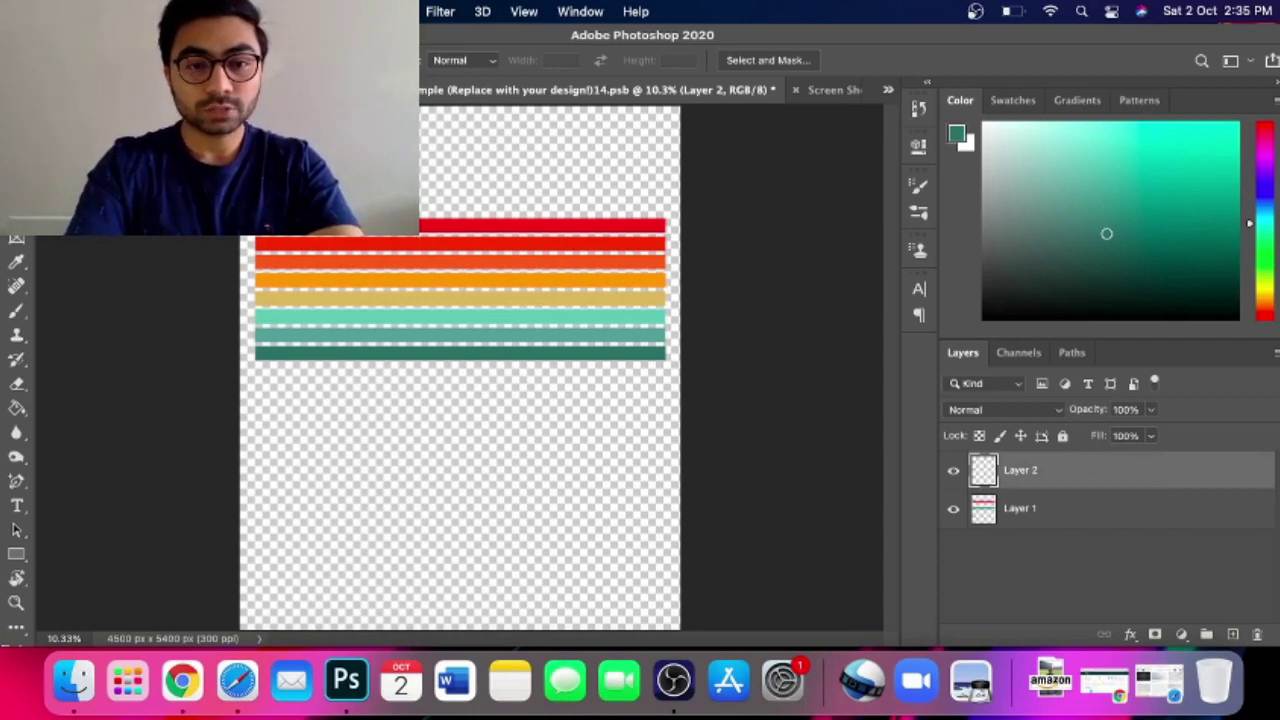
left_click_drag(390, 218, 680, 385)
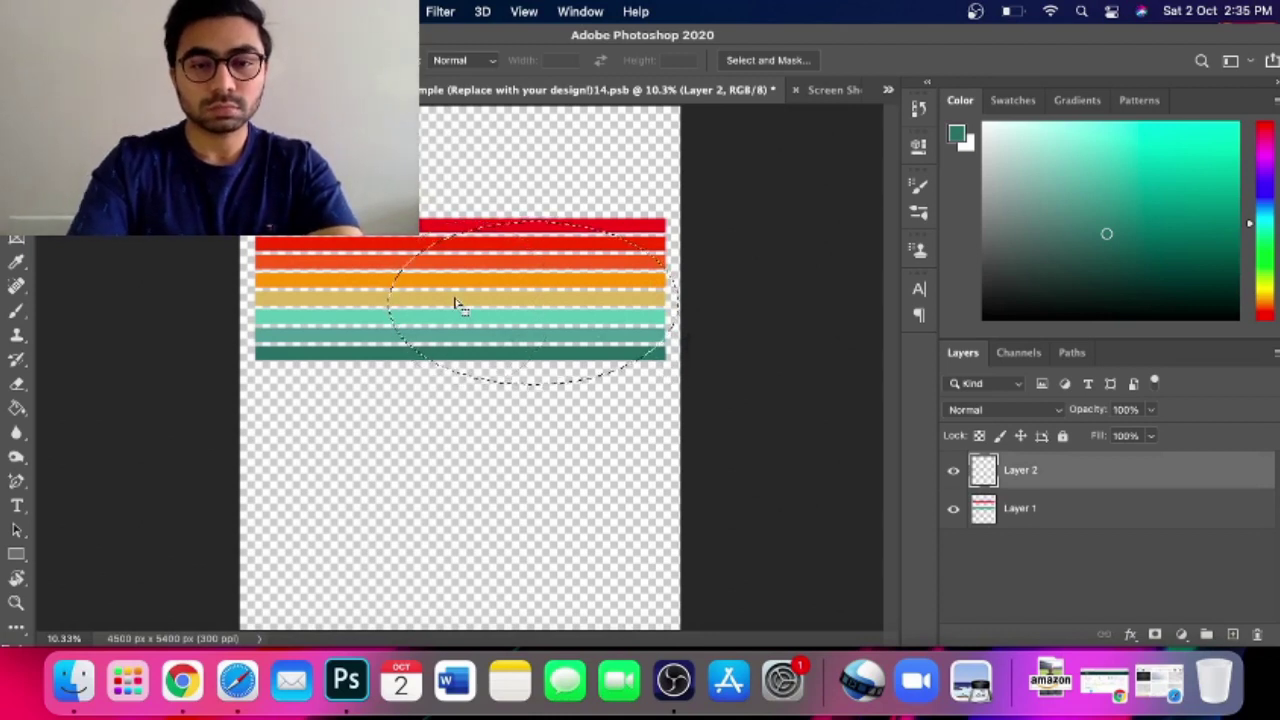
right_click(458, 300)
left_click(475, 253)
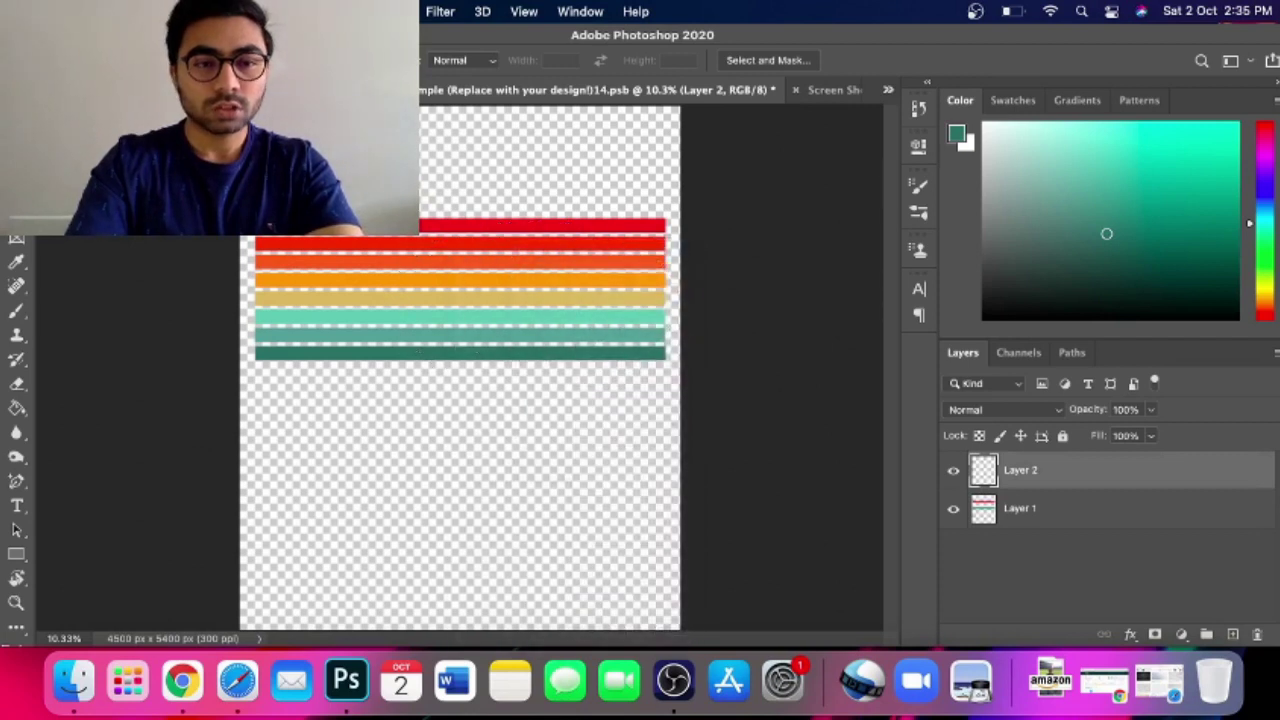
left_click_drag(352, 230, 577, 398)
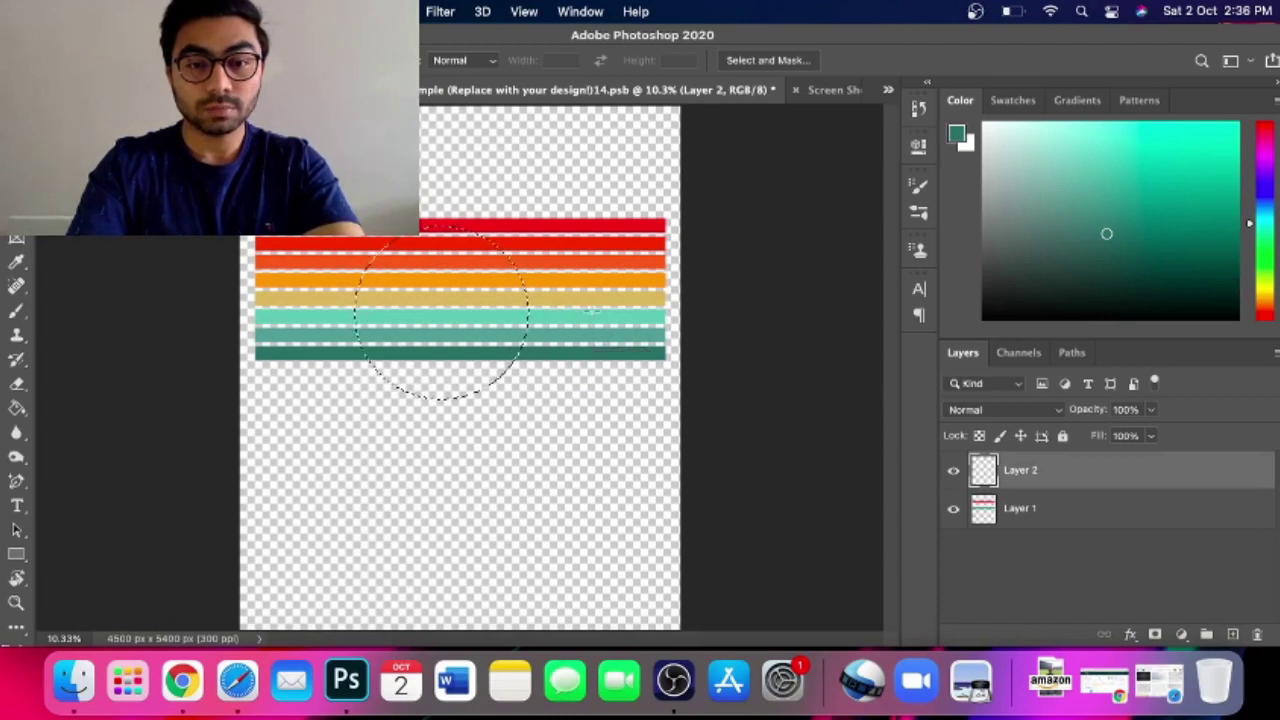
left_click_drag(452, 356, 478, 350)
scroll(478, 350, "up", 4)
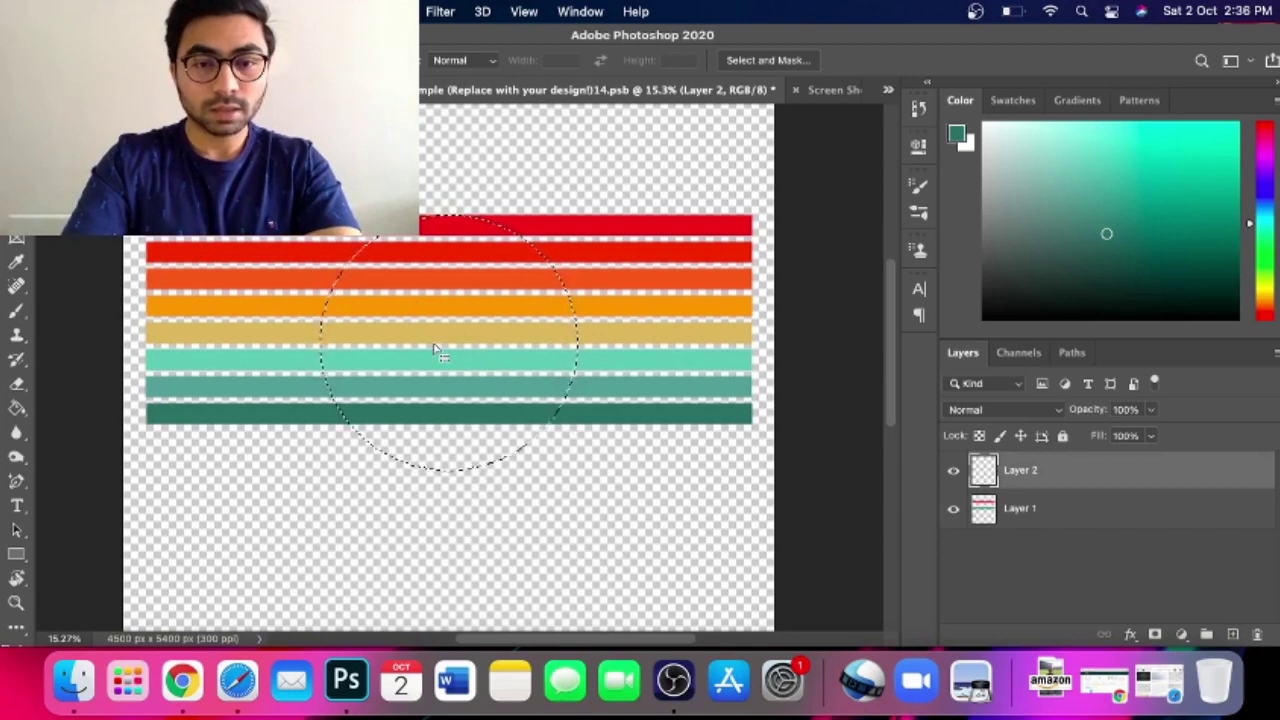
scroll(433, 350, "down", 5)
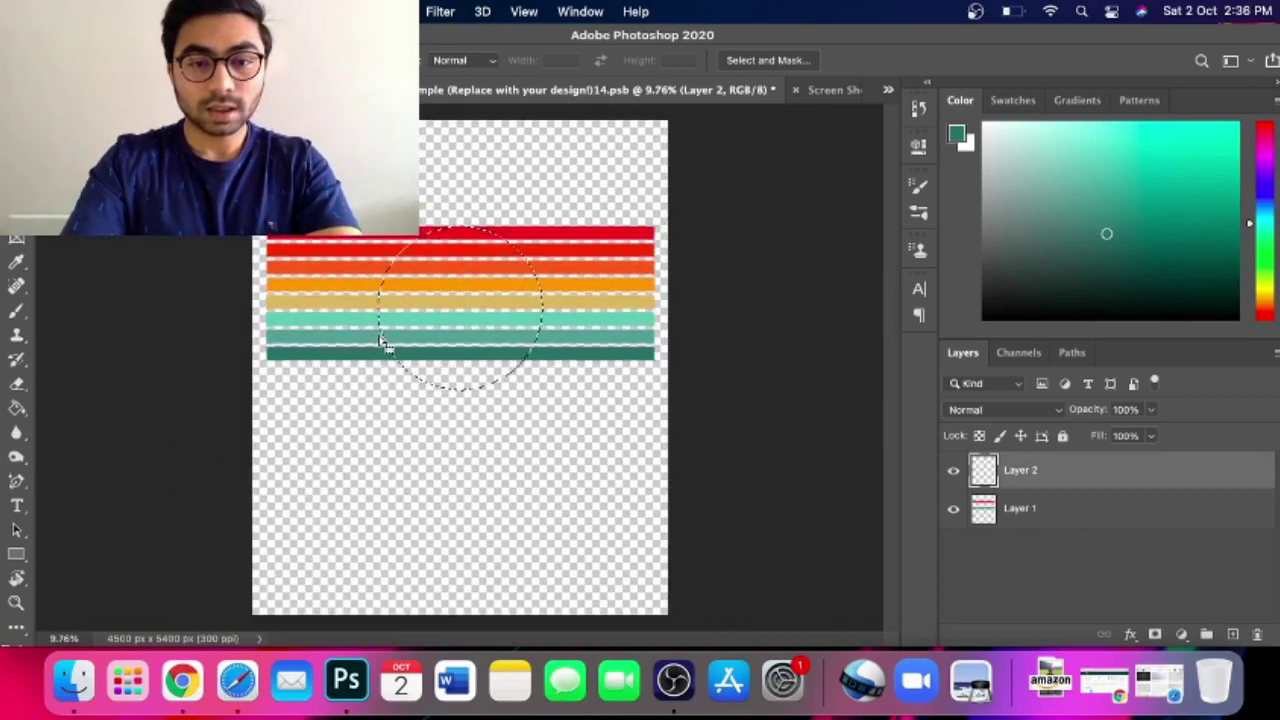
Invert the circle selection, delete the stripes outside it on Layer 1, deselect, then open the File menu
right_click(440, 321)
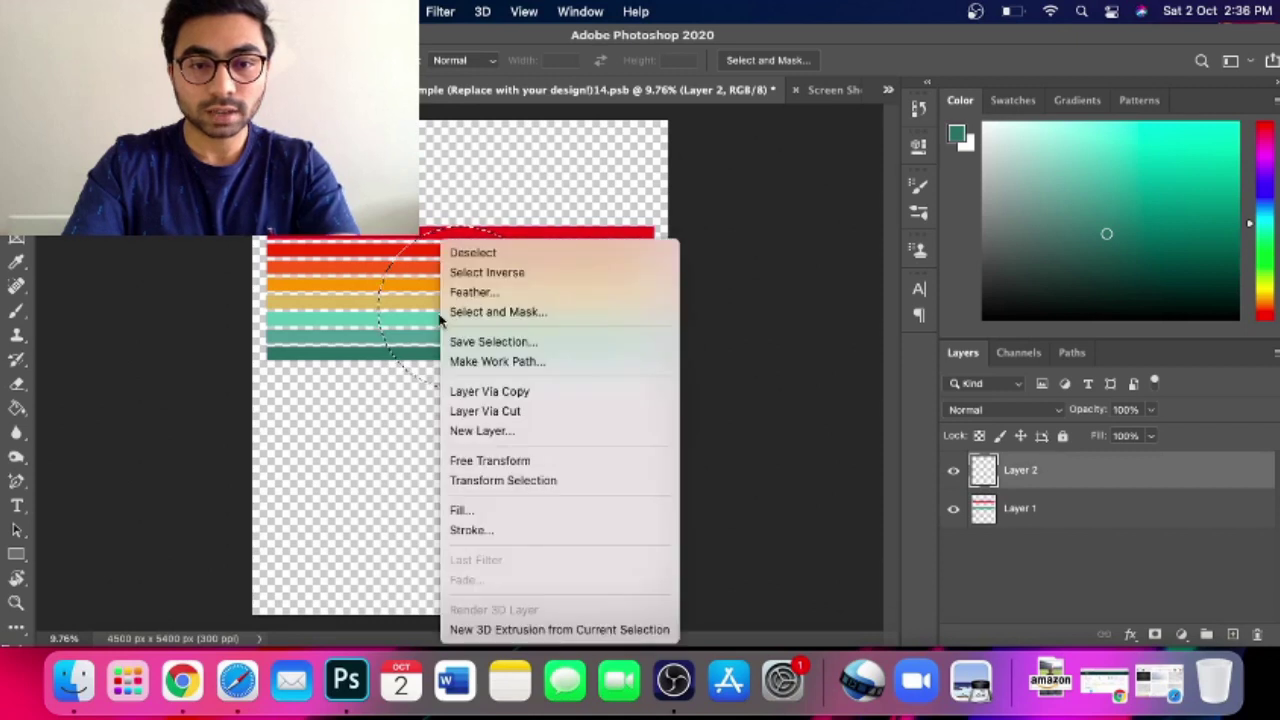
left_click(487, 273)
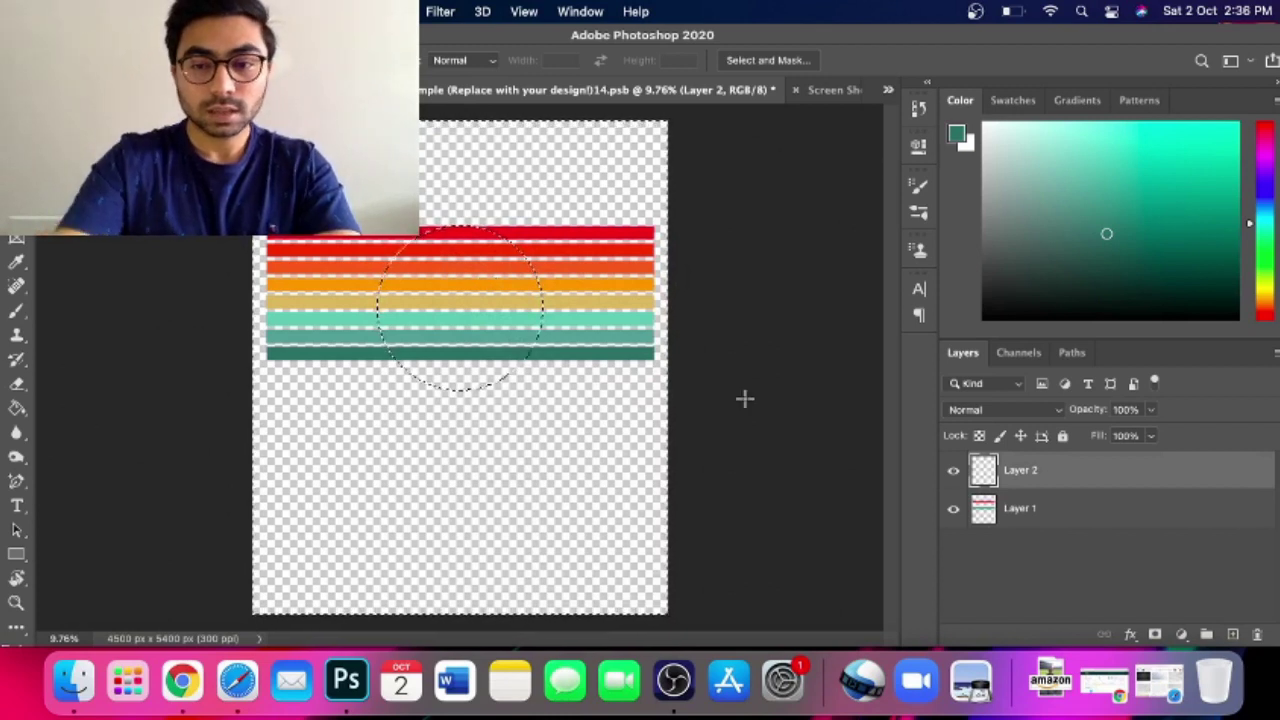
left_click(1080, 508)
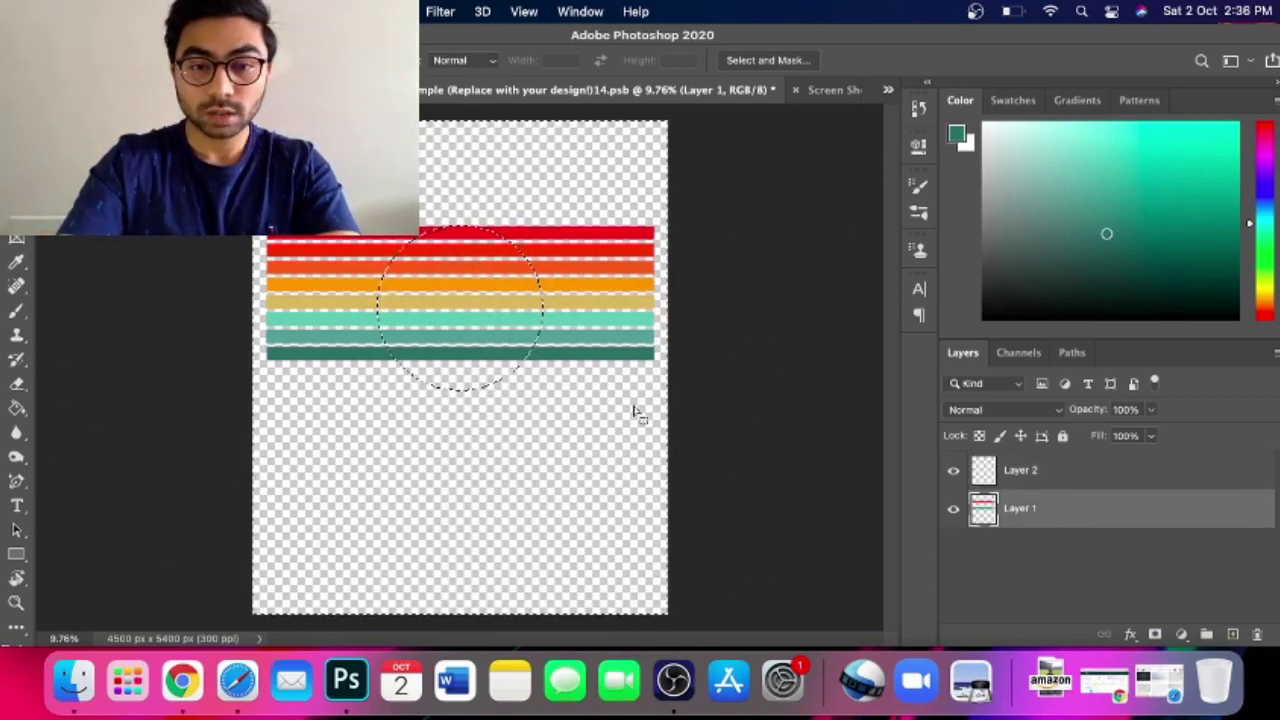
key("Delete")
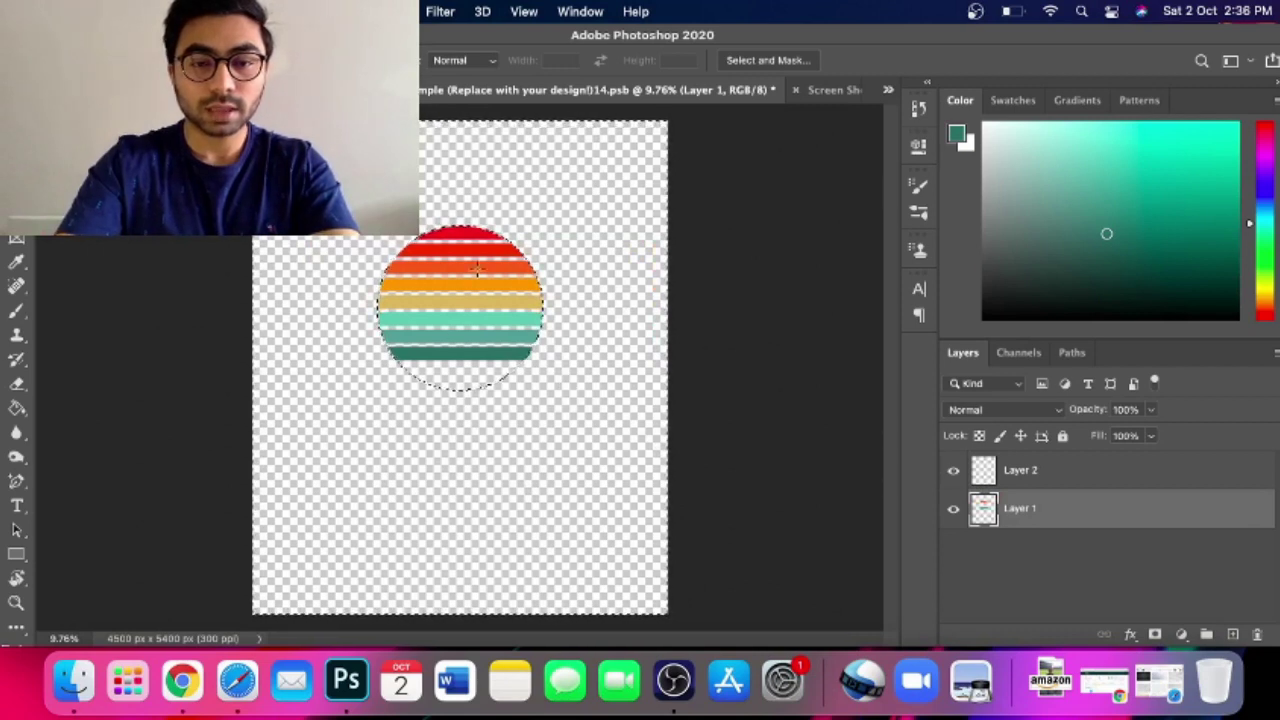
right_click(458, 336)
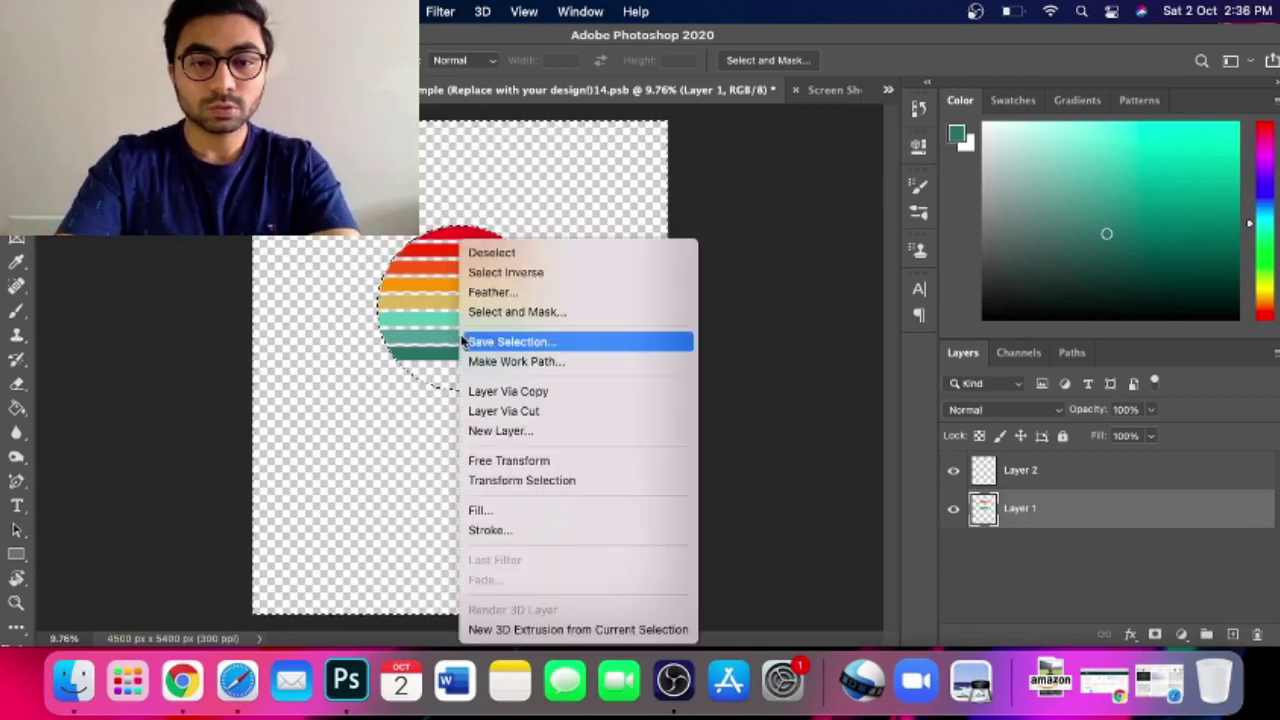
left_click(542, 256)
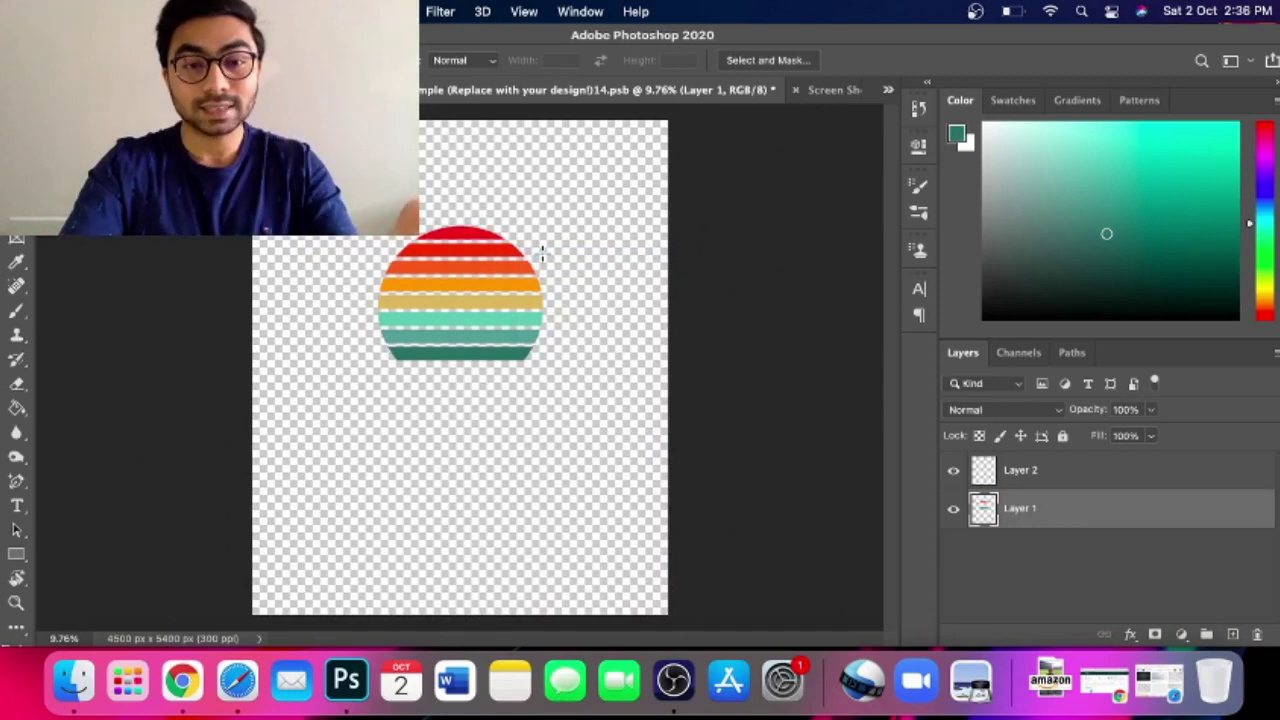
scroll(425, 259, "up", 4)
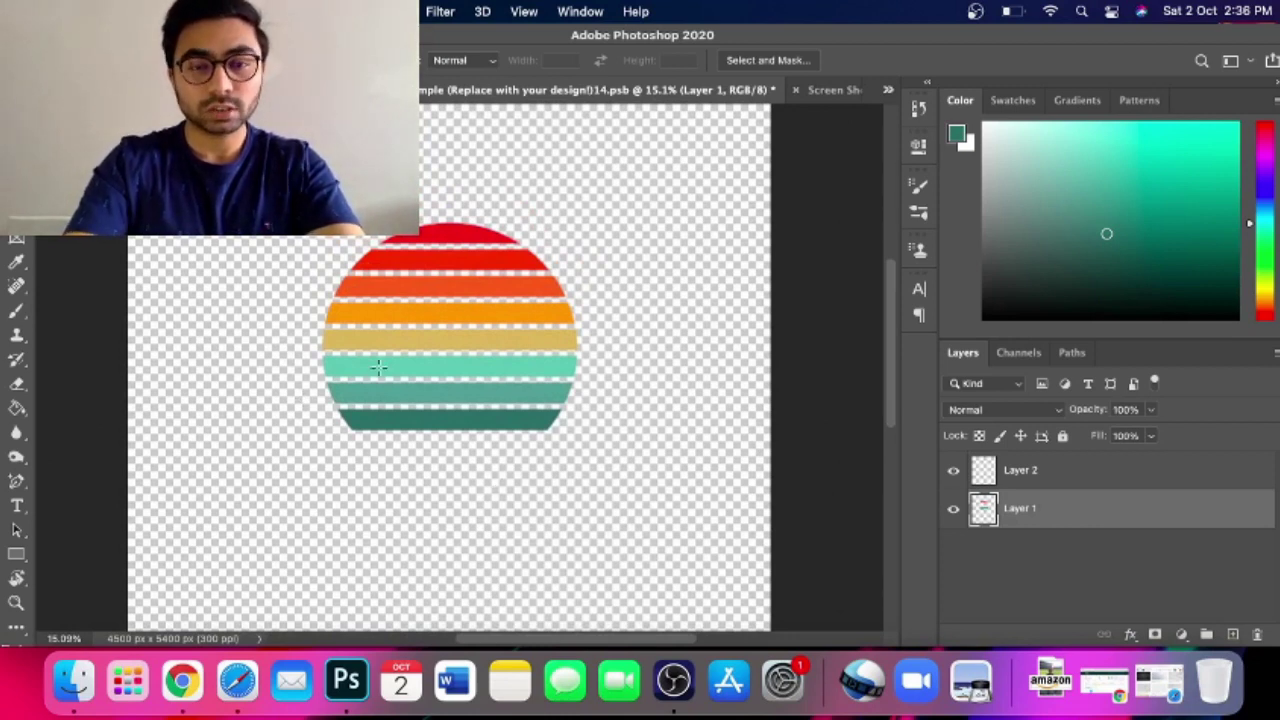
left_click(150, 11)
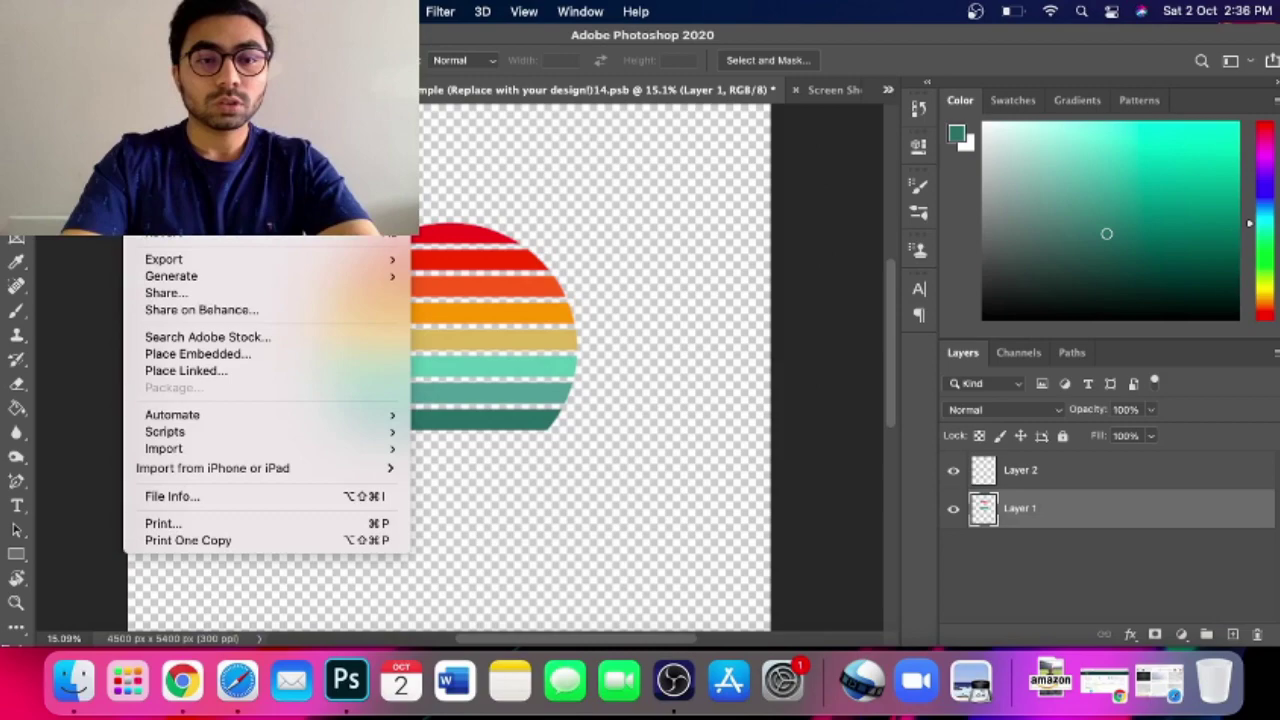
left_click(687, 357)
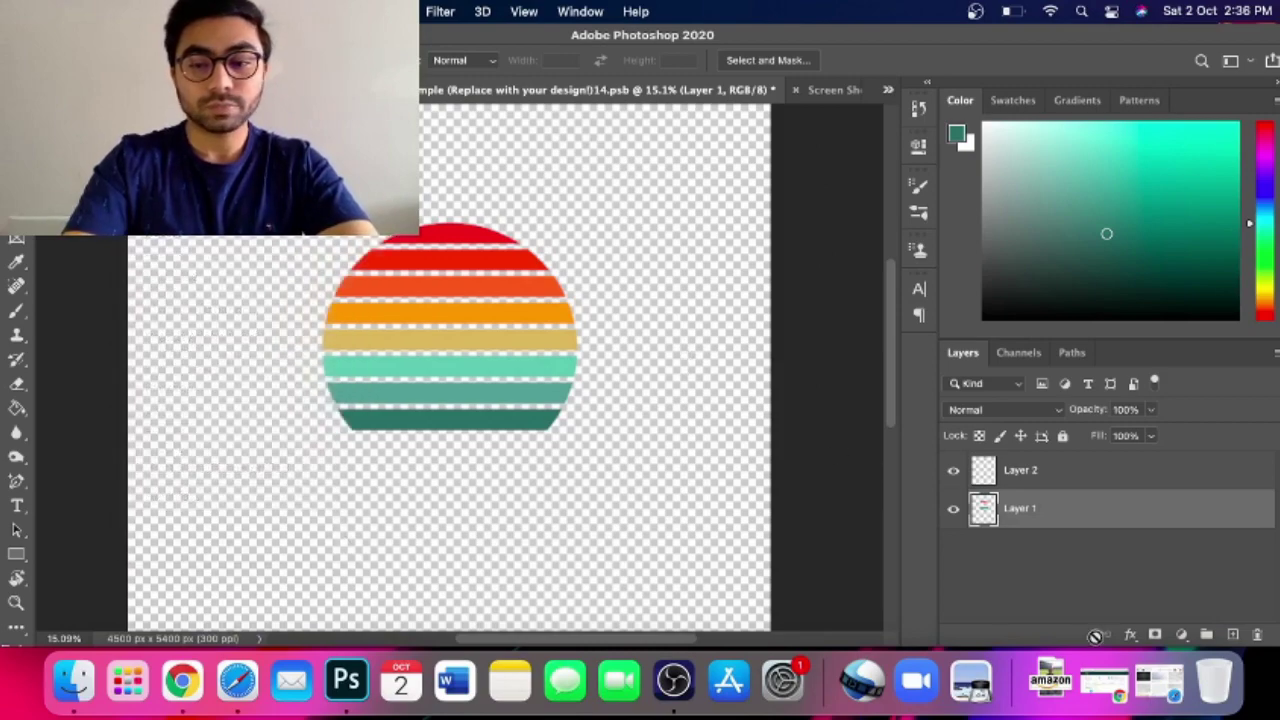
left_click(1105, 681)
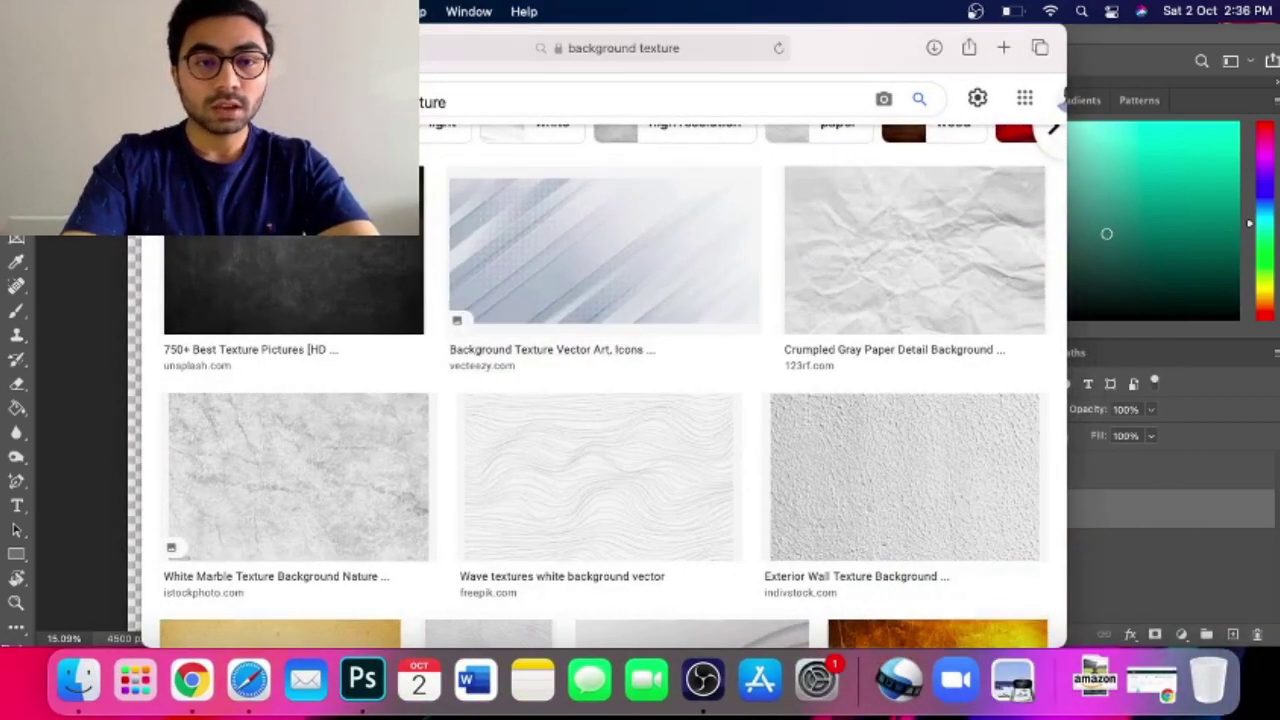
key("ctrl+super+f")
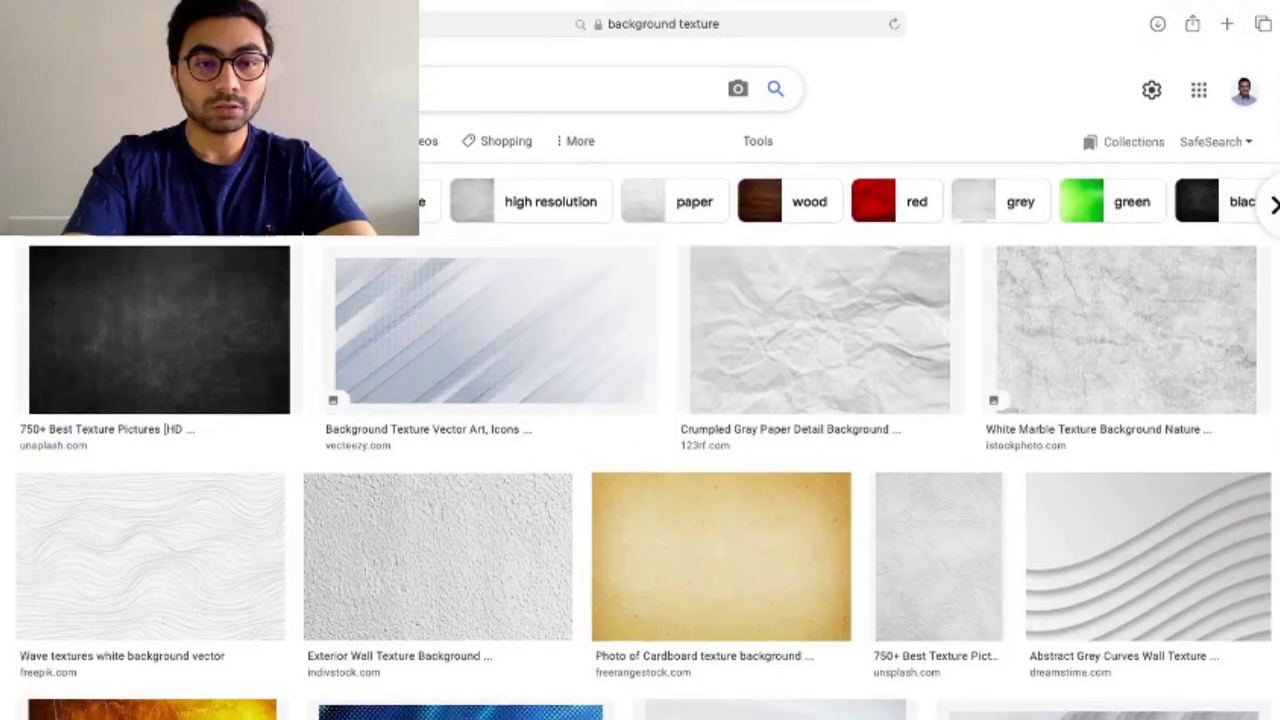
scroll(397, 416, "down", 2)
left_click(397, 414)
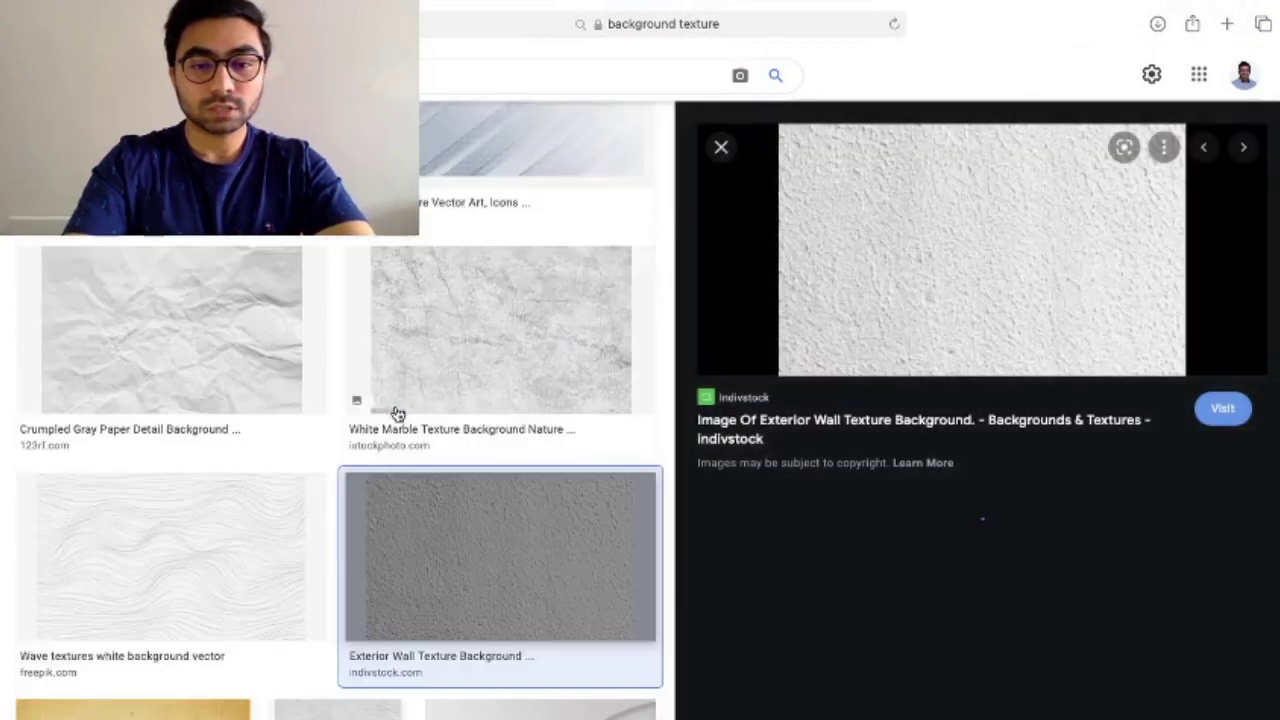
scroll(846, 397, "down", 5)
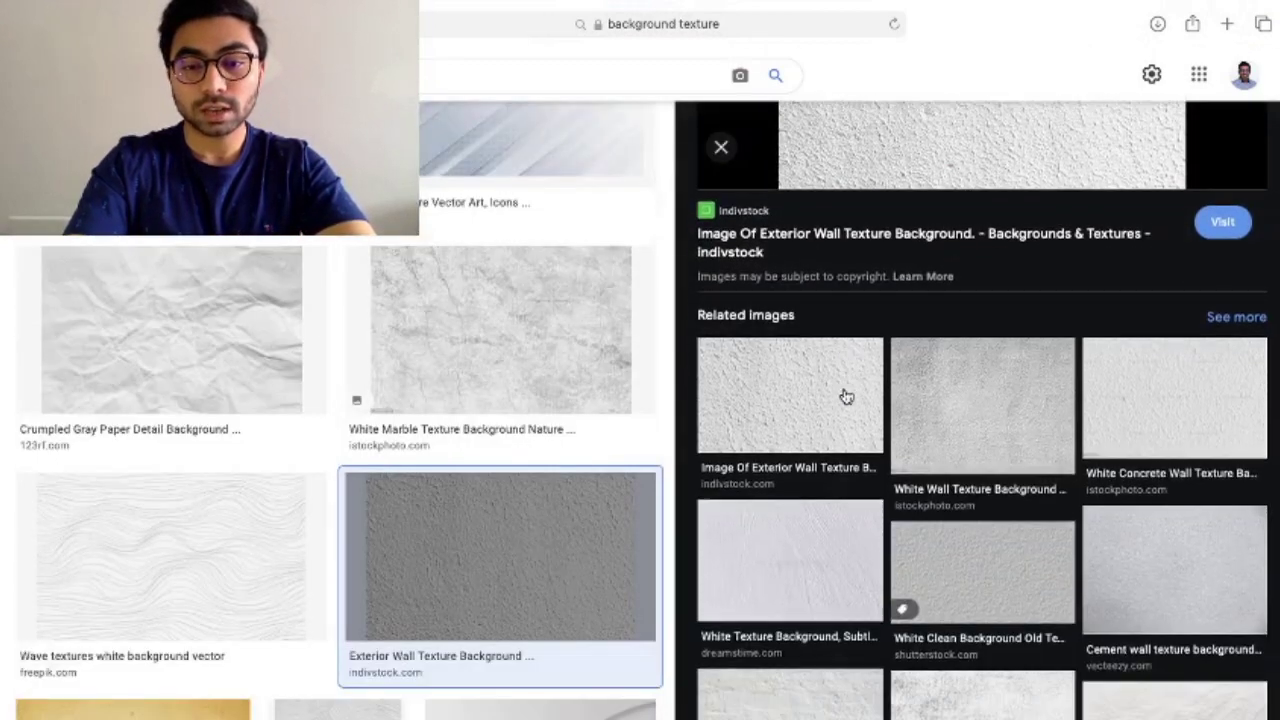
left_click(800, 371)
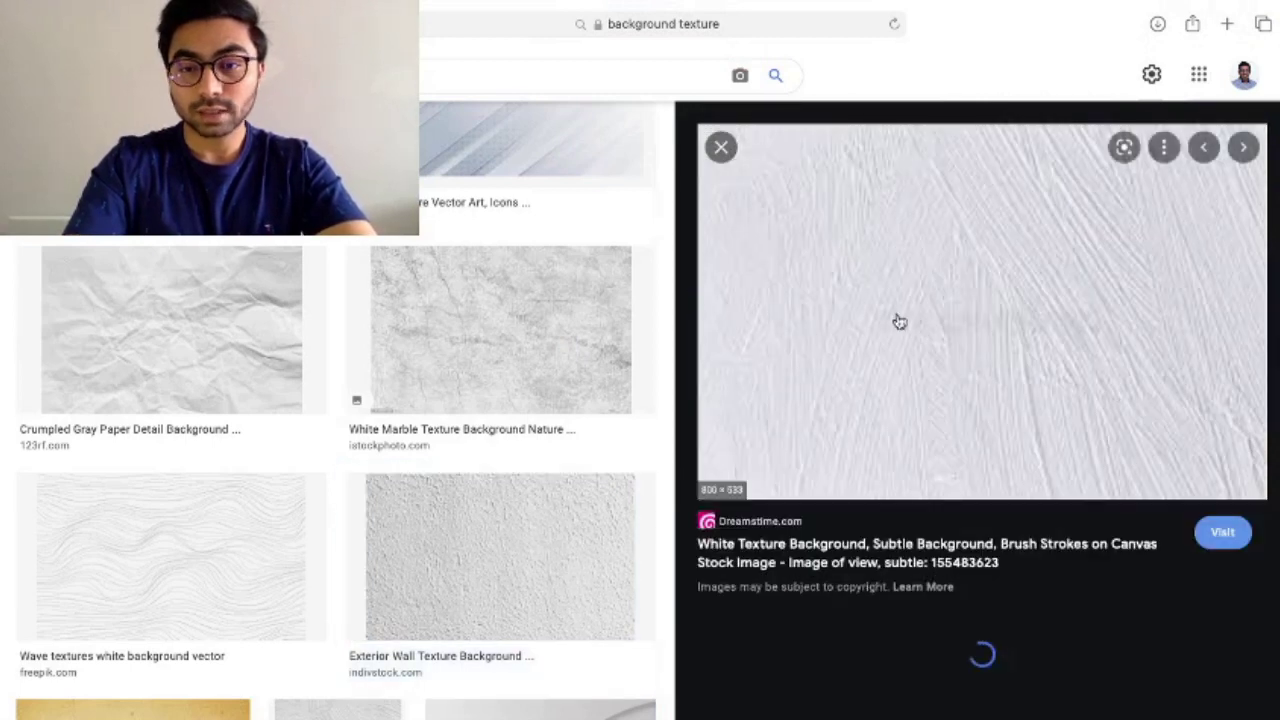
left_click(721, 147)
scroll(672, 376, "down", 2)
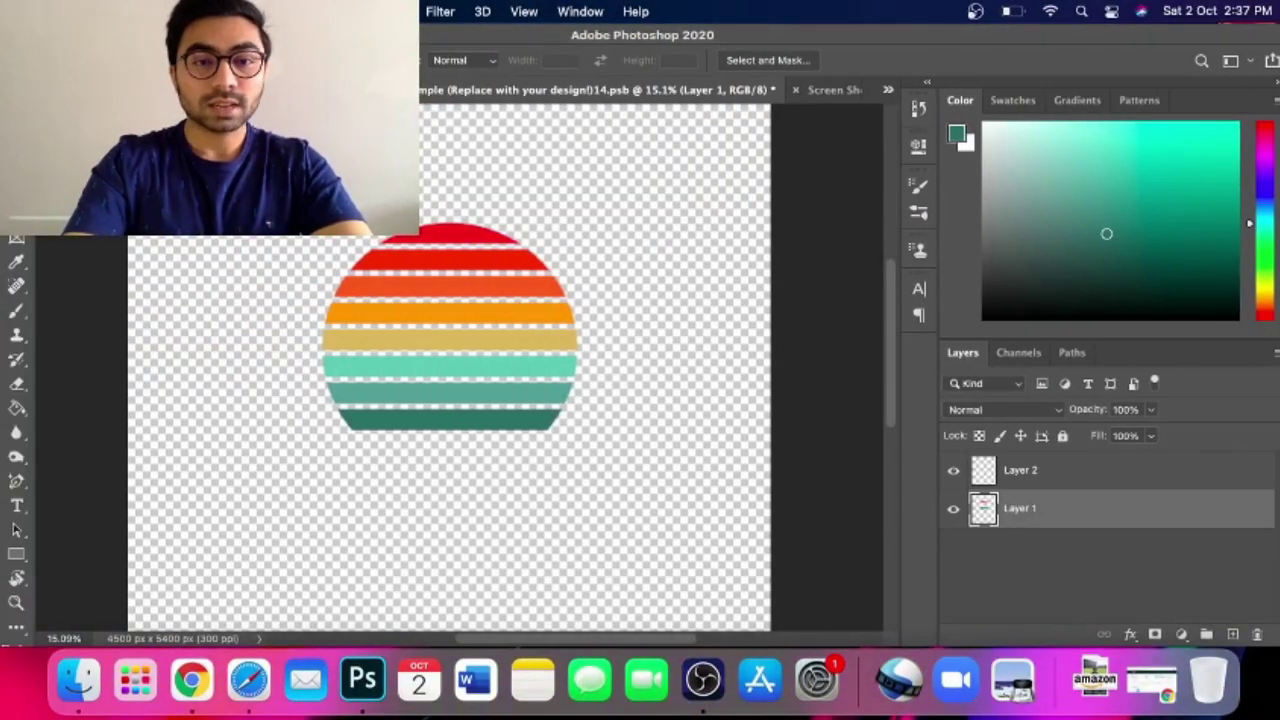
Open the grunge retro vintage texture JPG
left_click(145, 11)
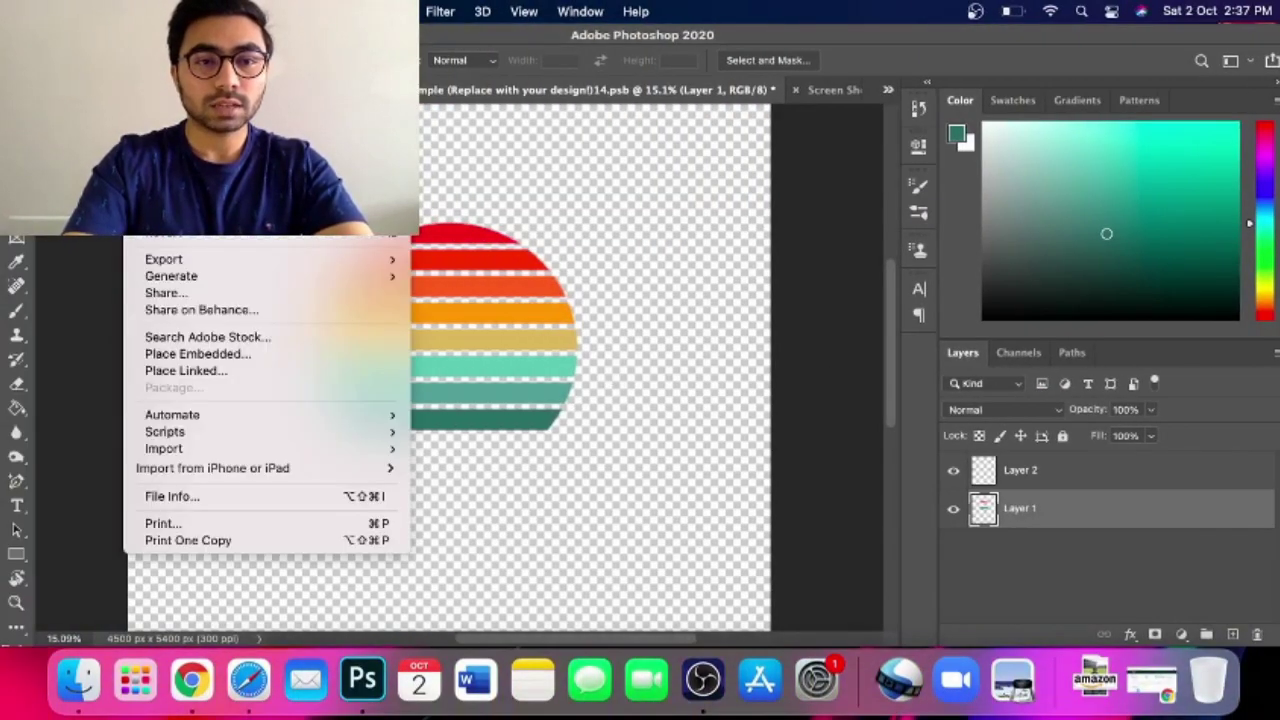
left_click(465, 304)
key("super+o")
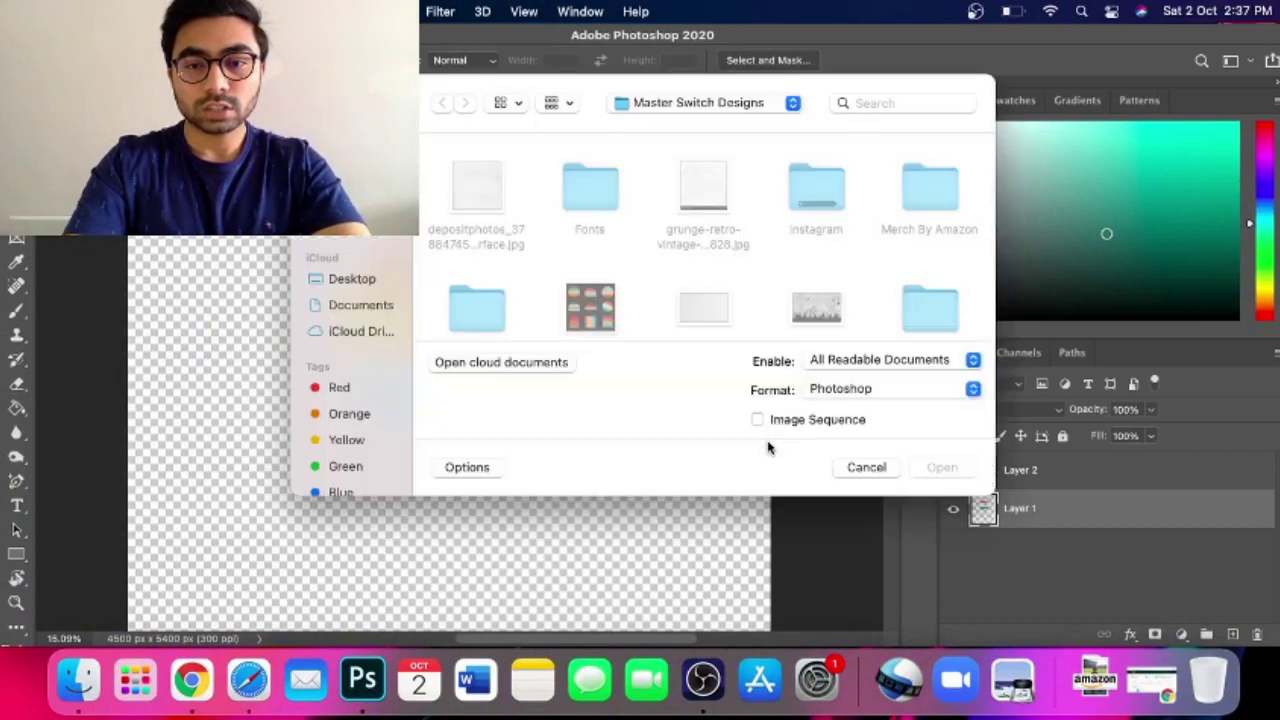
left_click(703, 190)
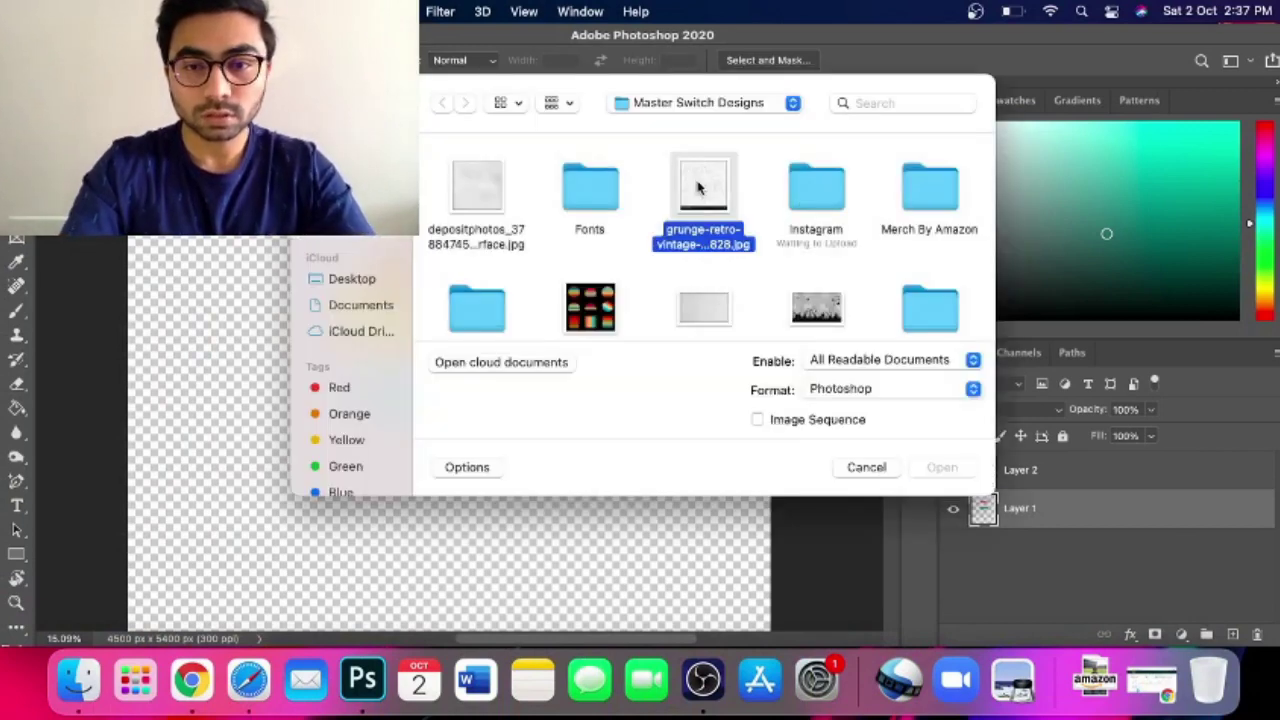
left_click(941, 467)
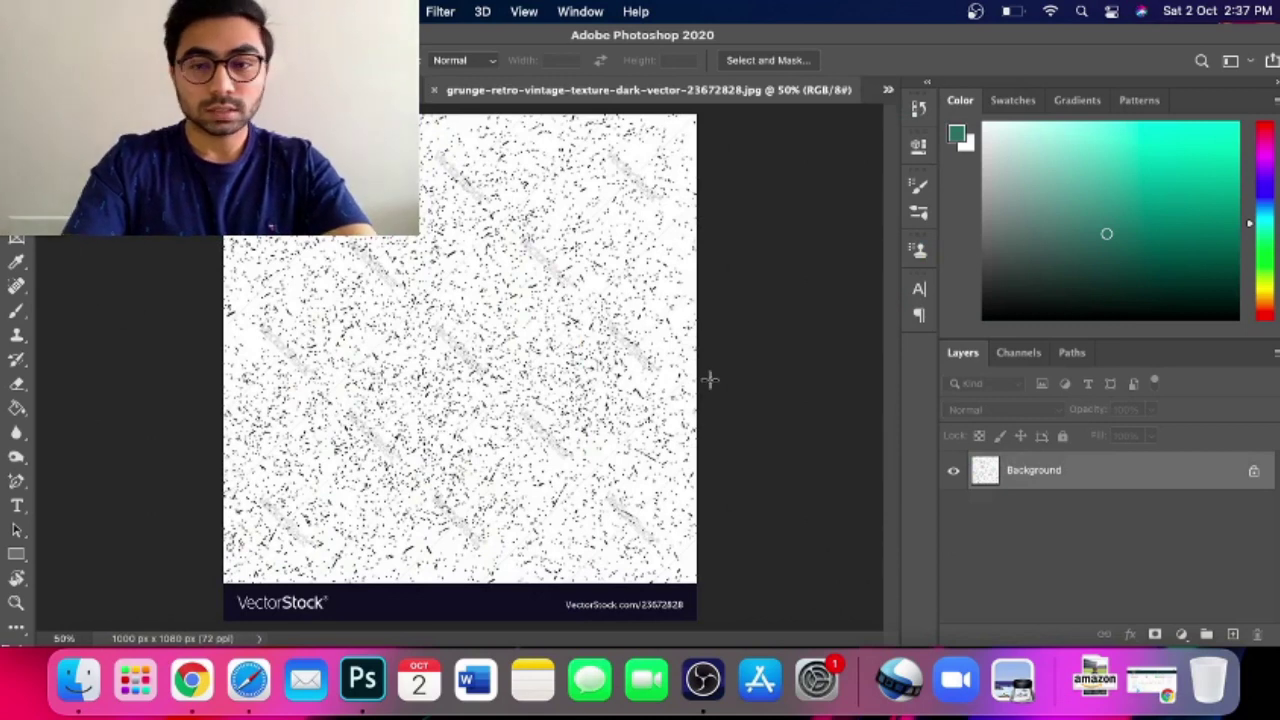
Close the grunge texture document without saving, back to the striped sunset design
key("v")
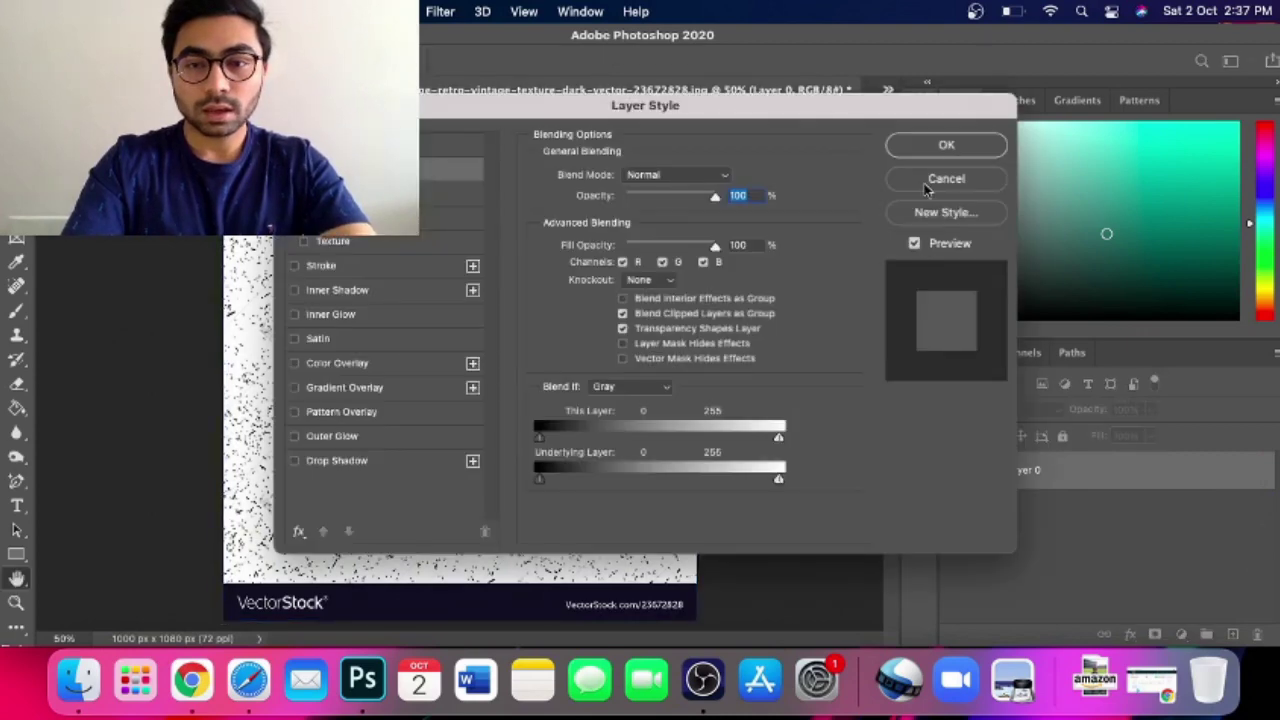
left_click(945, 179)
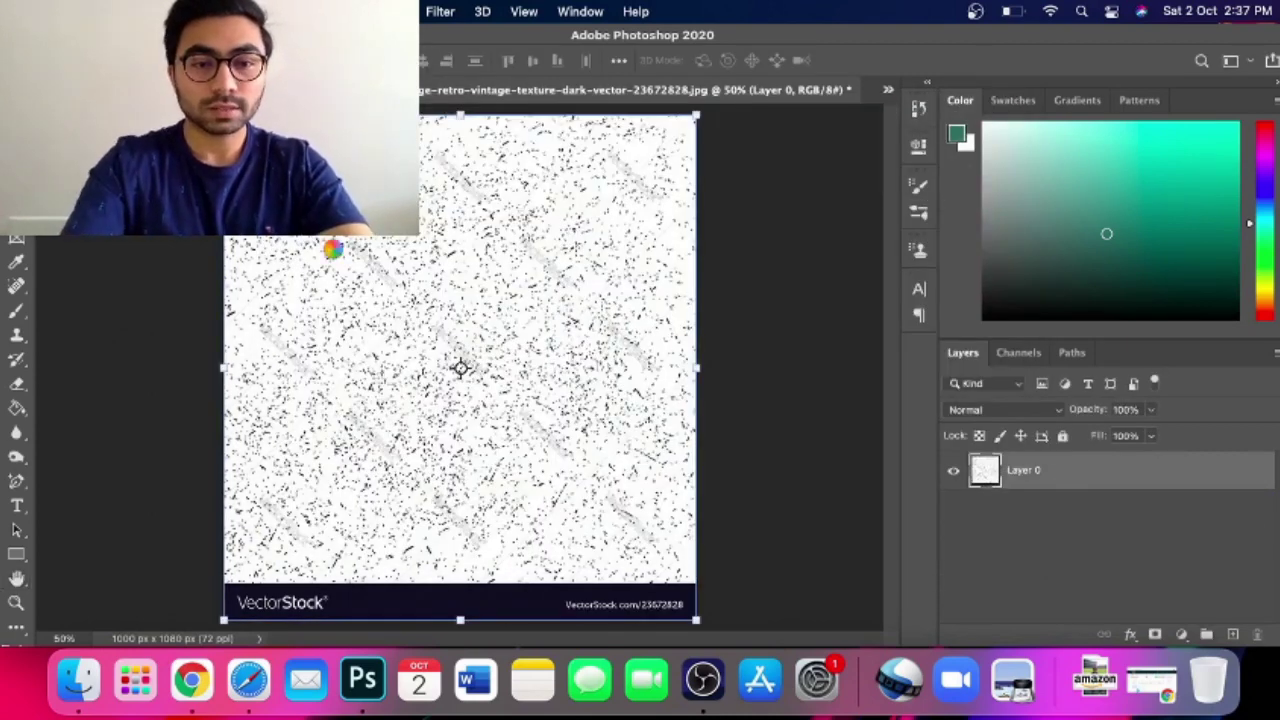
key("ctrl+Tab")
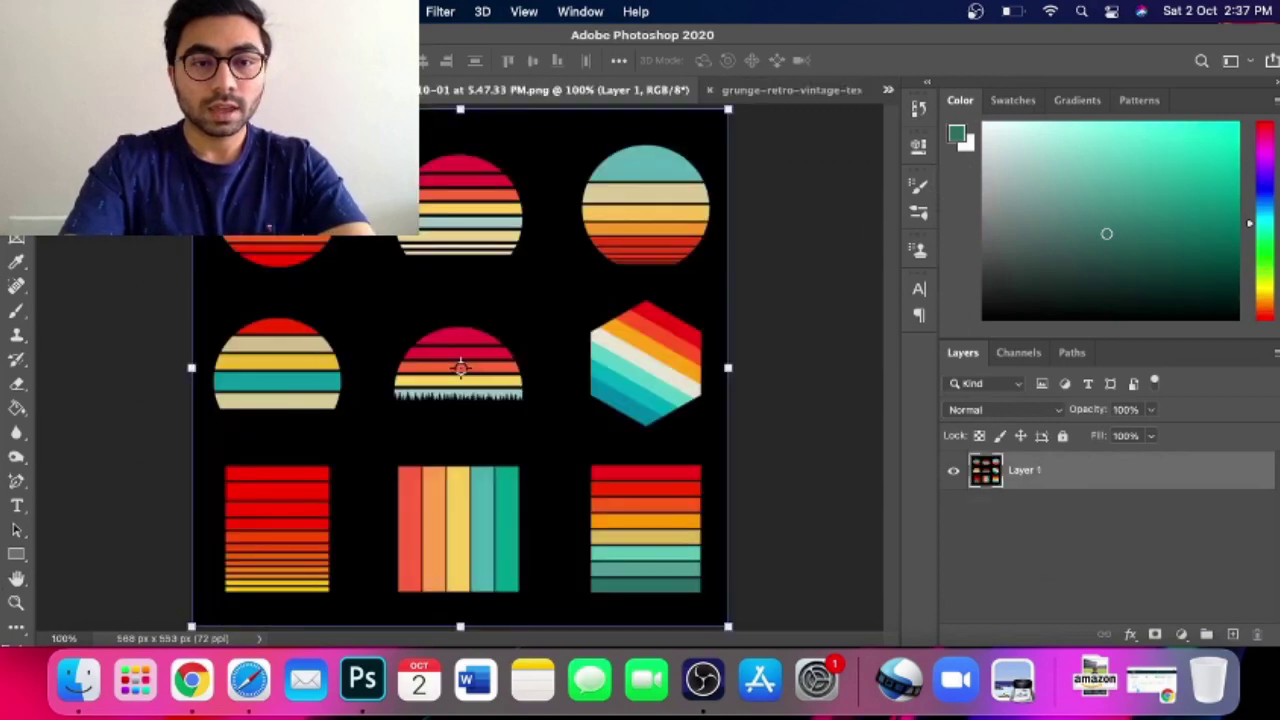
key("ctrl+Tab")
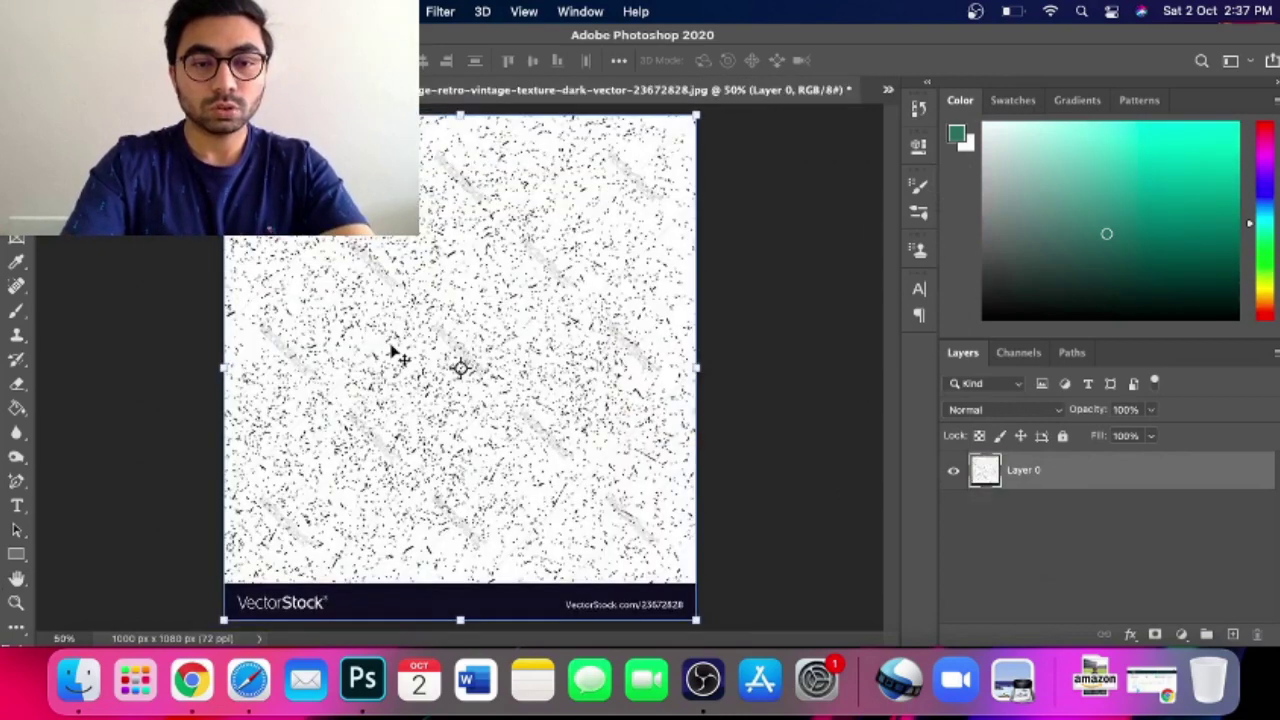
key("super+w")
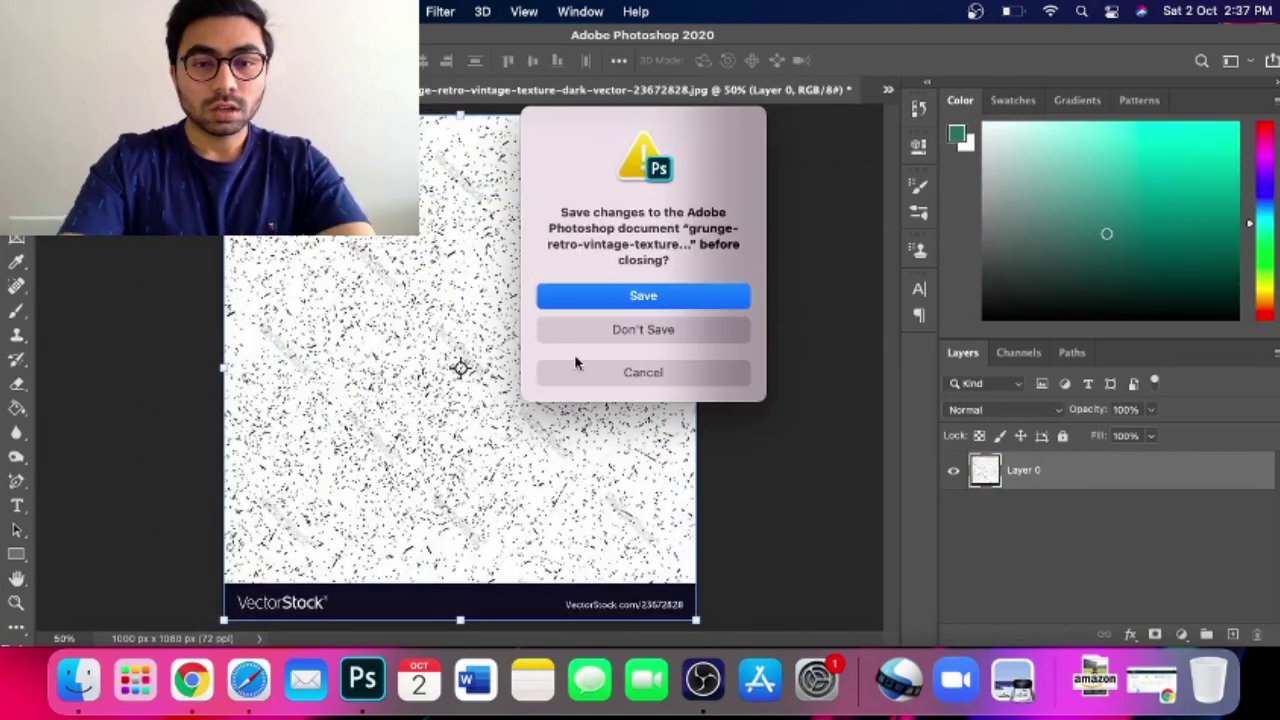
left_click(601, 334)
Add a new empty Layer 3 and move it to the bottom of the stack
scroll(480, 385, "down", 3)
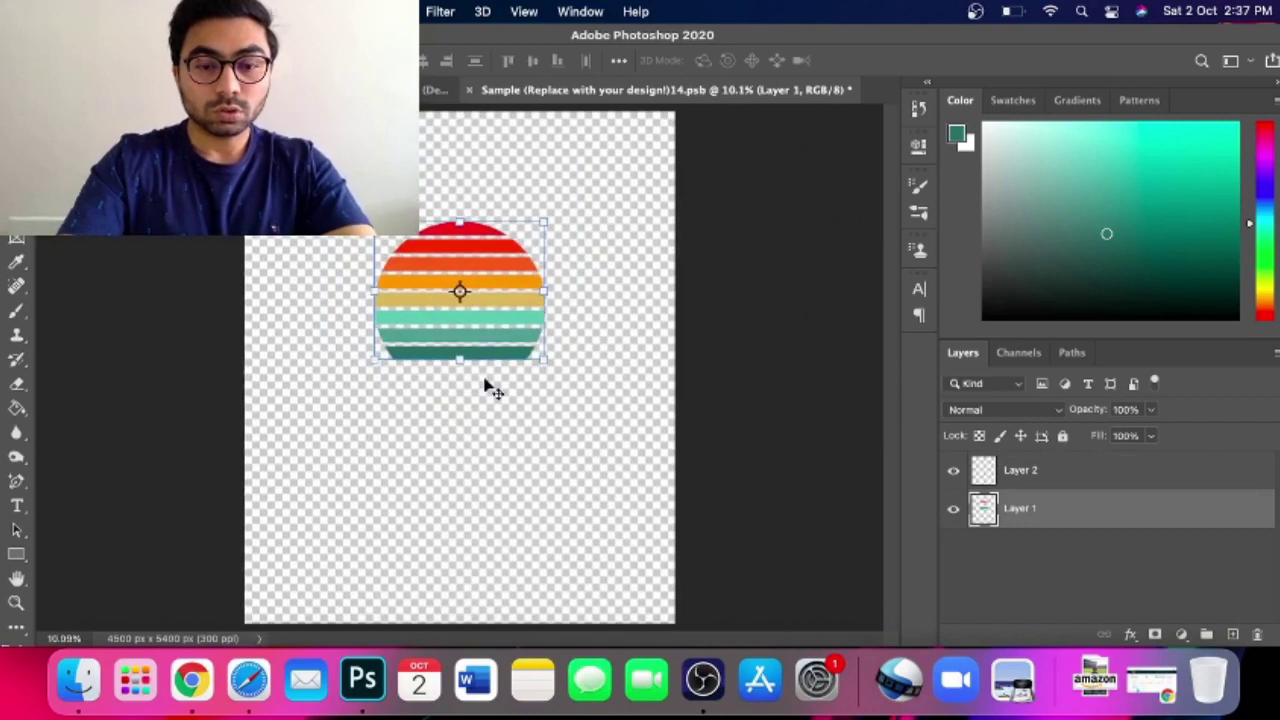
left_click(1231, 634)
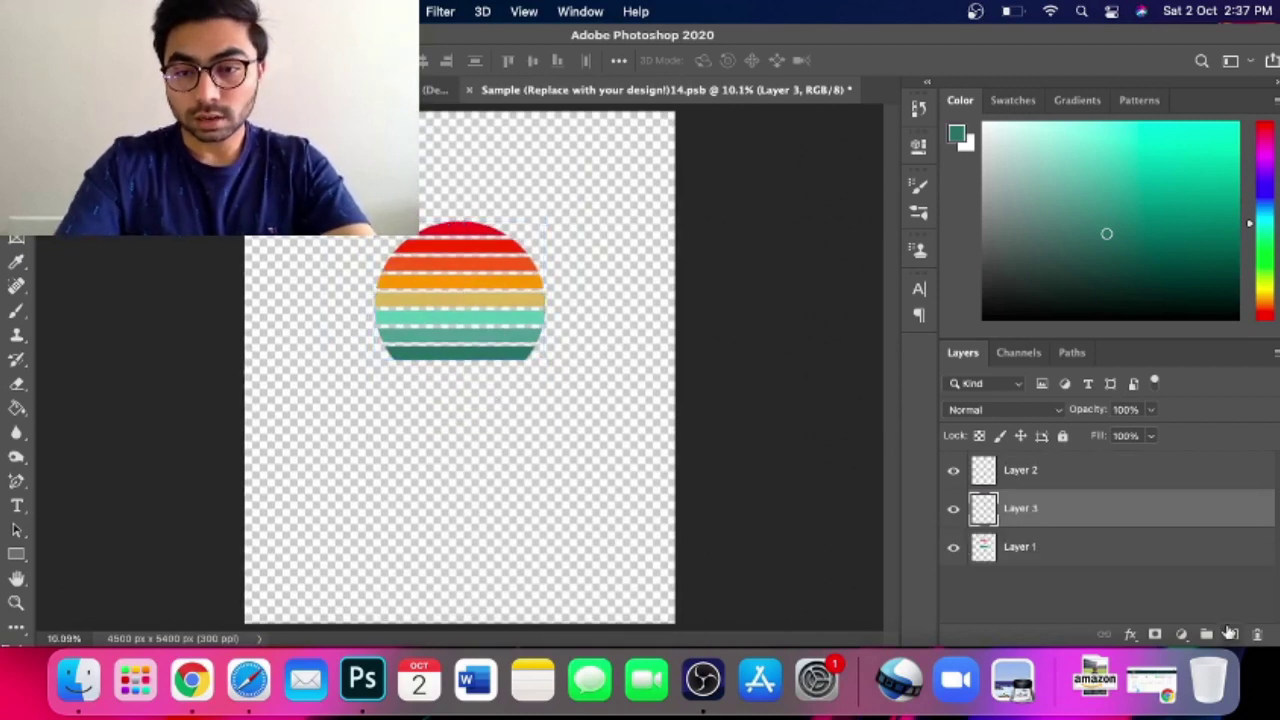
left_click_drag(1090, 507, 1072, 586)
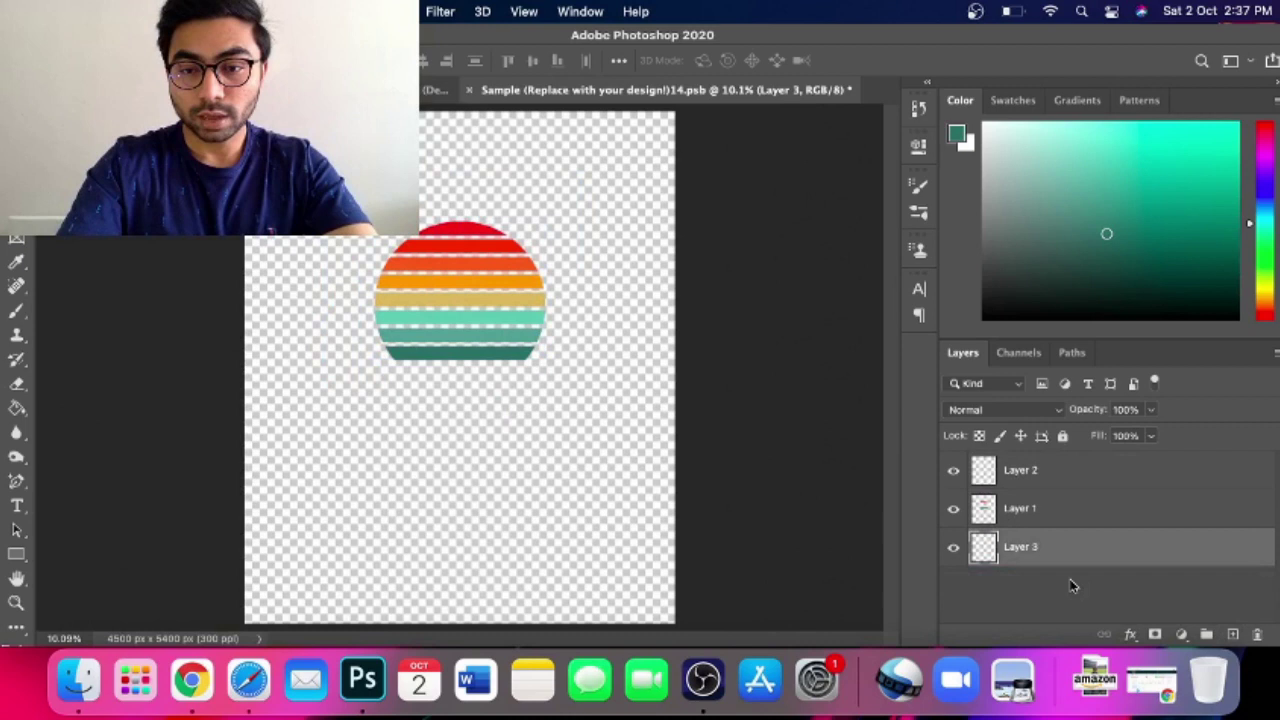
Paste the grunge texture and enlarge it to cover the canvas behind the sunset
key("super+v")
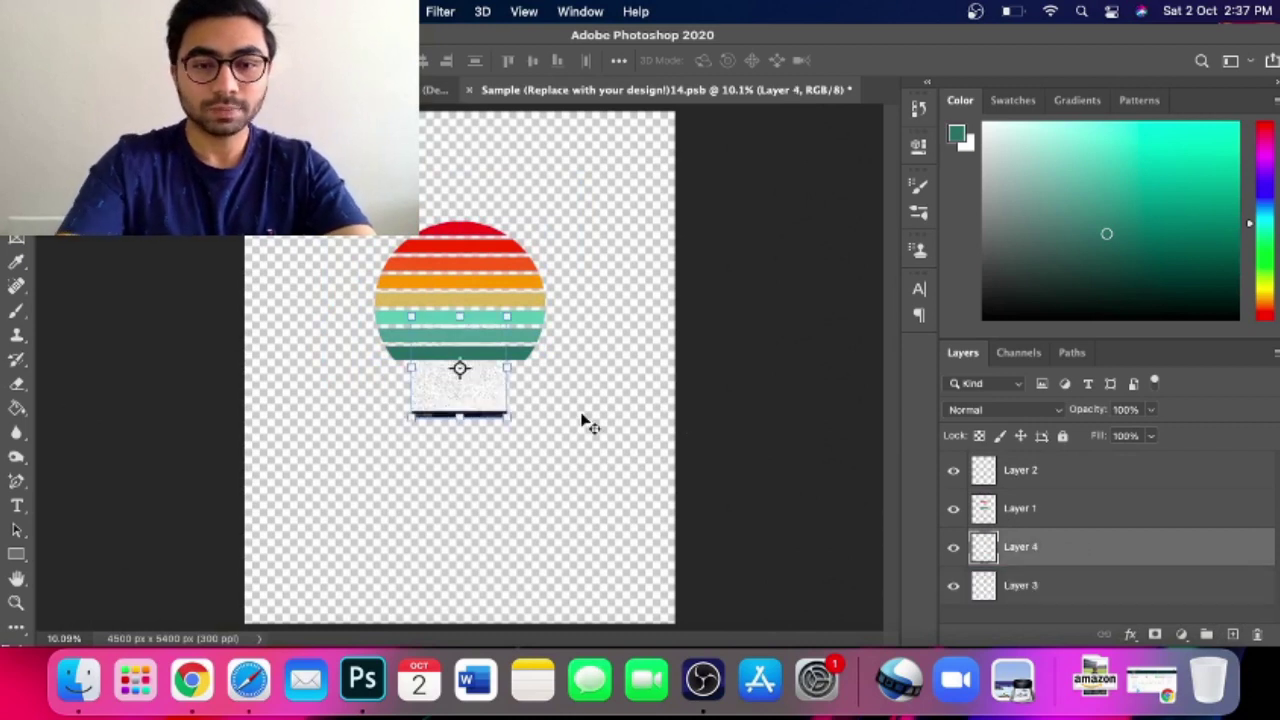
left_click_drag(503, 315, 635, 180)
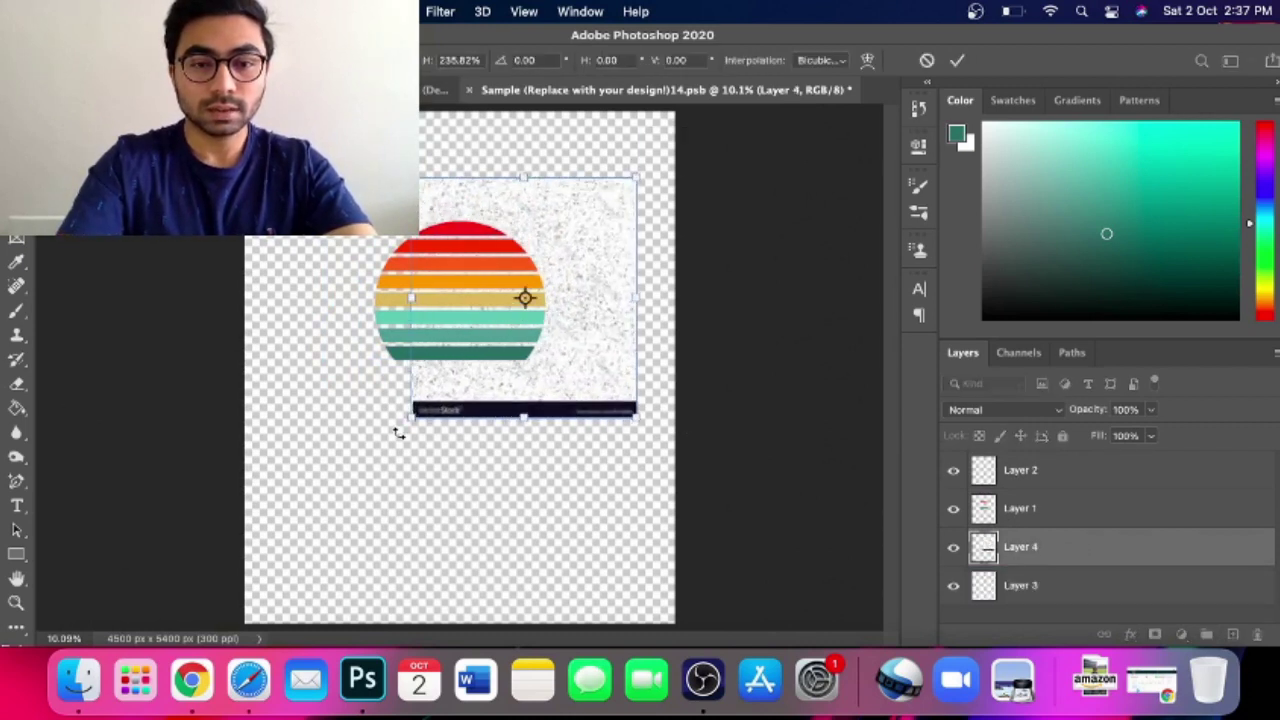
left_click_drag(410, 418, 283, 491)
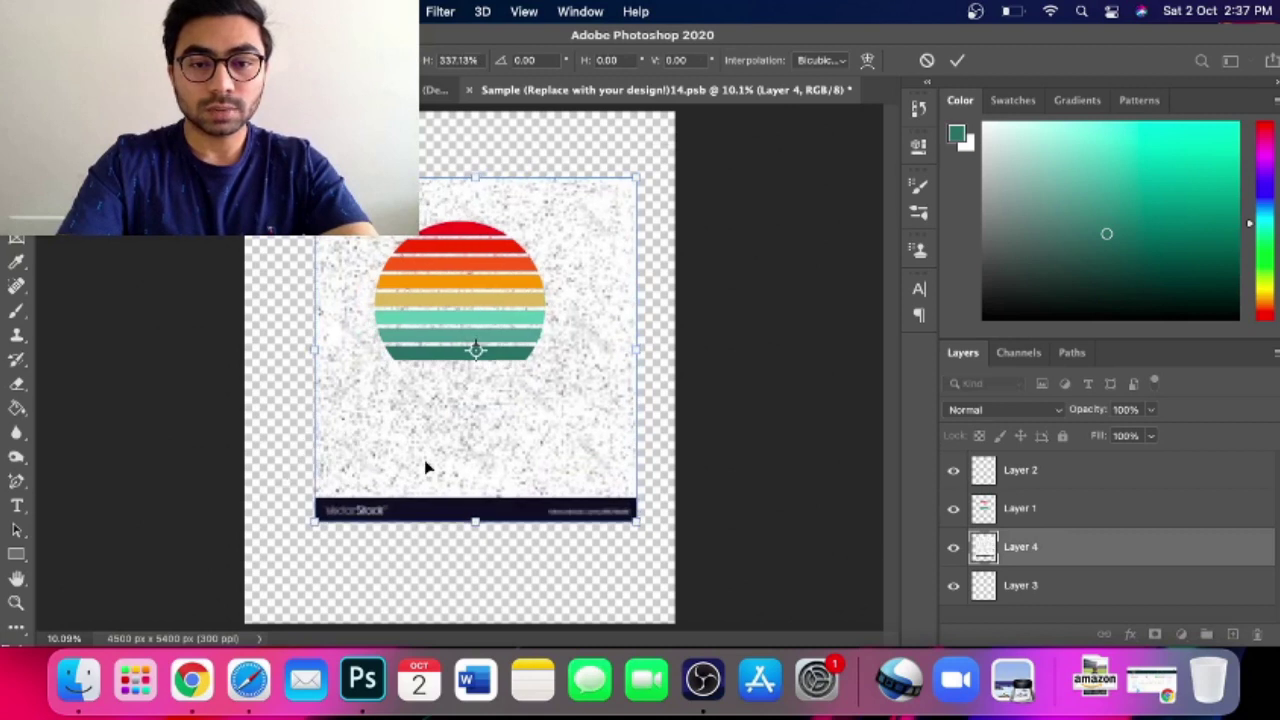
left_click_drag(423, 466, 409, 434)
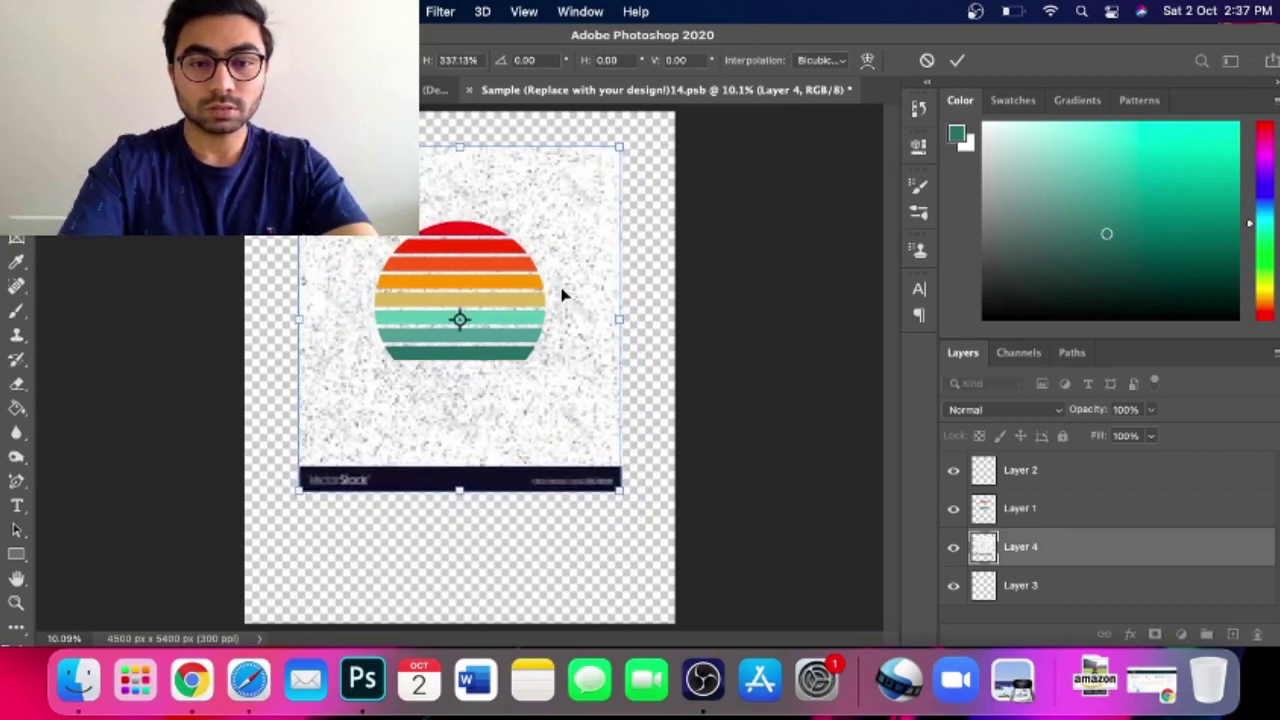
left_click(958, 61)
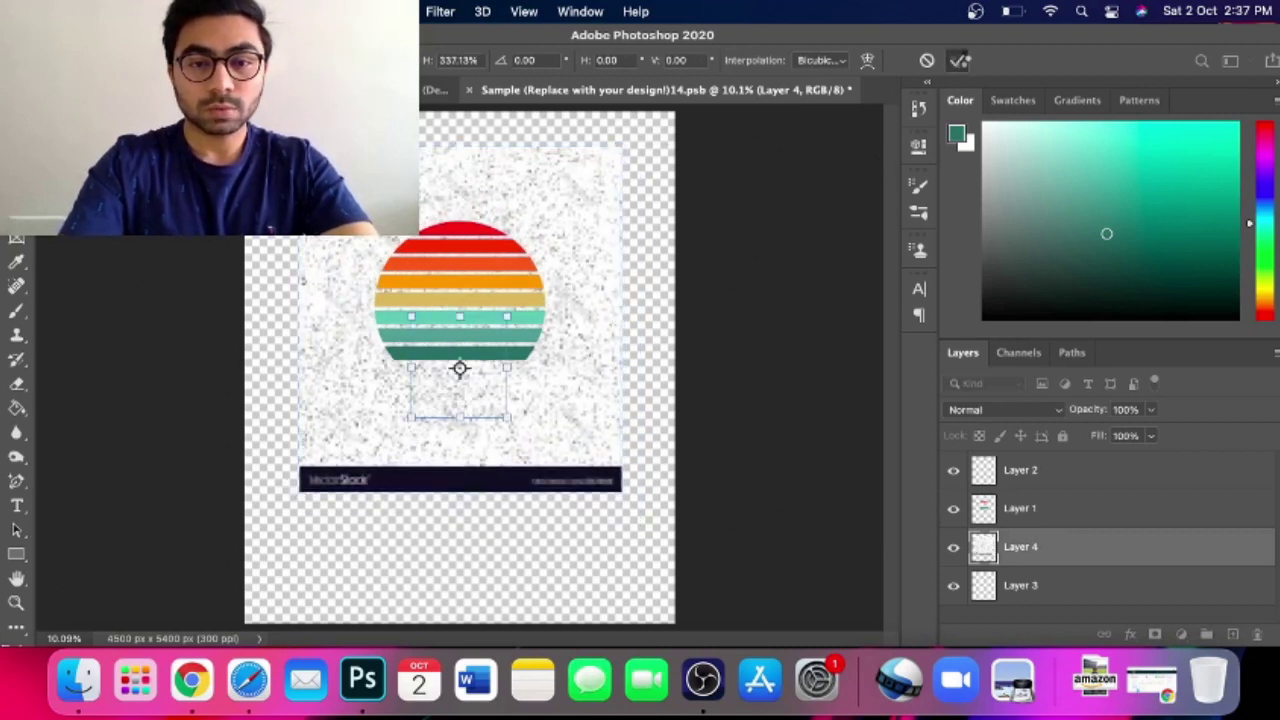
scroll(462, 350, "up", 5)
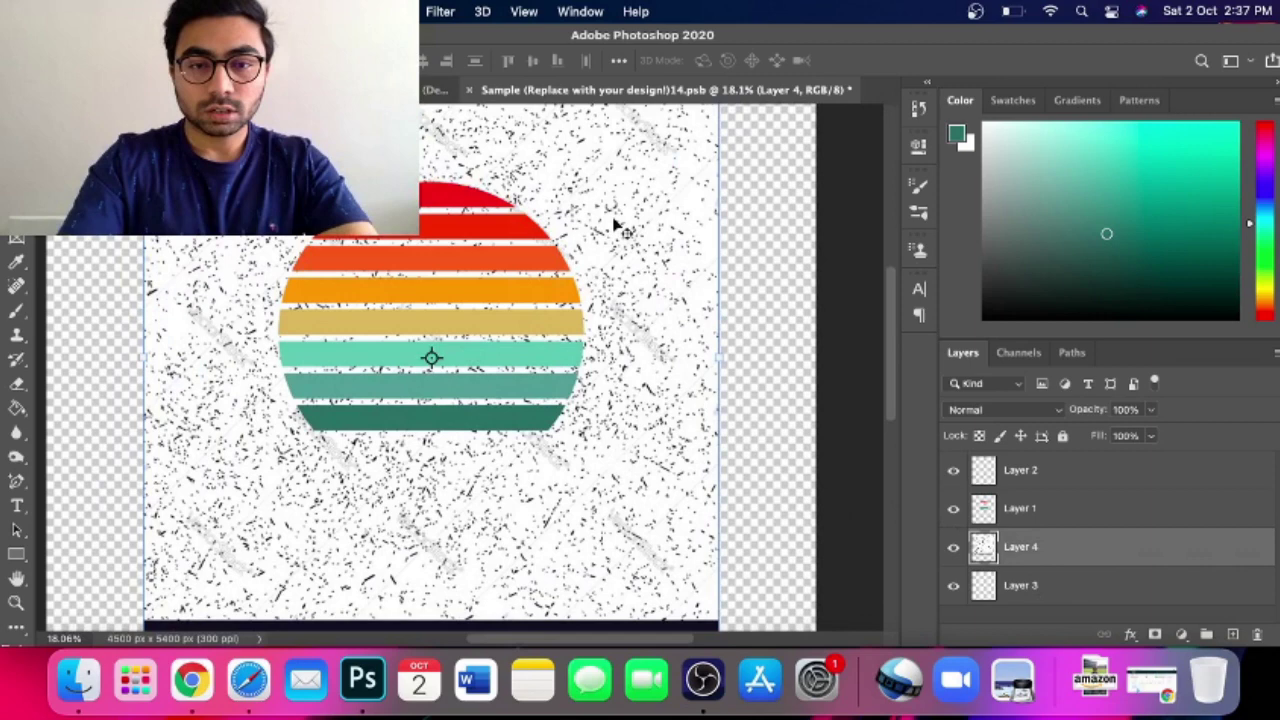
Quick-select the sunset stripes on Layer 1 and invert the selection
left_click(1090, 510)
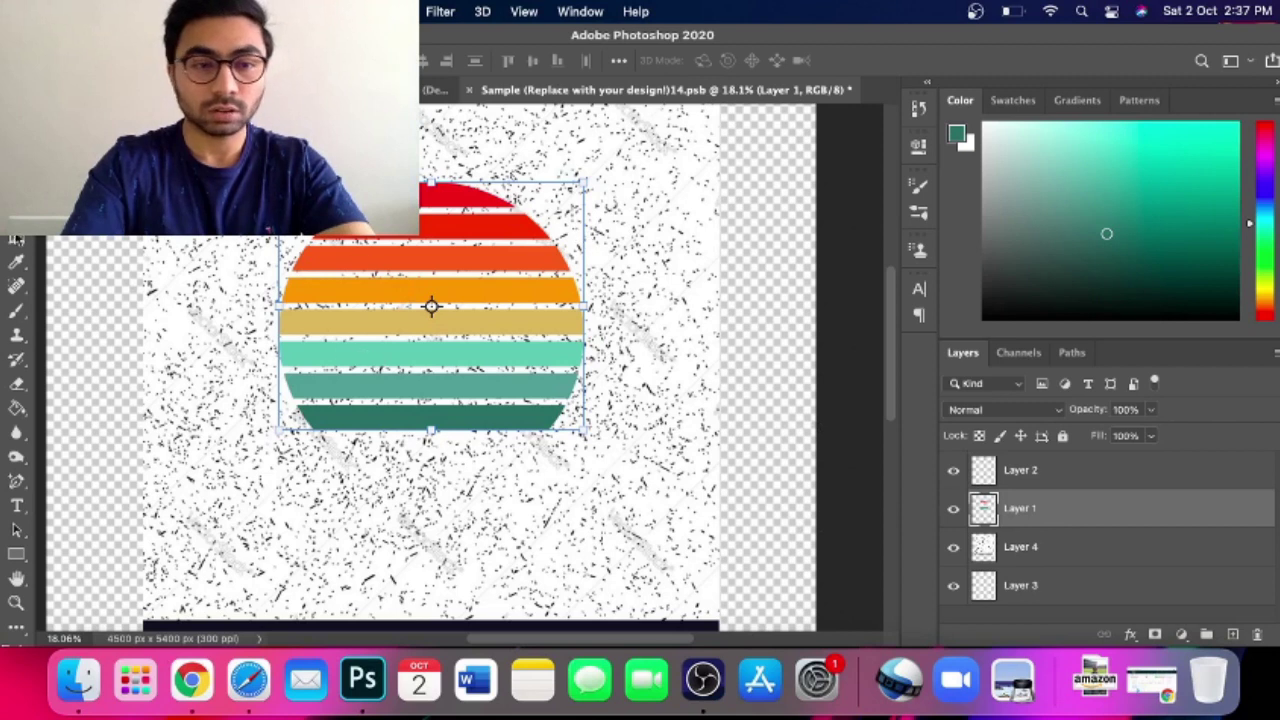
key("w")
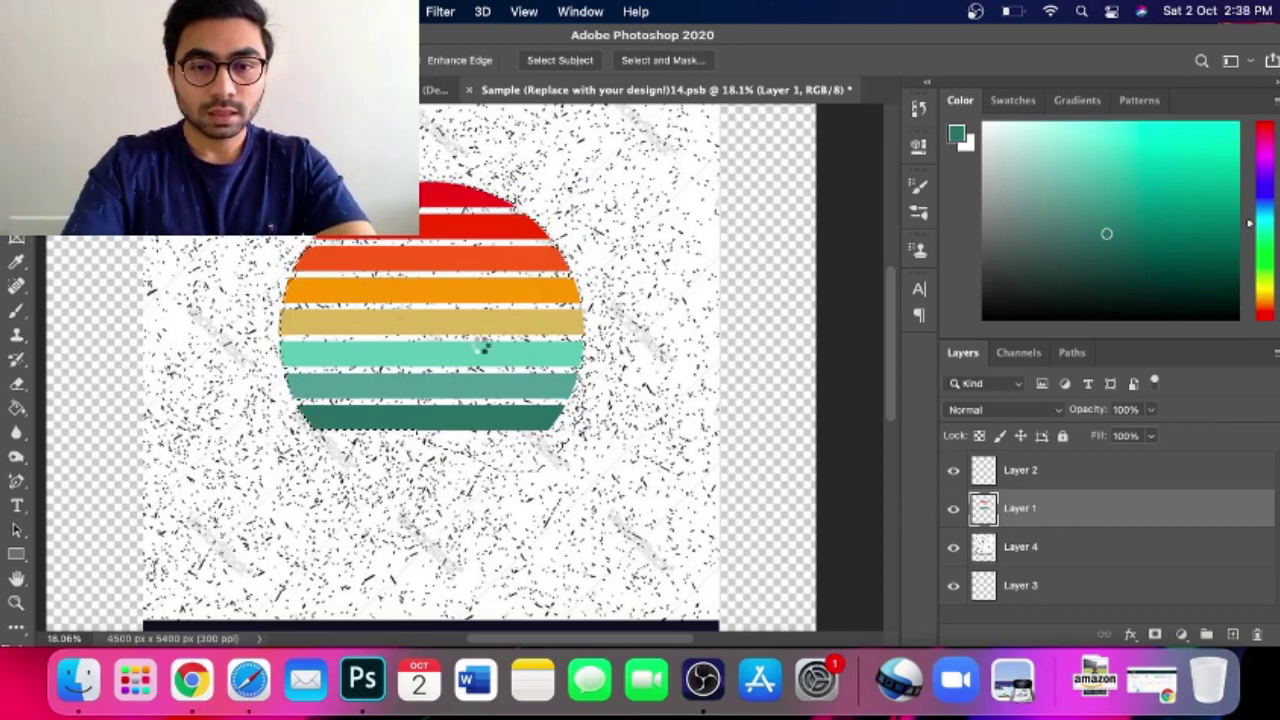
left_click(545, 378)
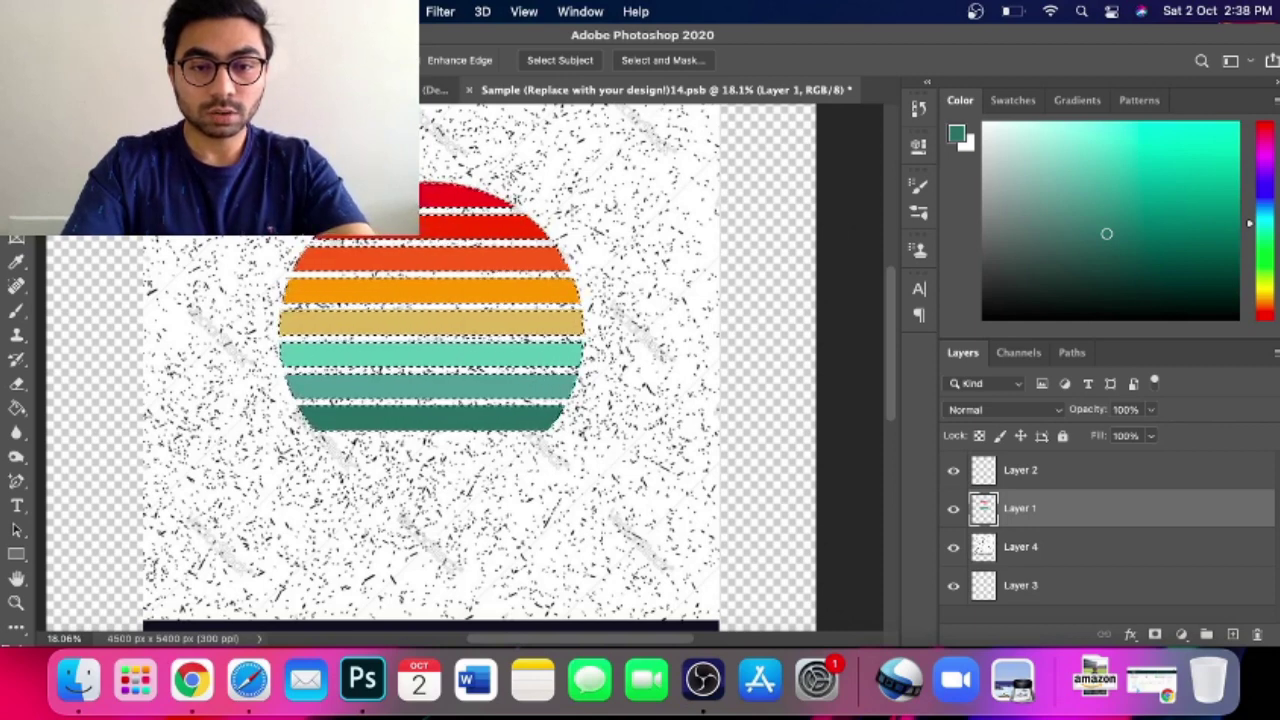
right_click(477, 243)
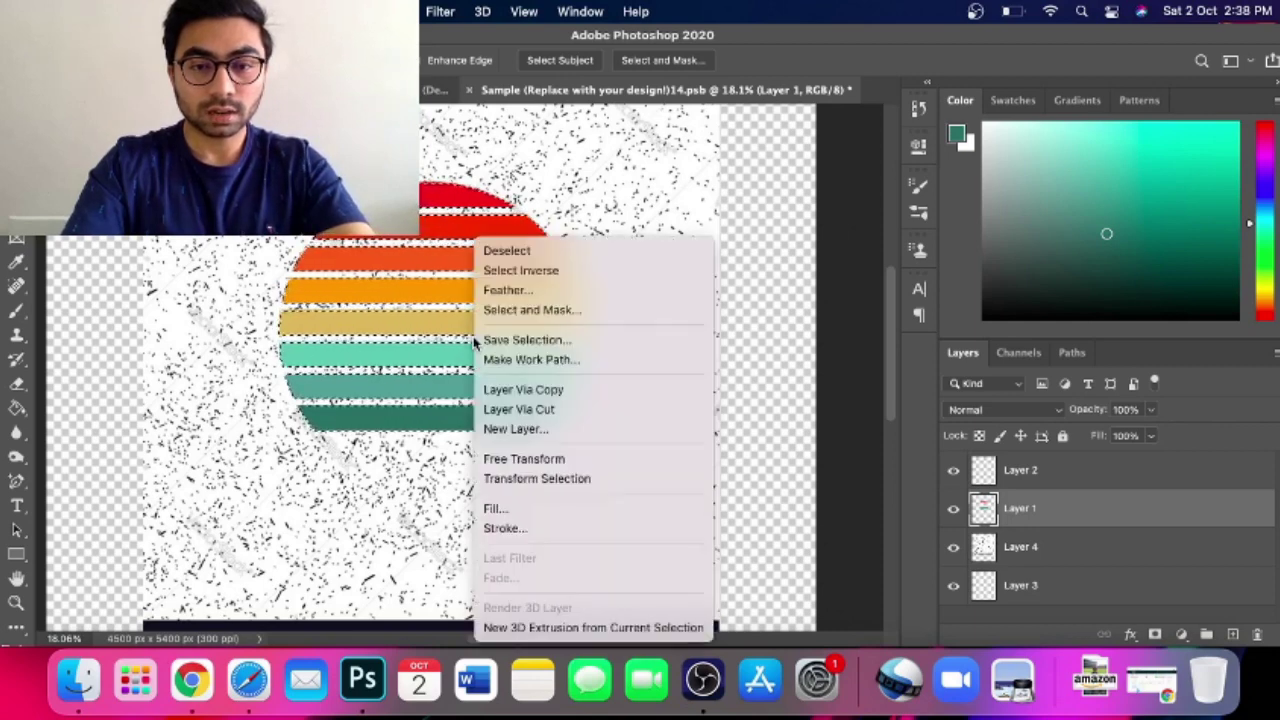
left_click(576, 283)
Delete the Layer 4 texture outside the sun shape, then deselect
scroll(576, 300, "down", 2)
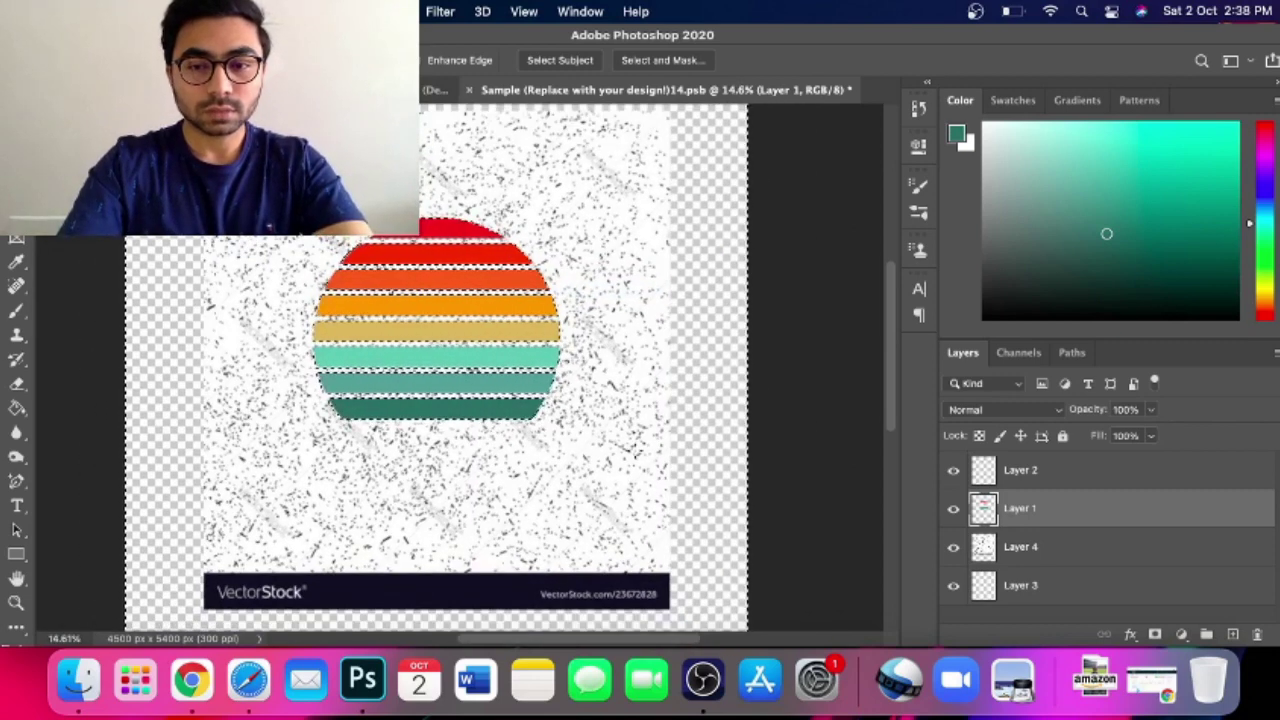
left_click(1002, 547)
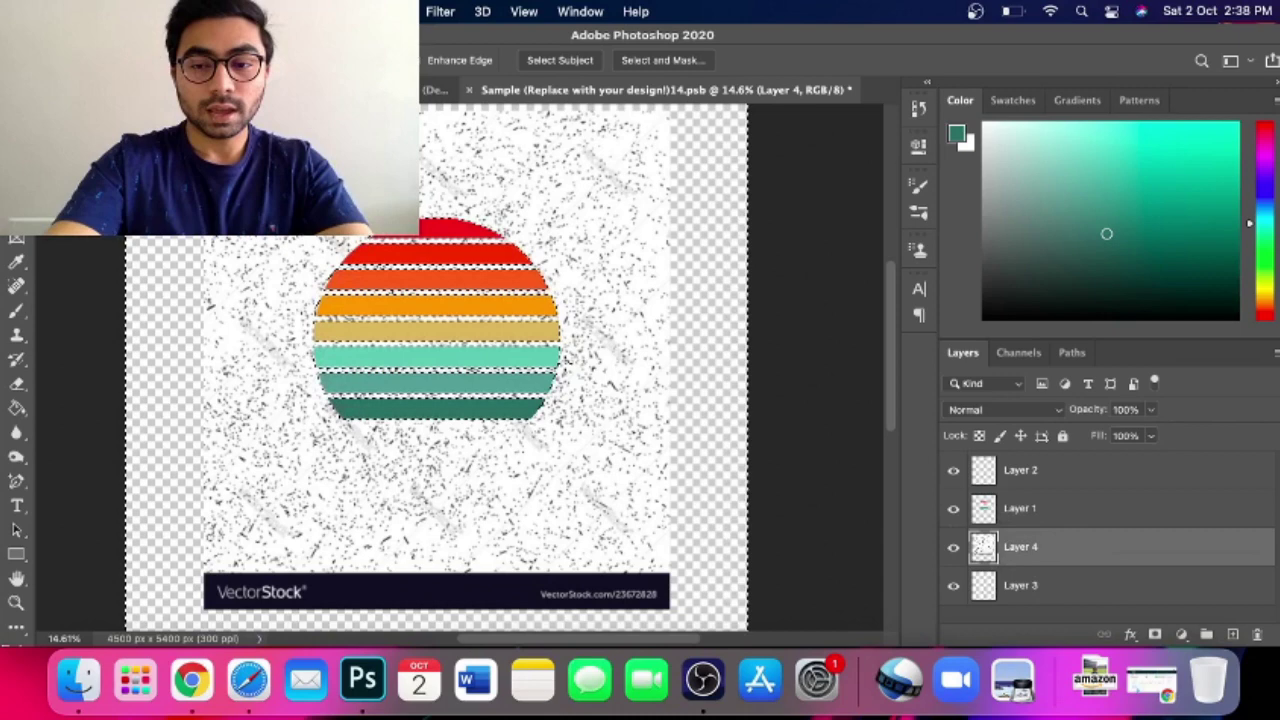
key("Delete")
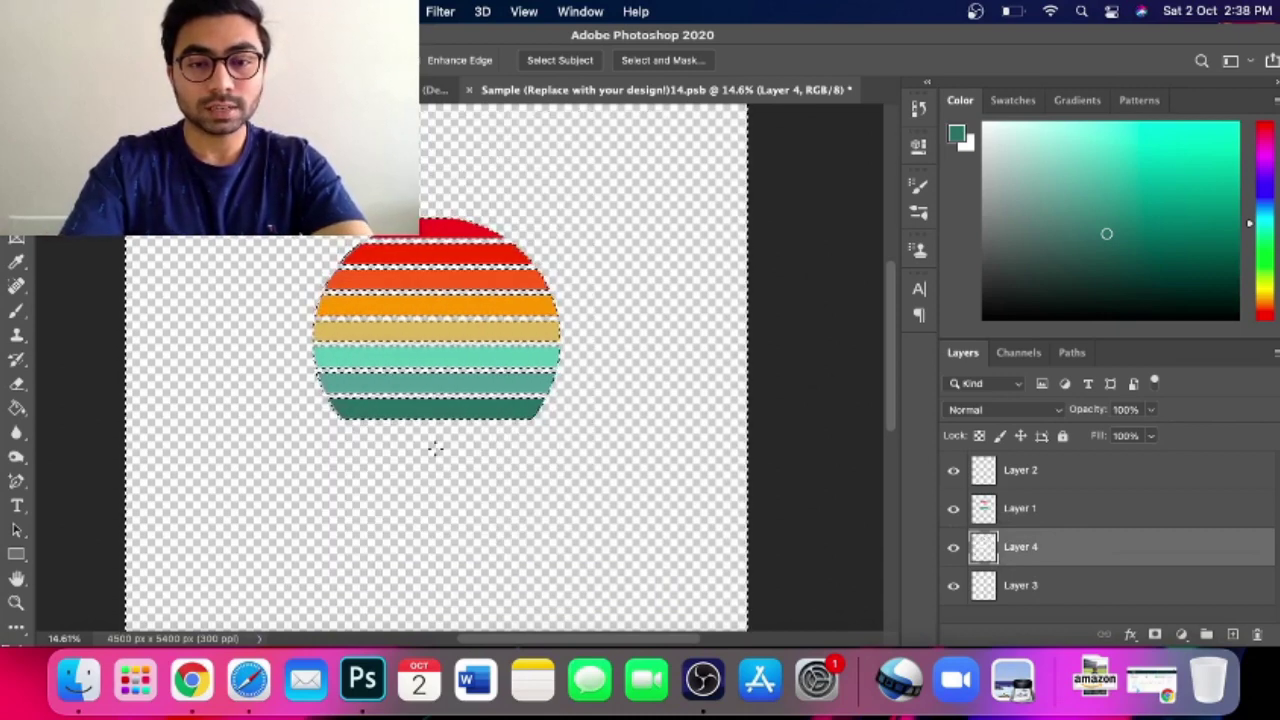
scroll(435, 449, "down", 2)
right_click(455, 393)
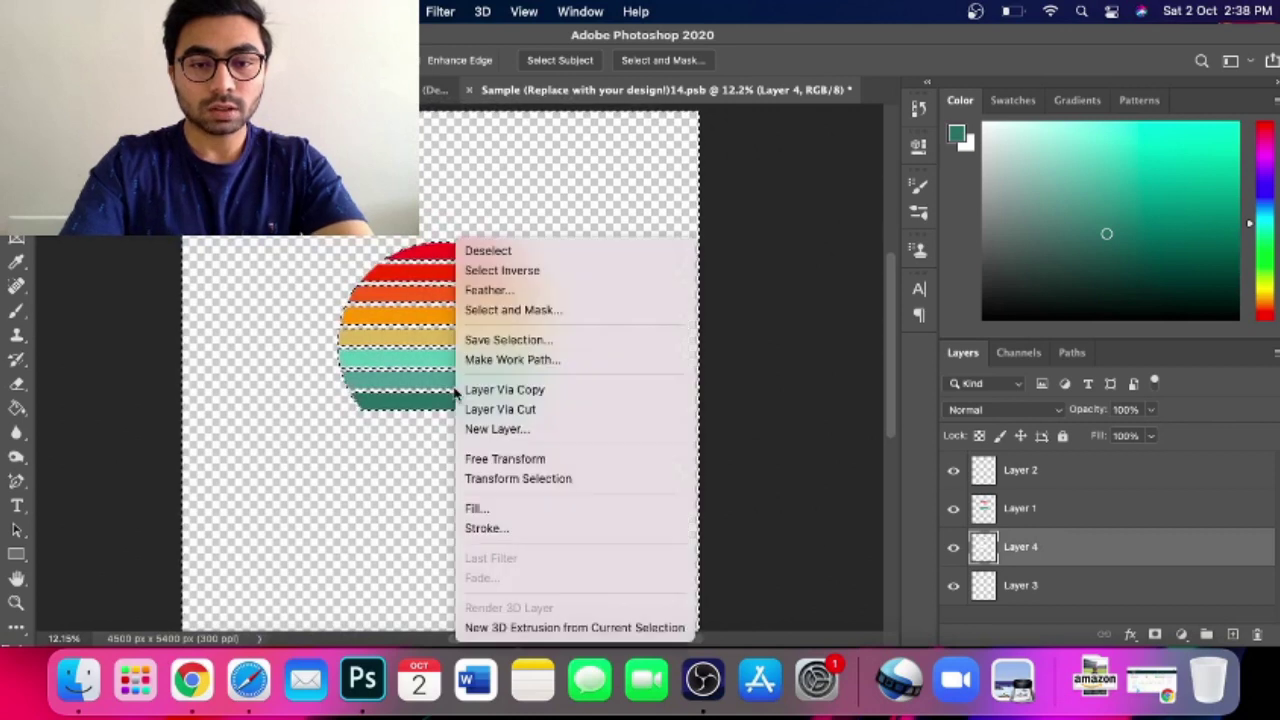
left_click(553, 251)
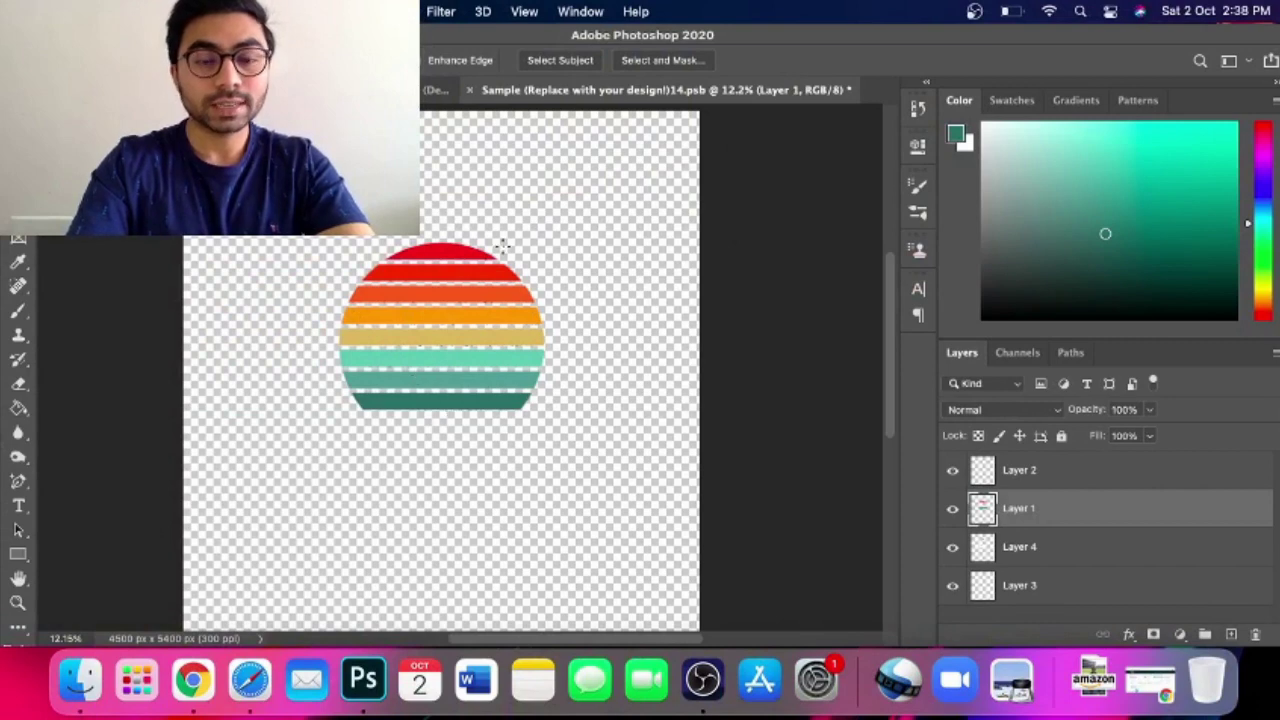
scroll(461, 379, "up", 5)
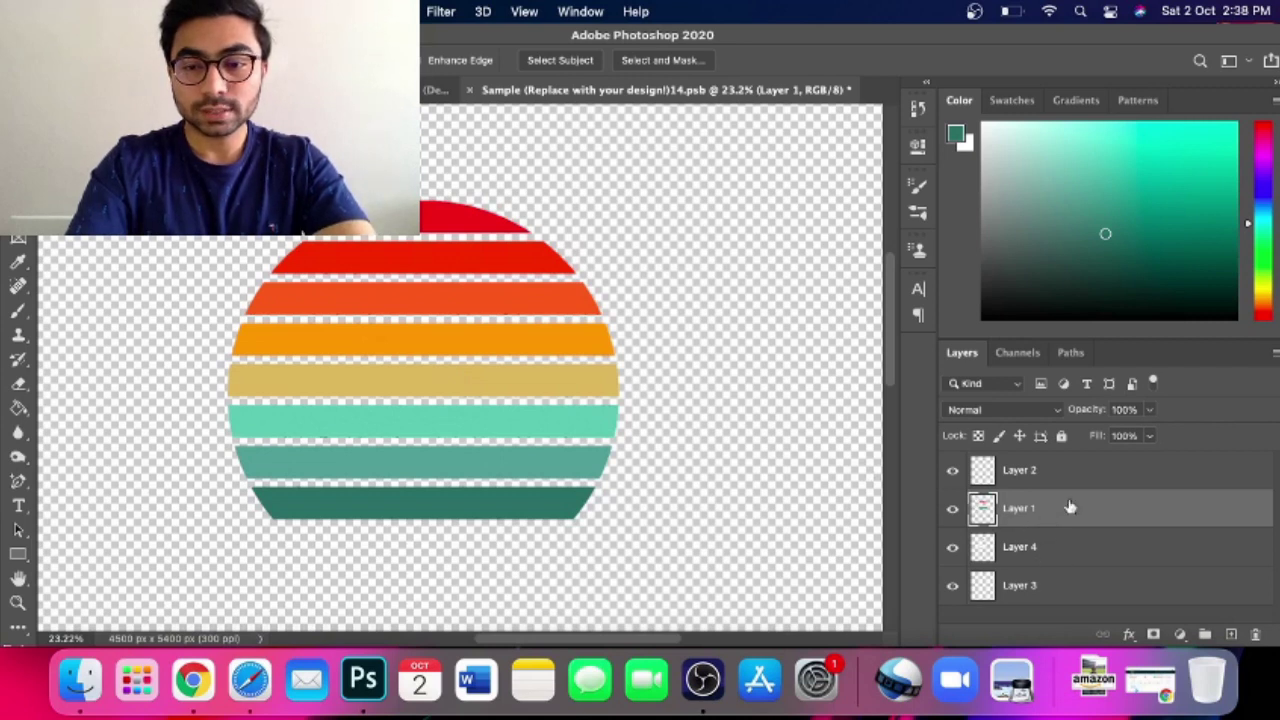
Set sunset Layer 1's blend mode to Darker Color so the grunge speckles show
left_click(1057, 412)
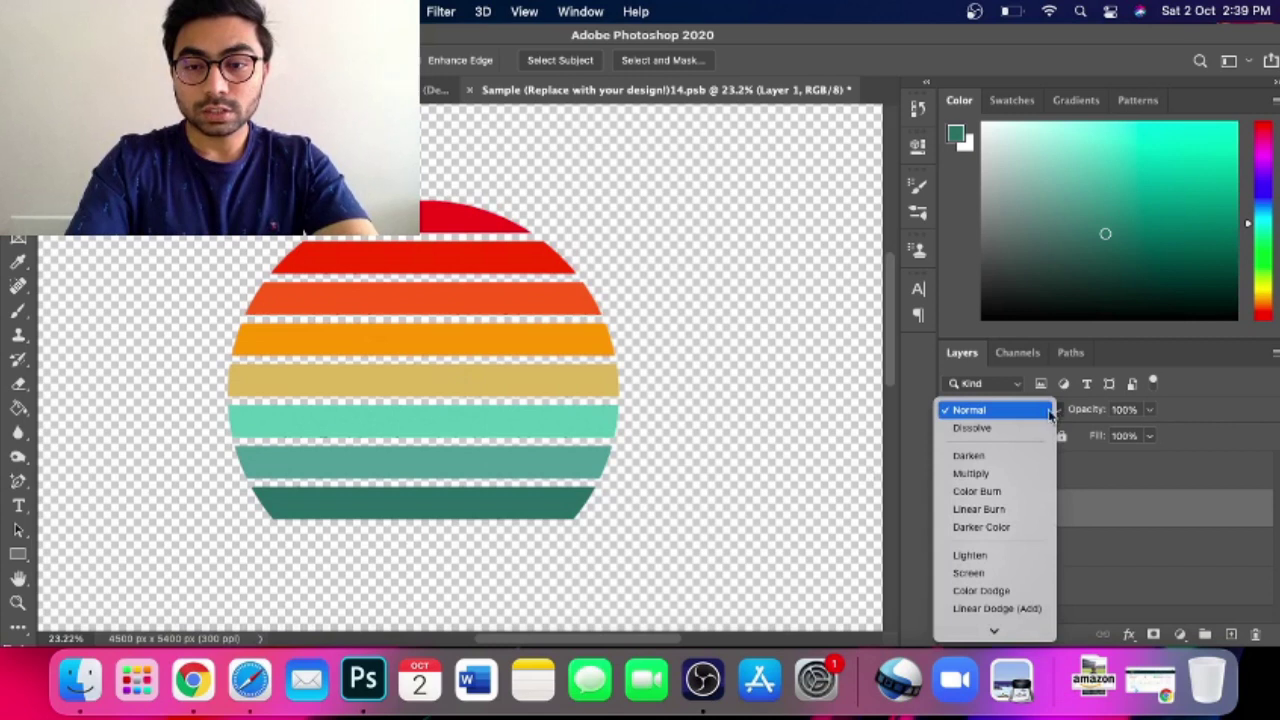
left_click(1095, 488)
left_click(1058, 414)
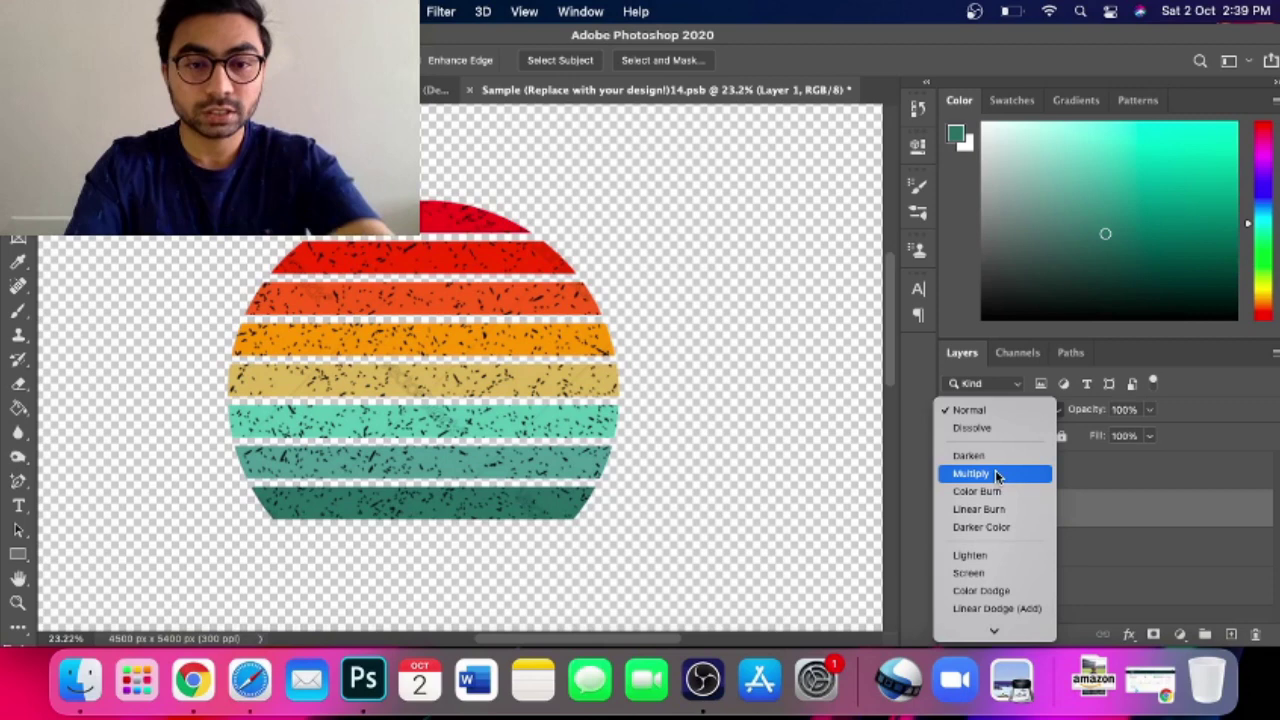
left_click(668, 374)
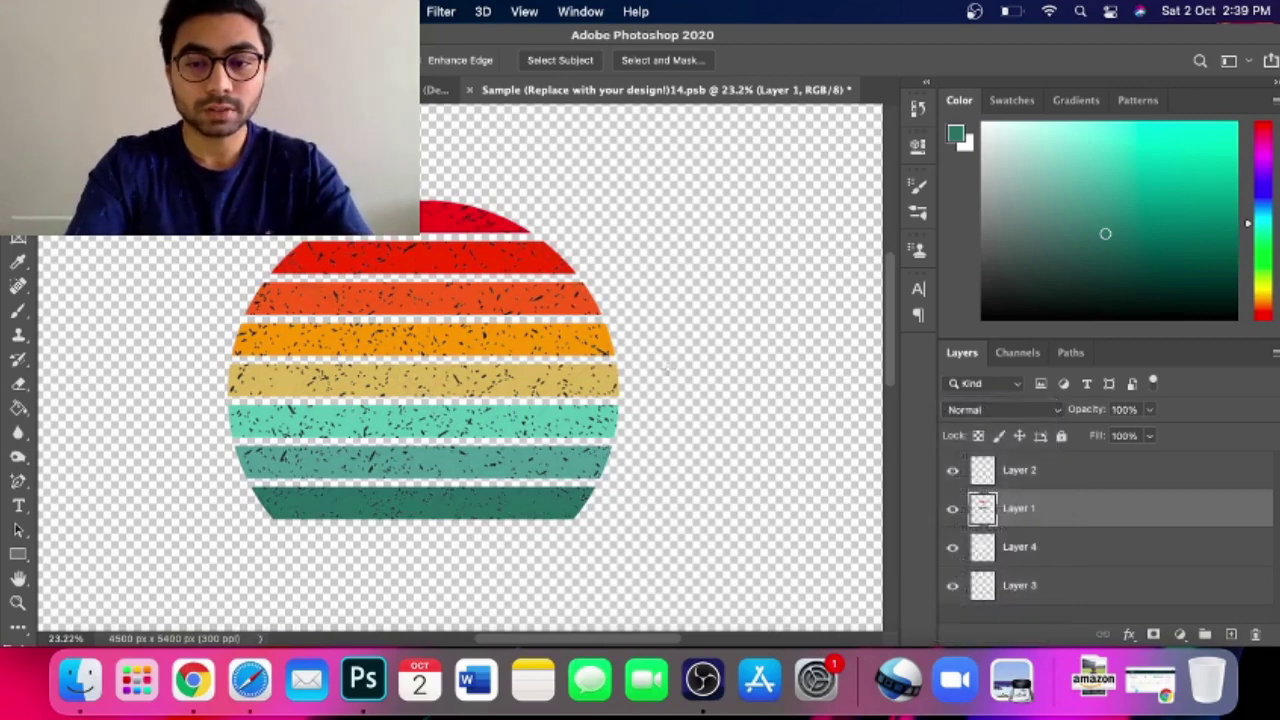
key("super+equal")
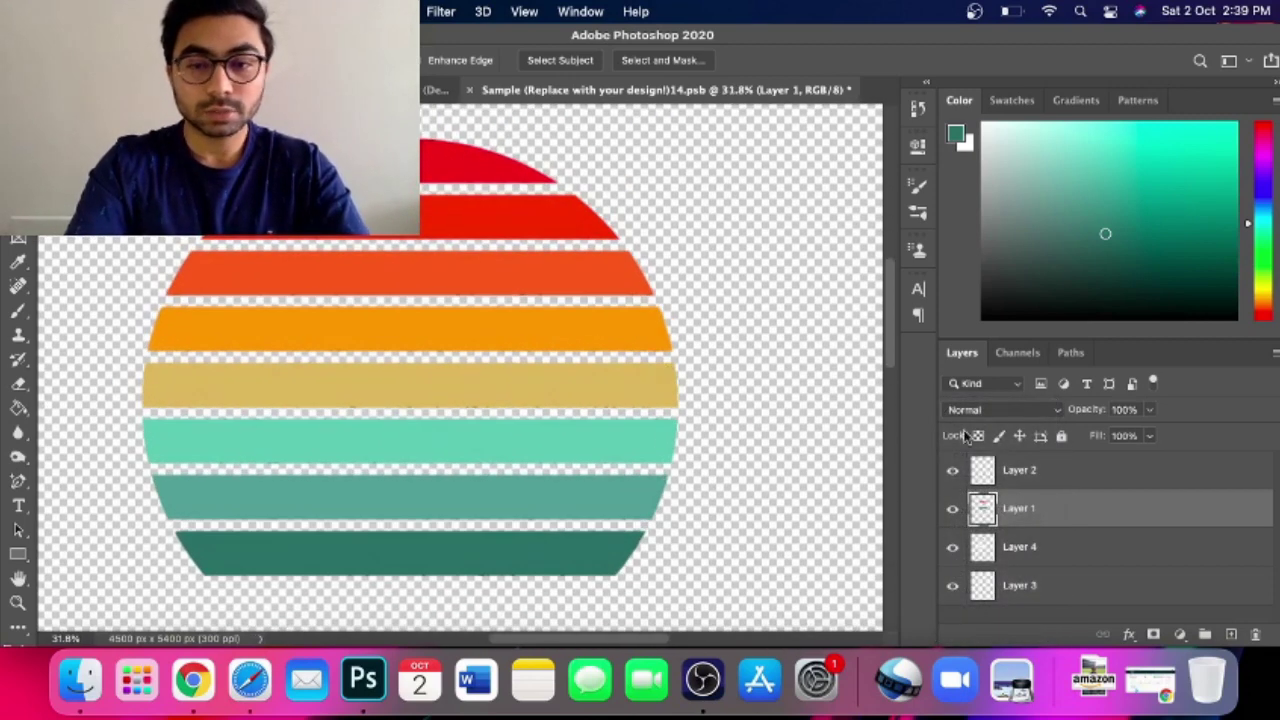
left_click(1056, 411)
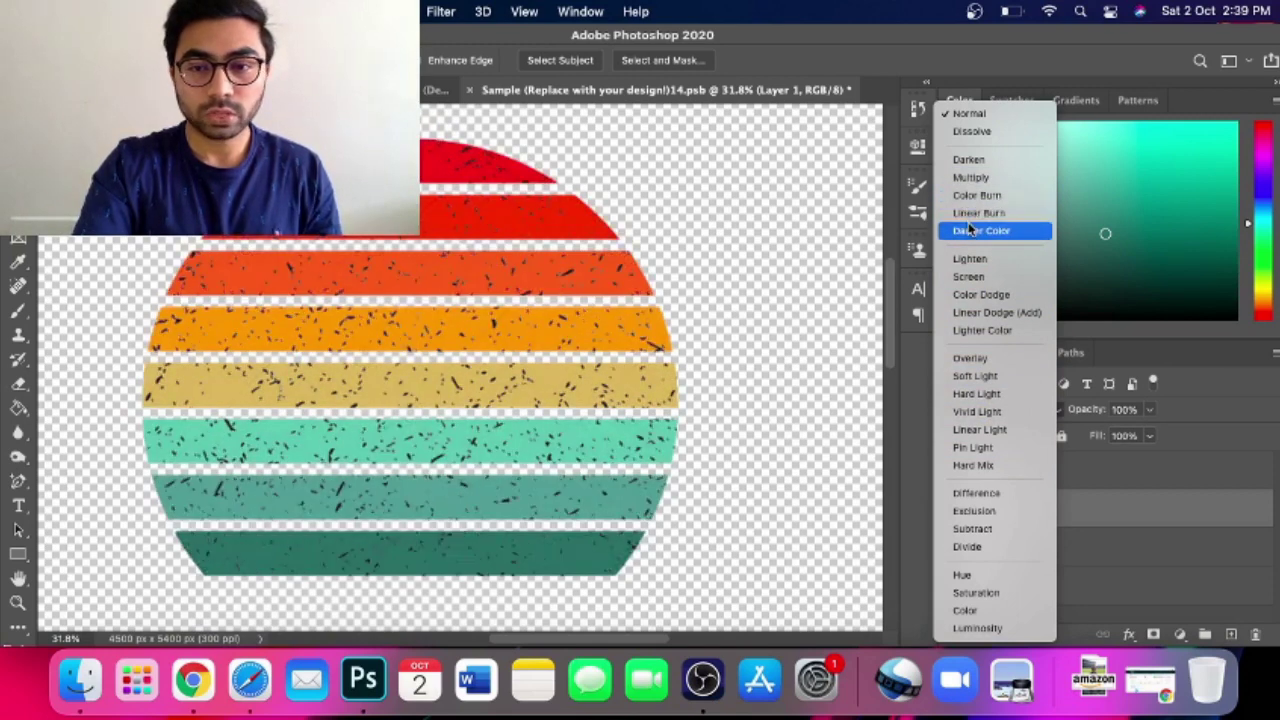
left_click(993, 233)
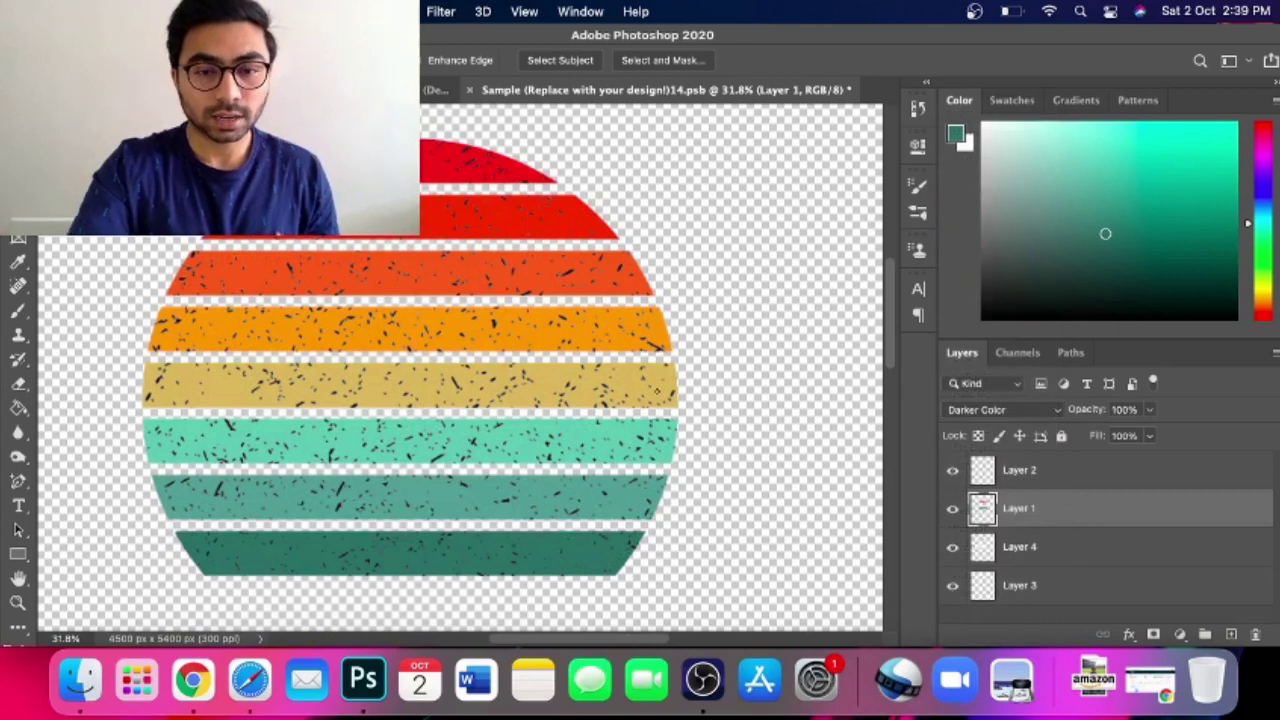
scroll(460, 316, "down", 2)
scroll(518, 366, "down", 1)
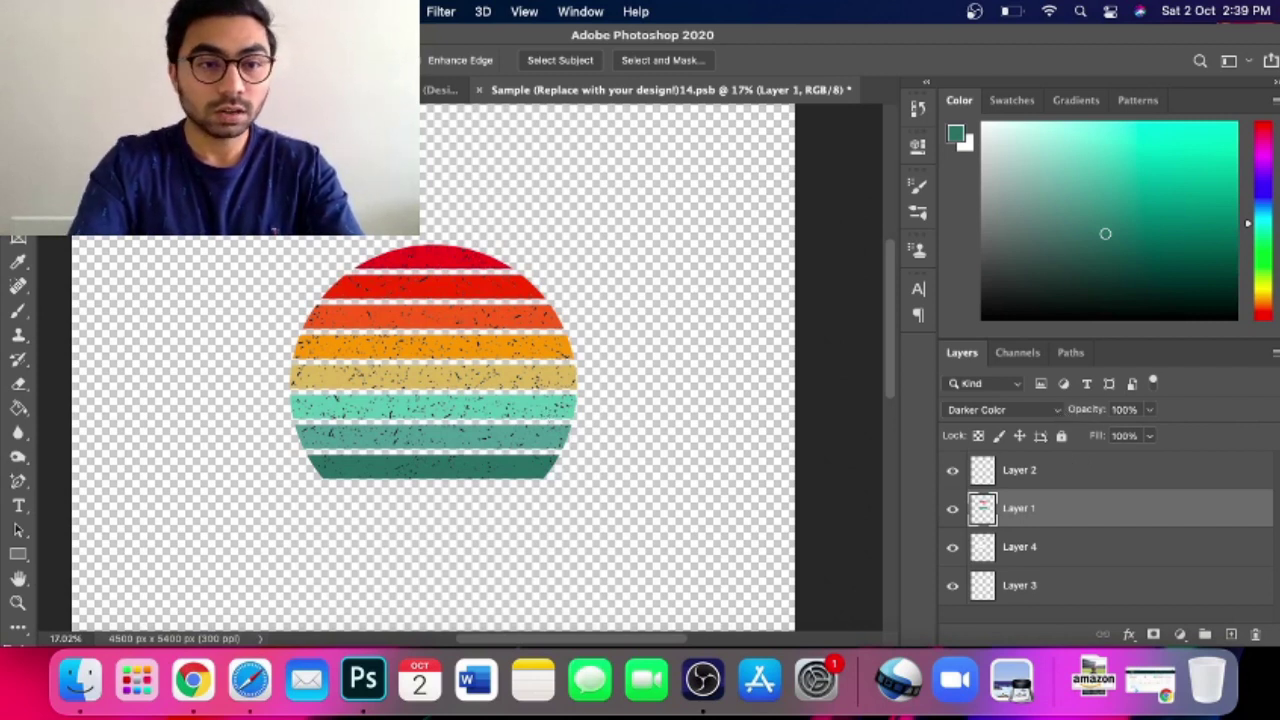
With the Move tool, select both Layer 4 and Layer 1
key("v")
left_click(1057, 566)
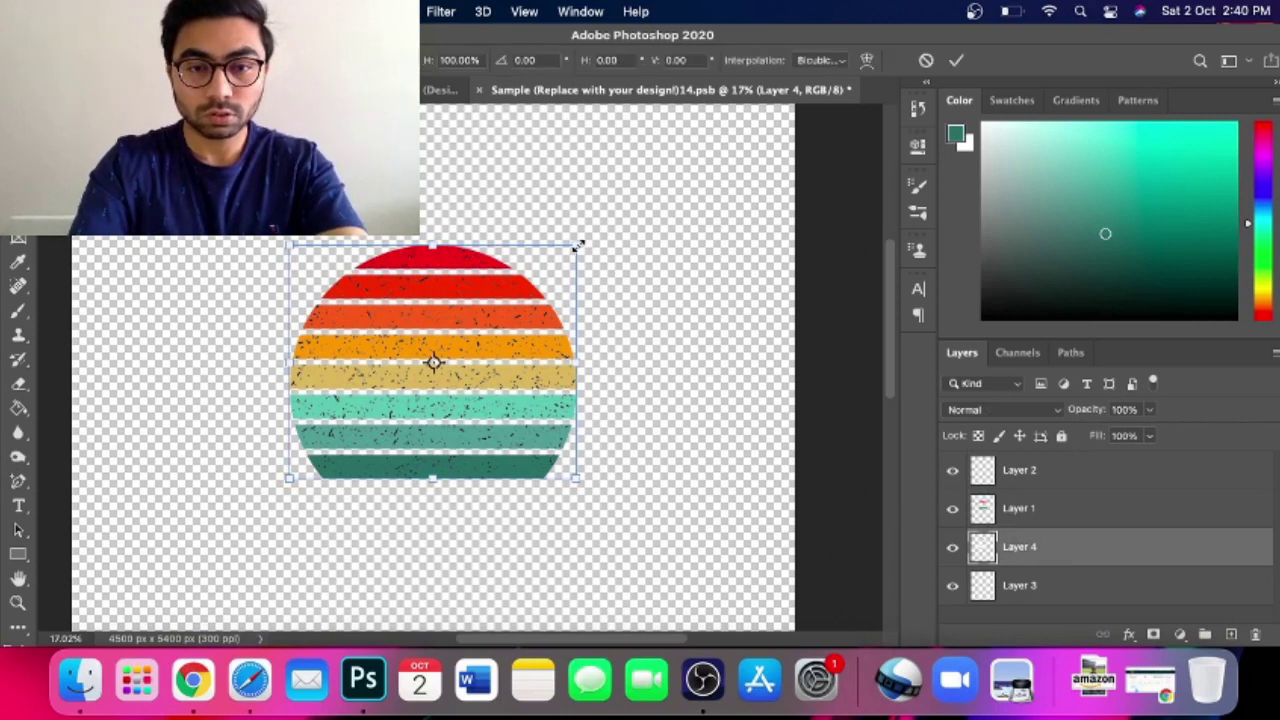
left_click(1040, 510, "shift")
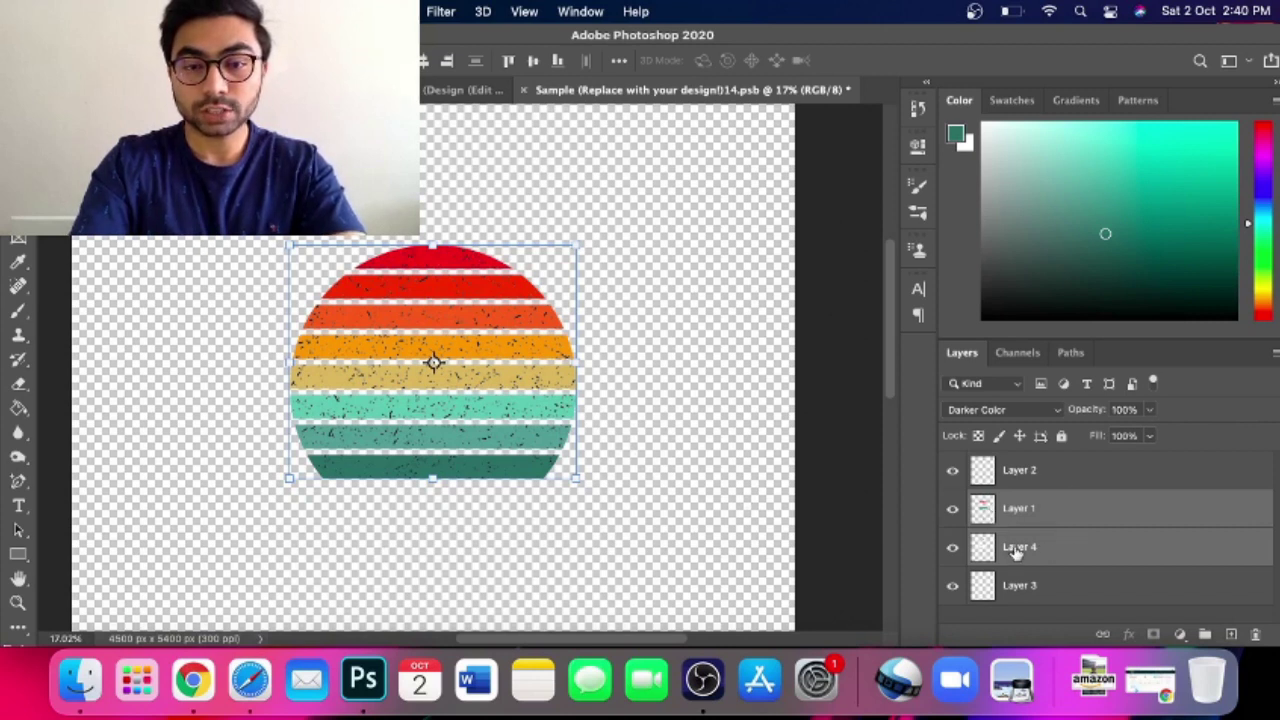
right_click(1091, 535)
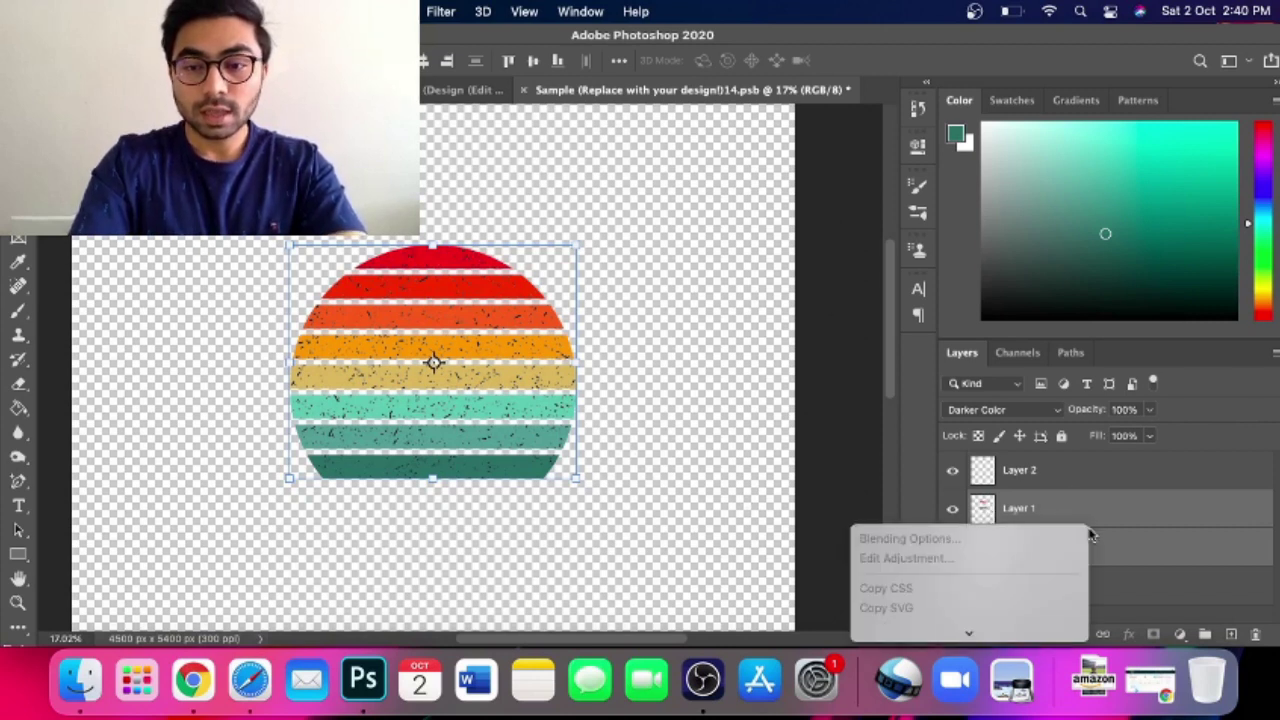
key("Escape")
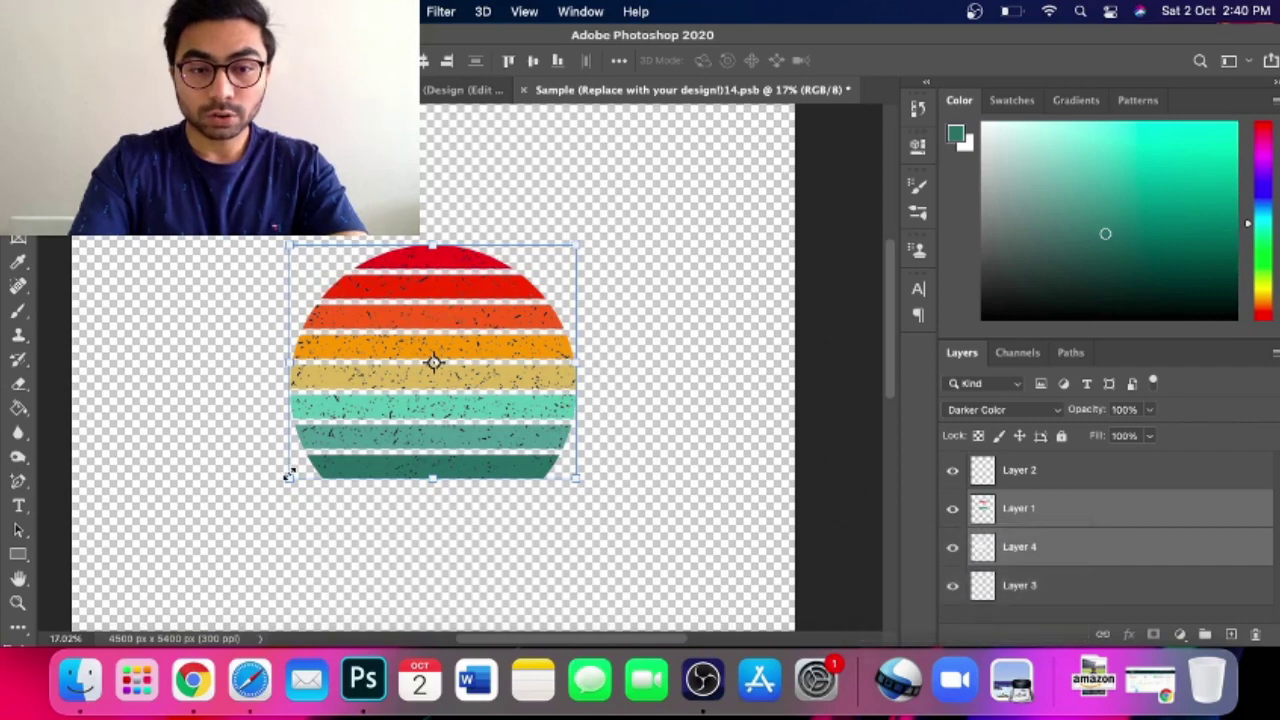
Scale the sun and texture up to about 216% and centre them on the canvas
scroll(287, 472, "down", 3)
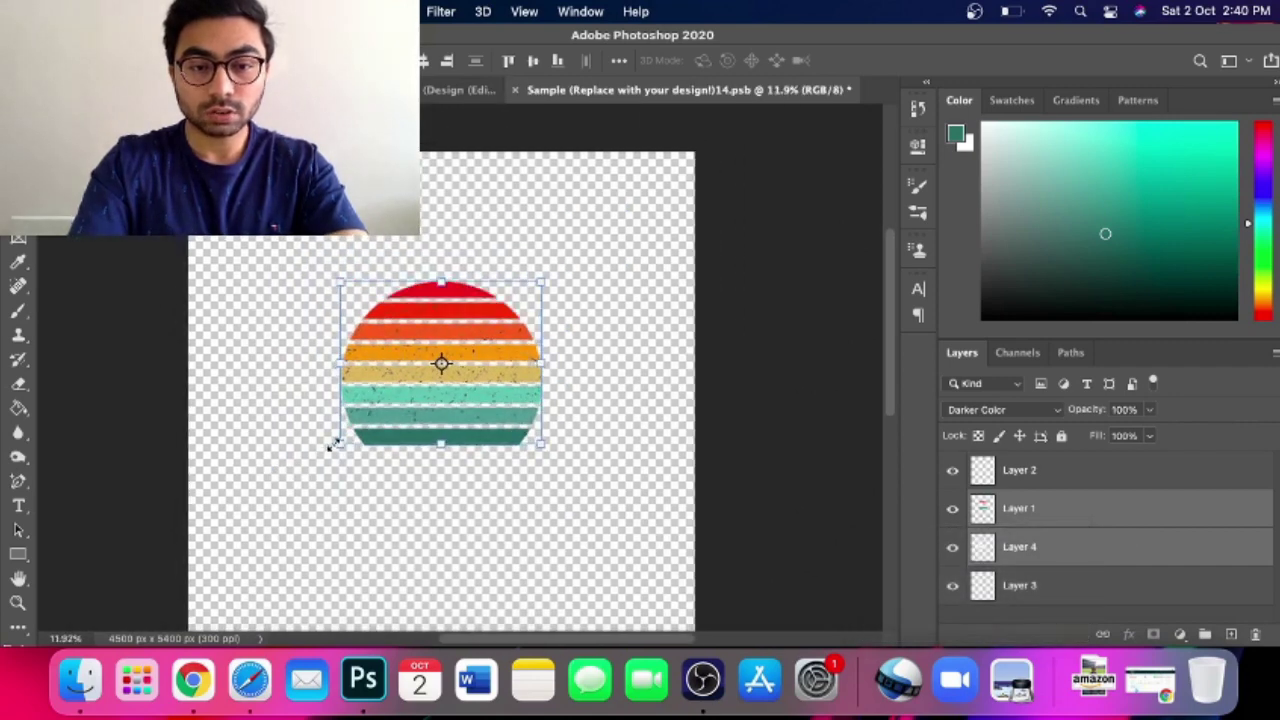
left_click_drag(335, 444, 196, 592)
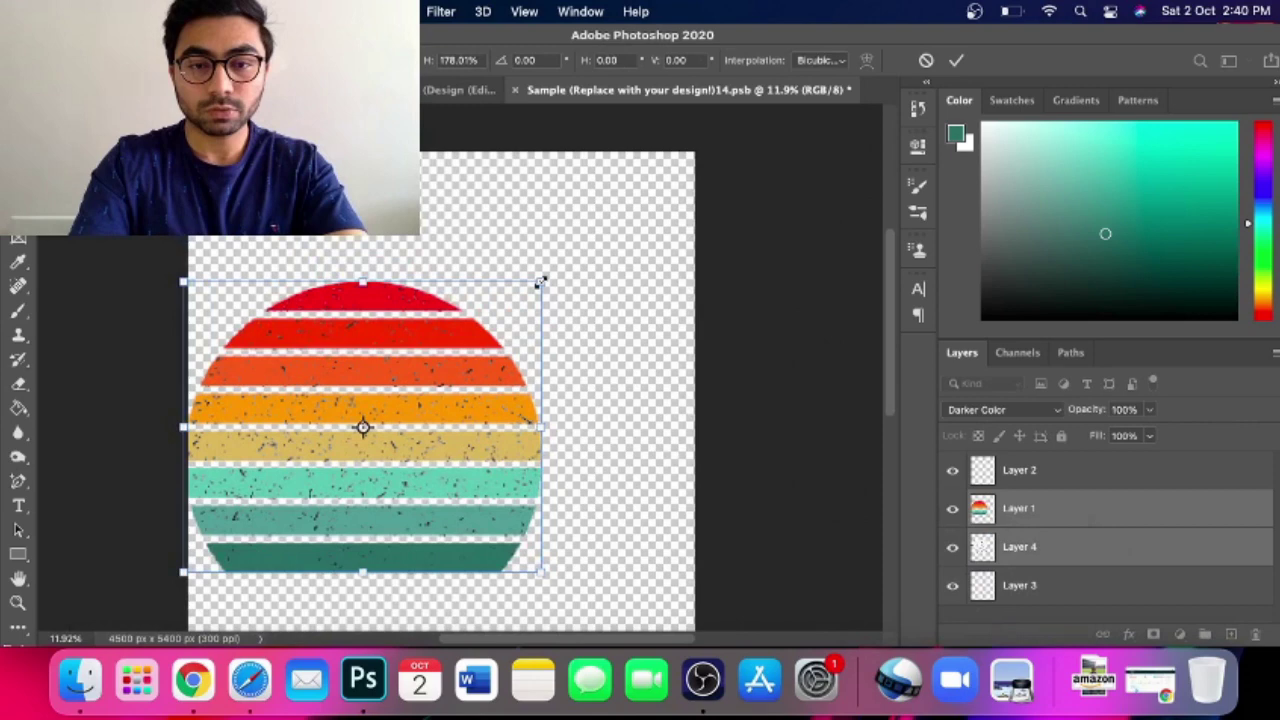
left_click_drag(540, 283, 615, 221)
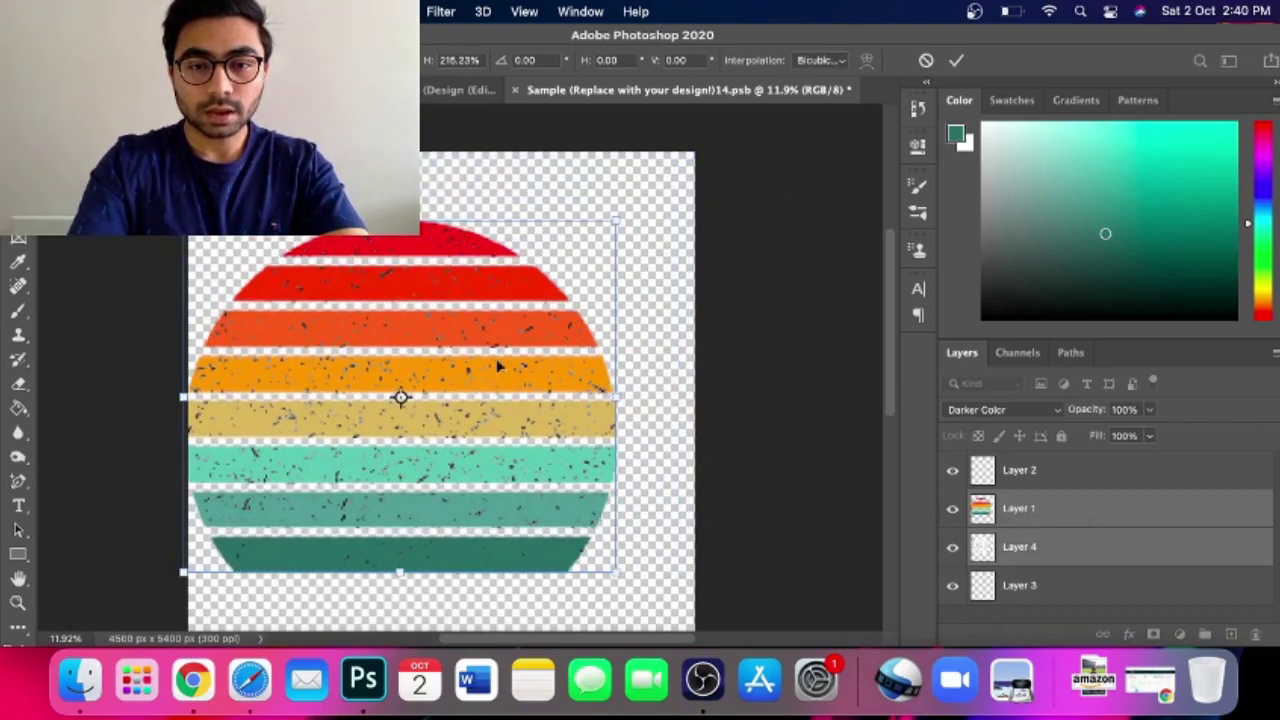
left_click_drag(498, 367, 532, 356)
scroll(532, 356, "down", 2)
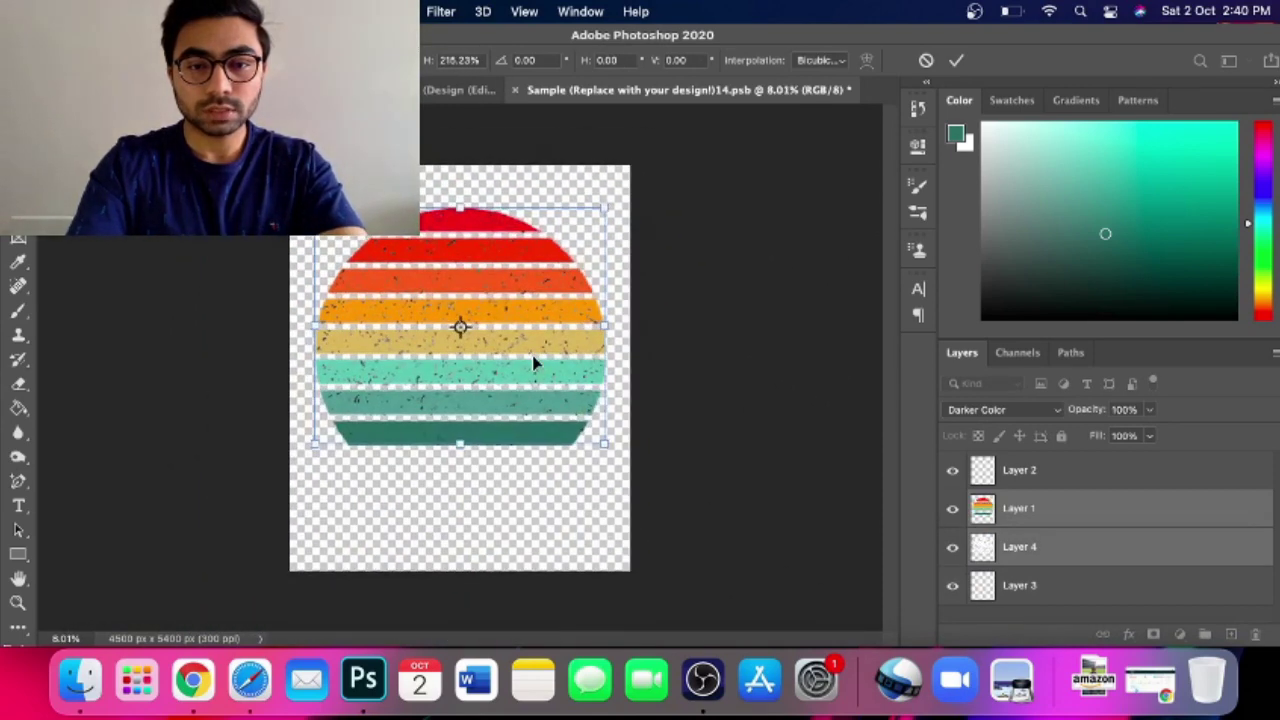
Apply the enlarged, centred sunset transform
left_click(957, 60)
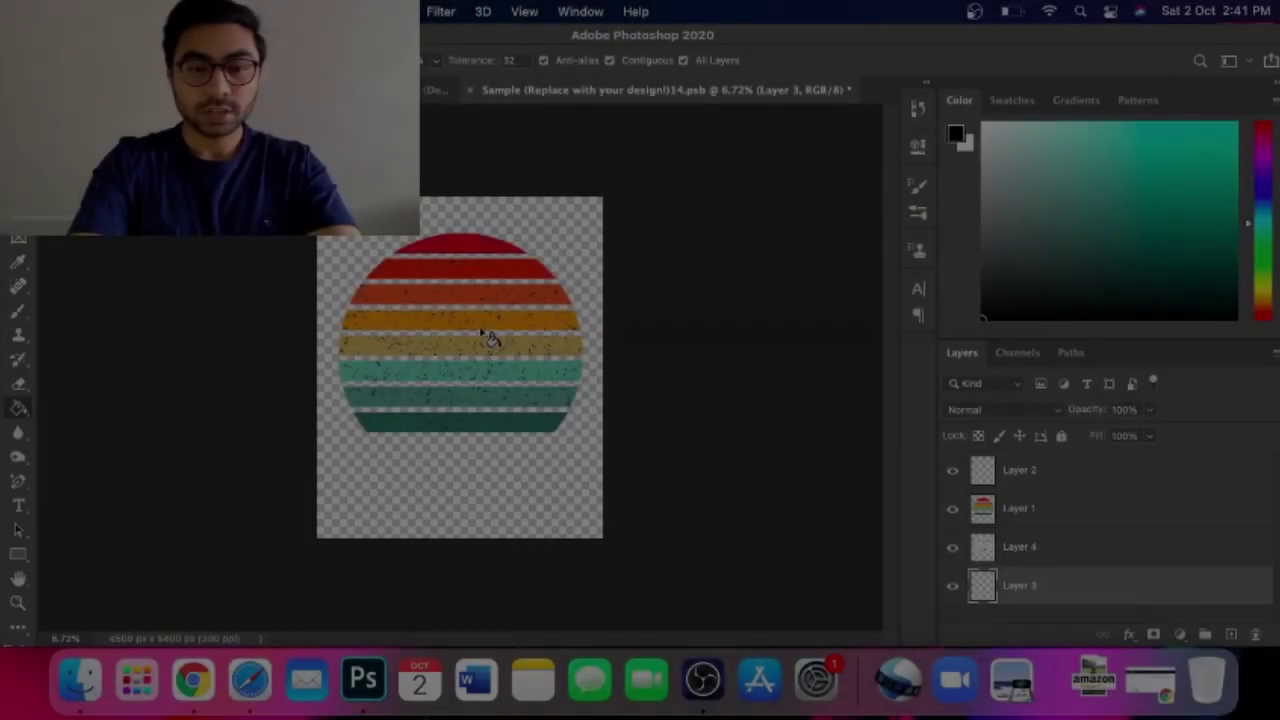
scroll(490, 338, "up", 2)
scroll(490, 338, "down", 2)
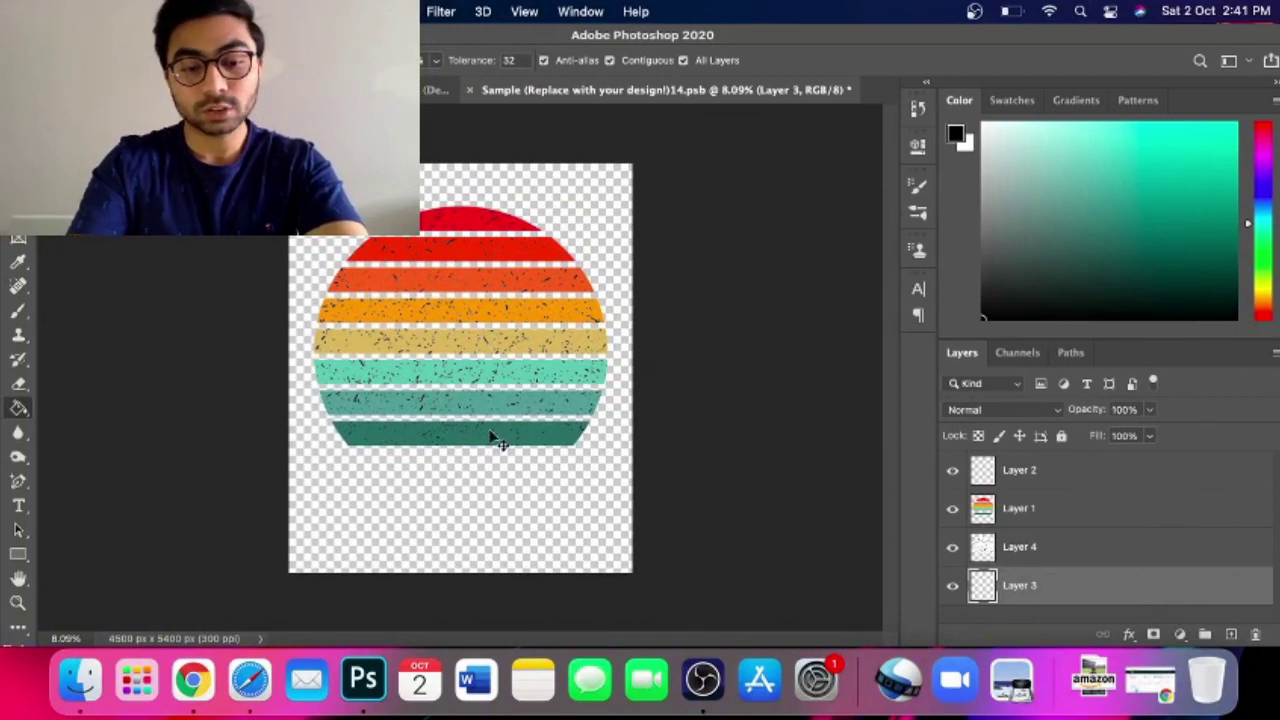
Save the design and view the updated T-shirt mockup
key("super+s")
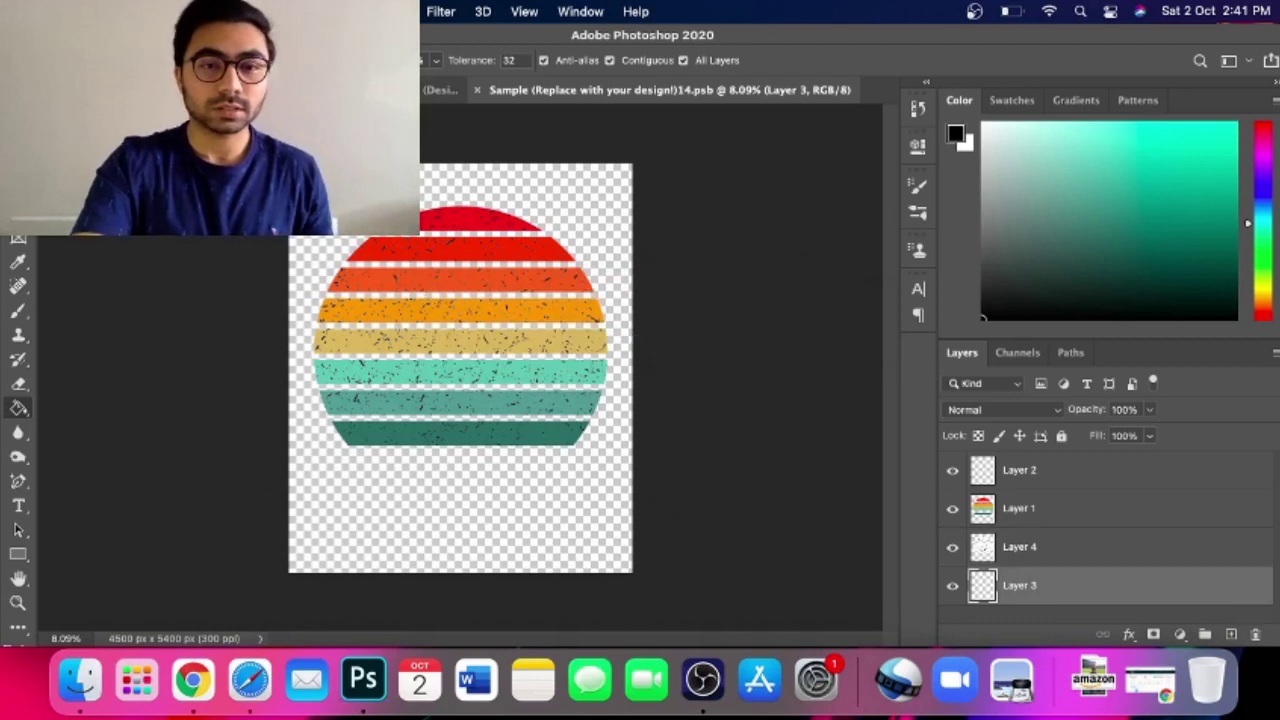
left_click(442, 90)
scroll(346, 370, "down", 2)
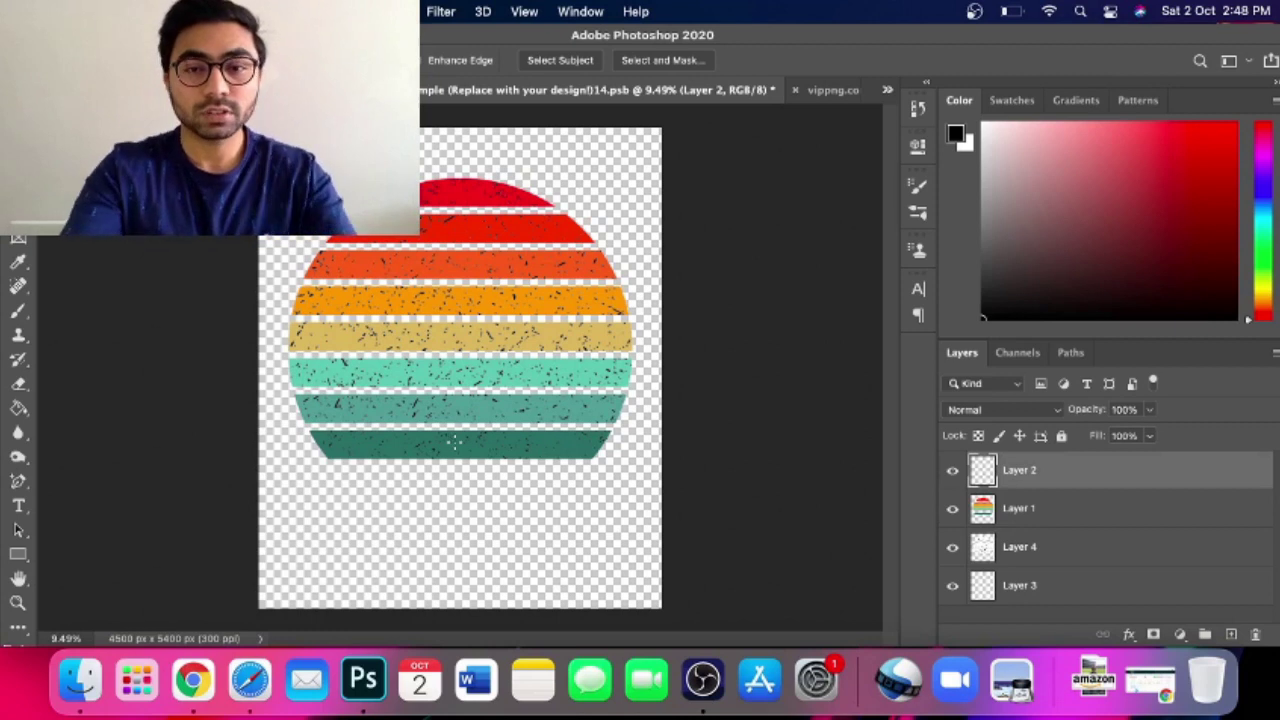
Paste the grass silhouette from the clipart into a new layer of the sunset design
left_click(822, 91)
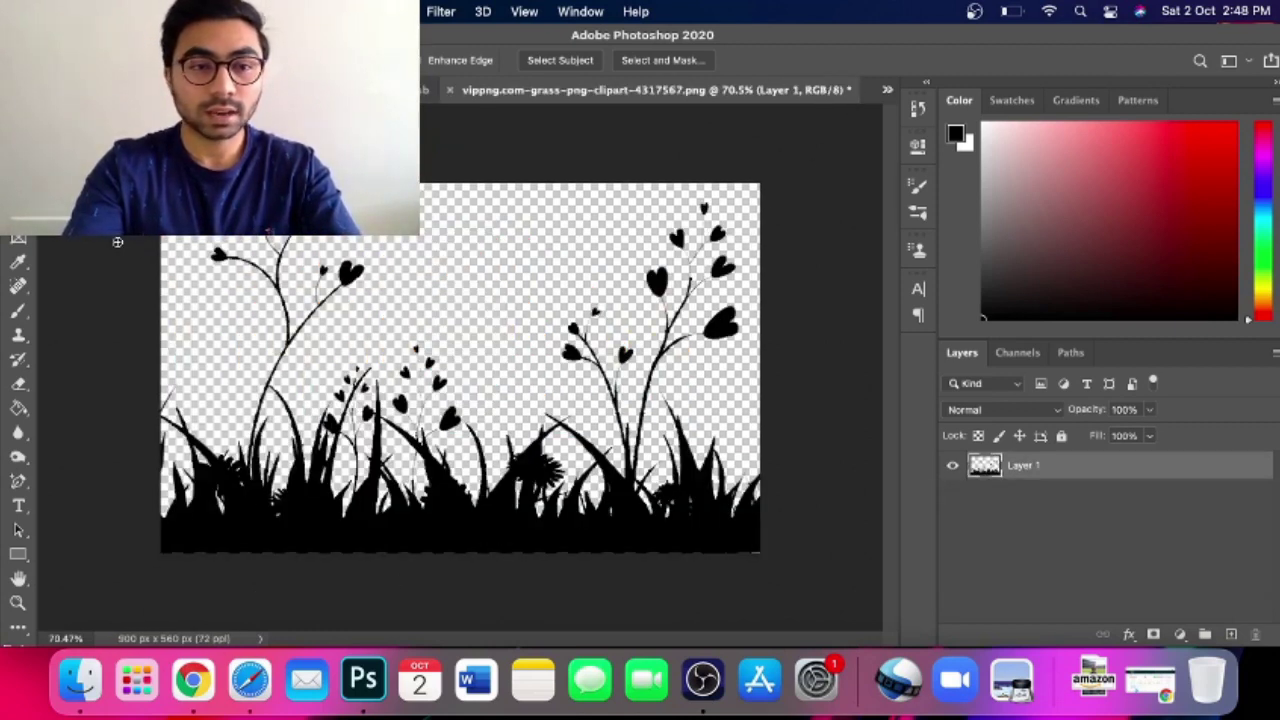
left_click(18, 118)
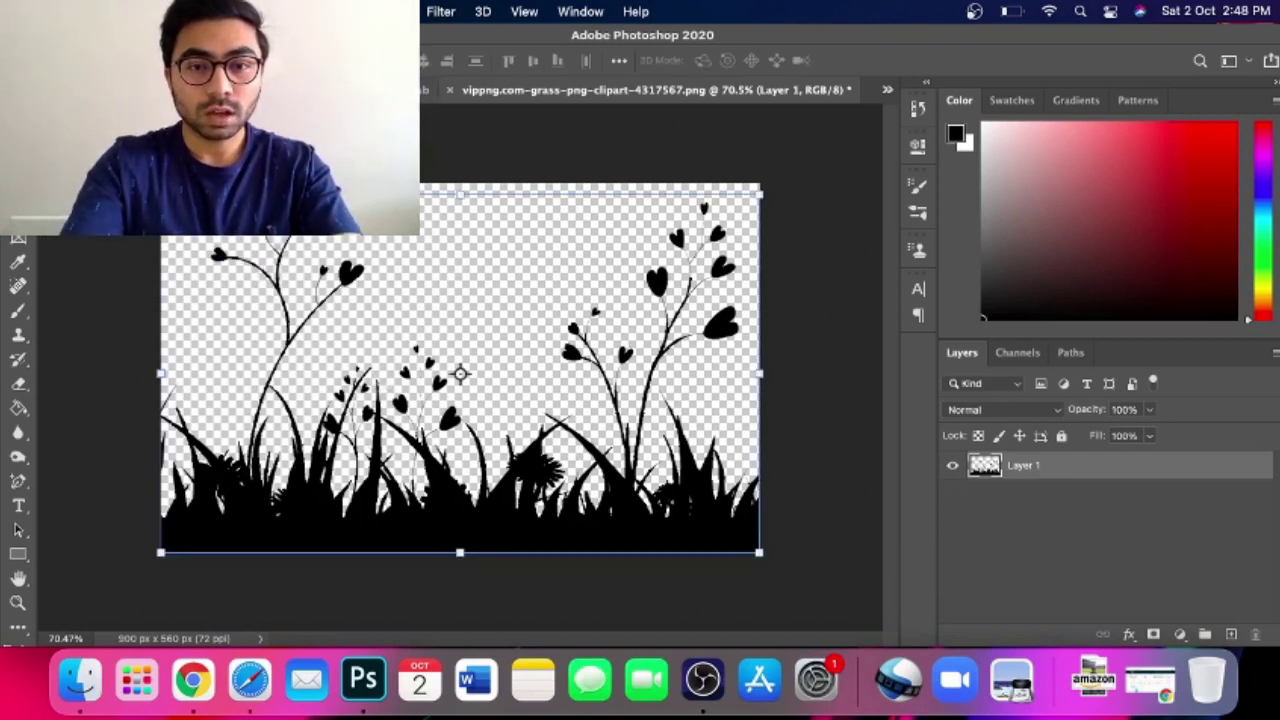
key("ctrl+Tab")
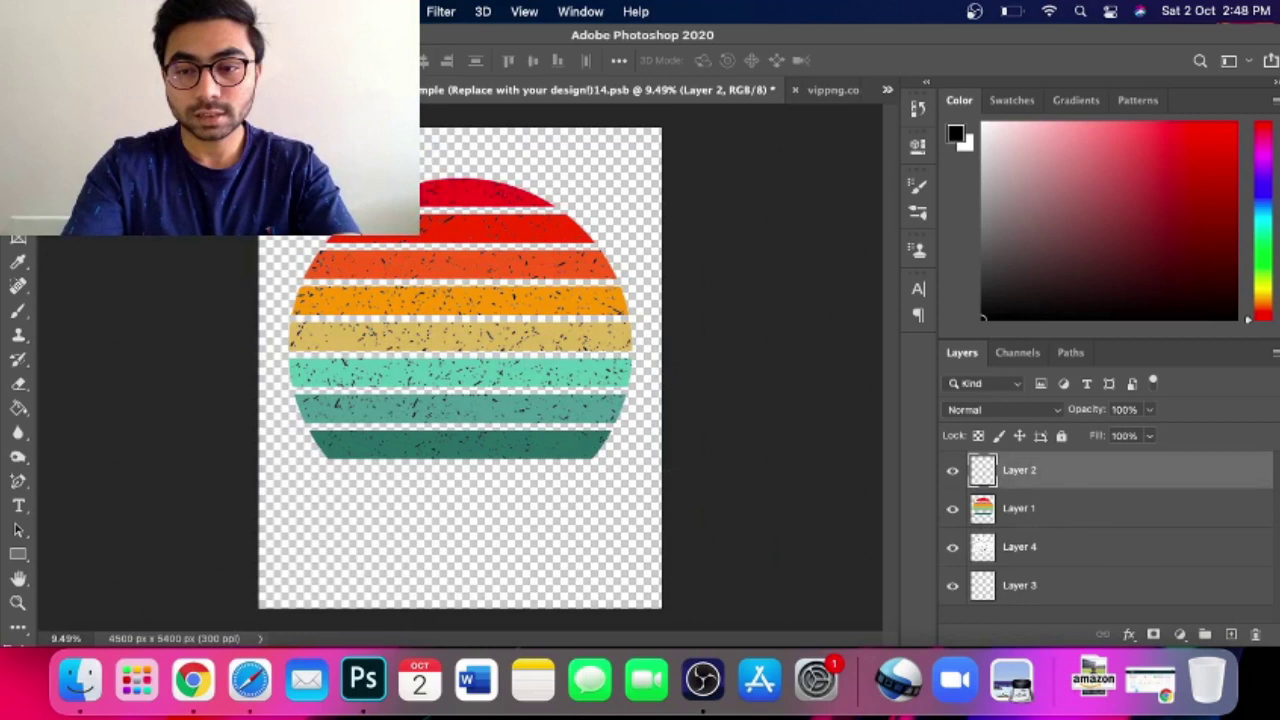
left_click(1231, 634)
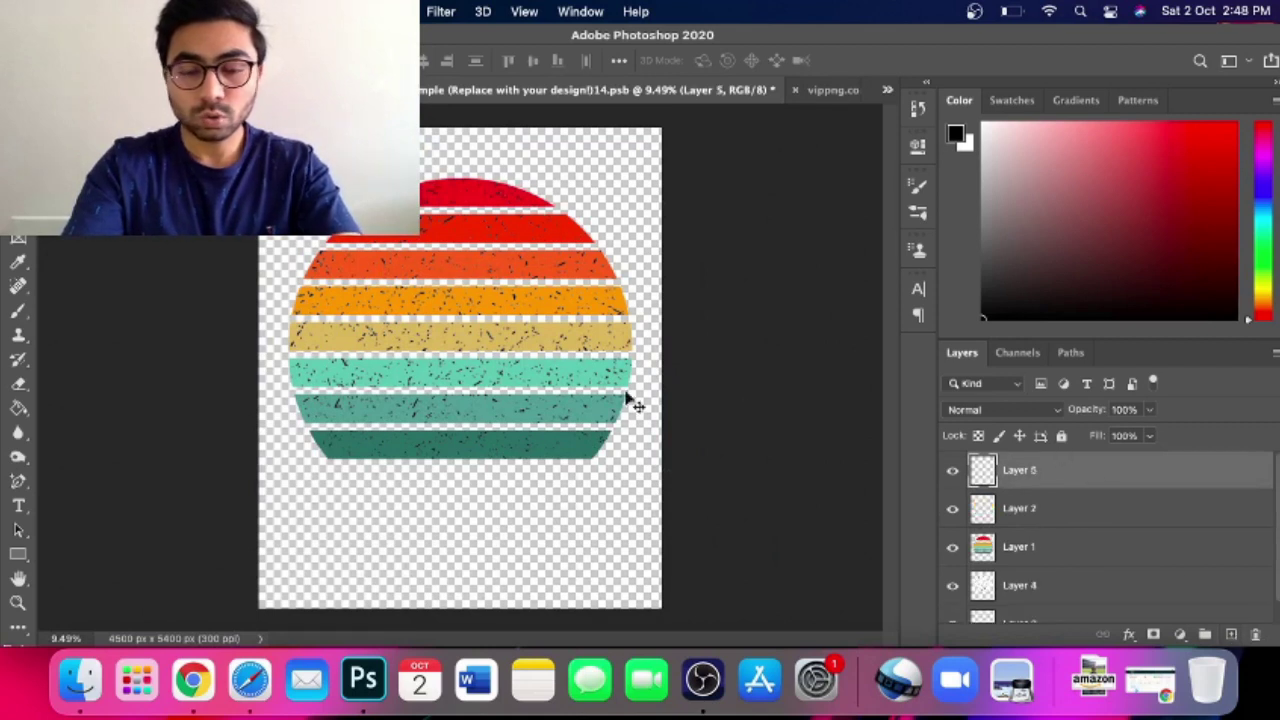
key("ctrl+v")
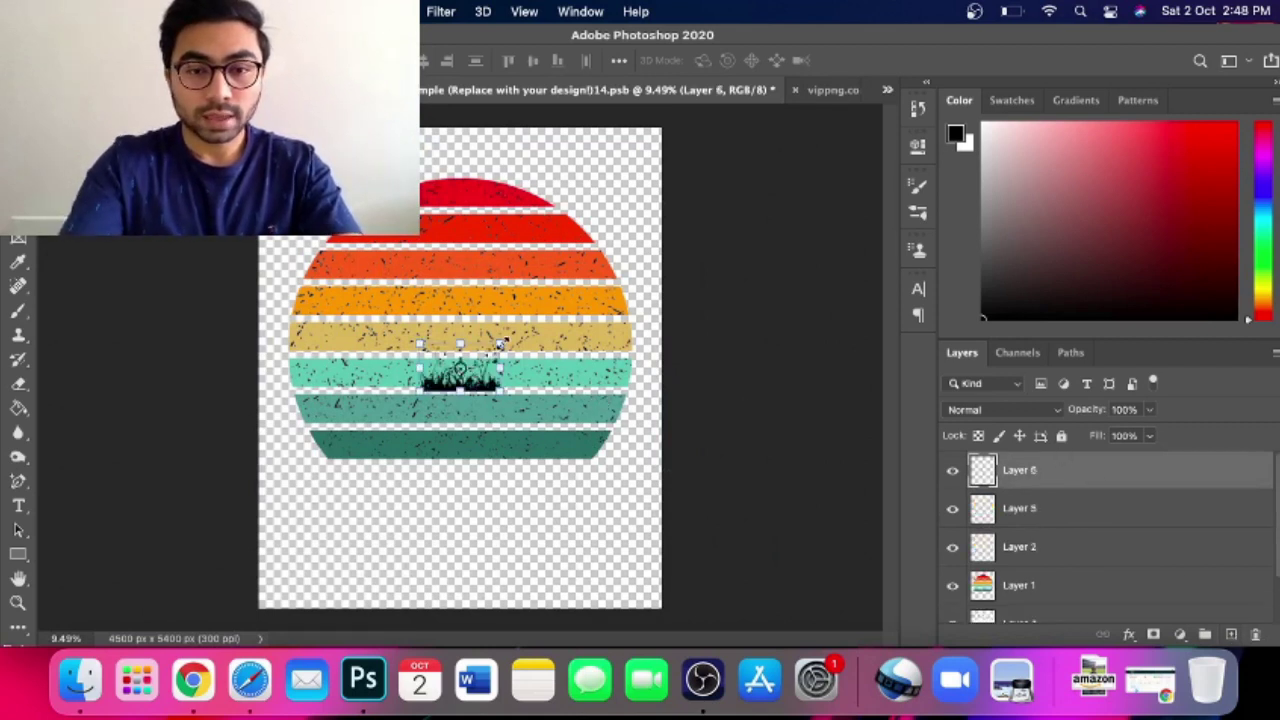
Scale the grass to about 403% and place it across the sun's lower stripes
left_click_drag(500, 343, 700, 223)
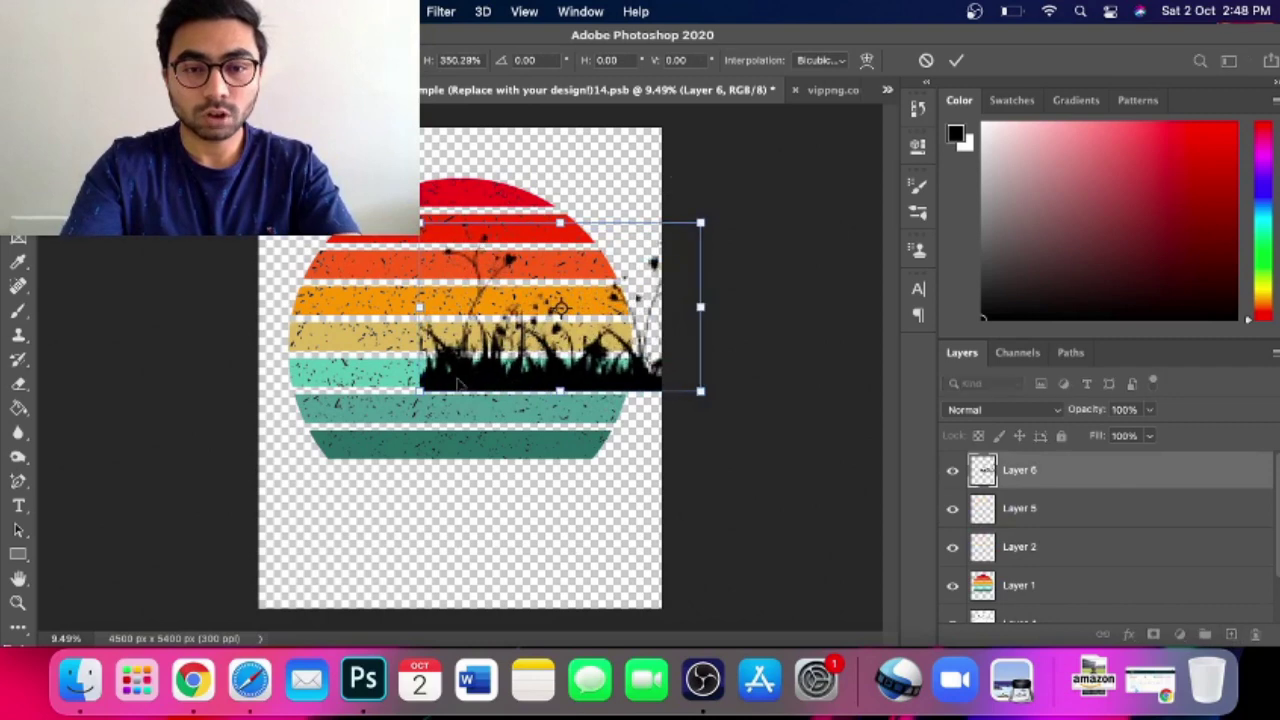
left_click_drag(419, 392, 343, 420)
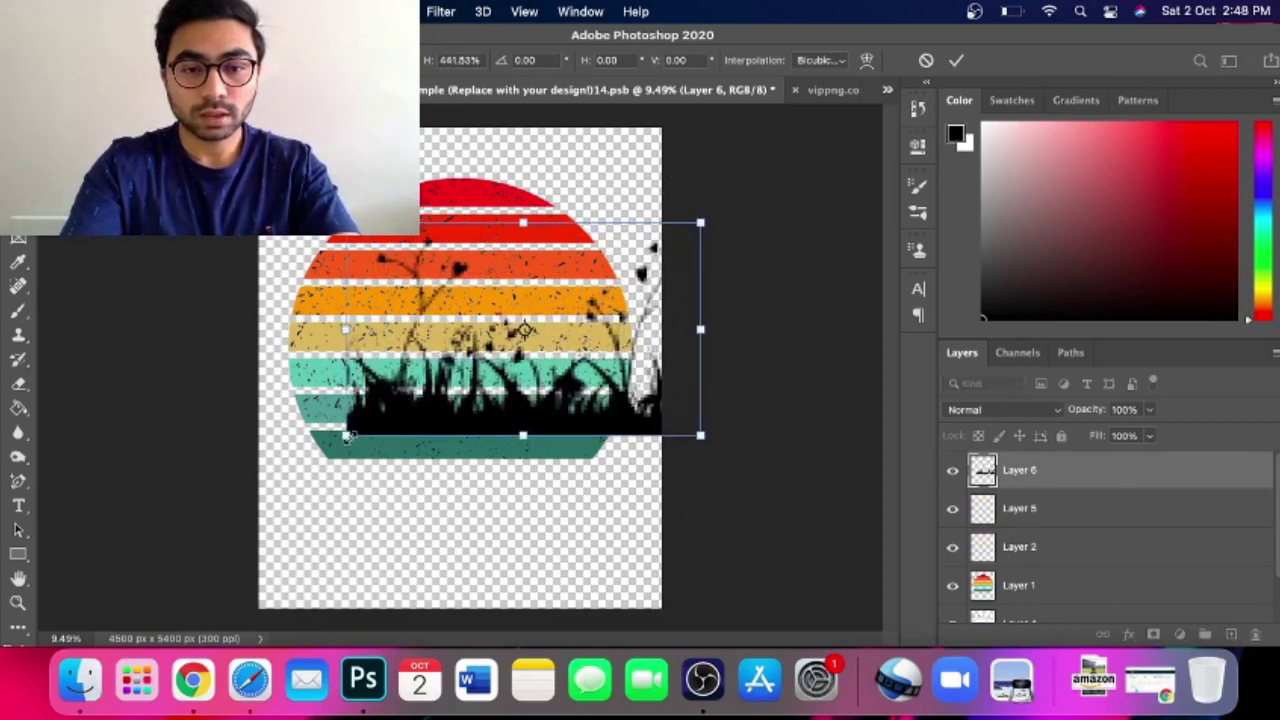
left_click_drag(547, 393, 504, 418)
left_click_drag(505, 358, 488, 358)
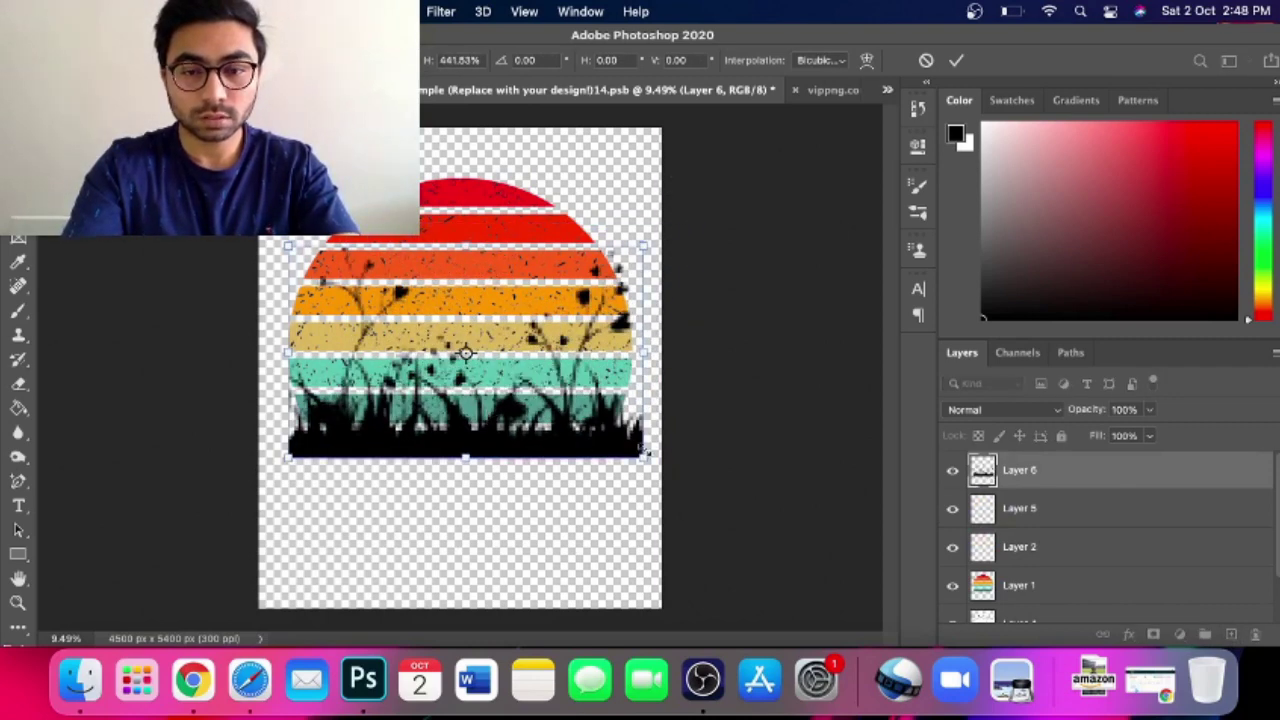
left_click_drag(645, 452, 612, 440)
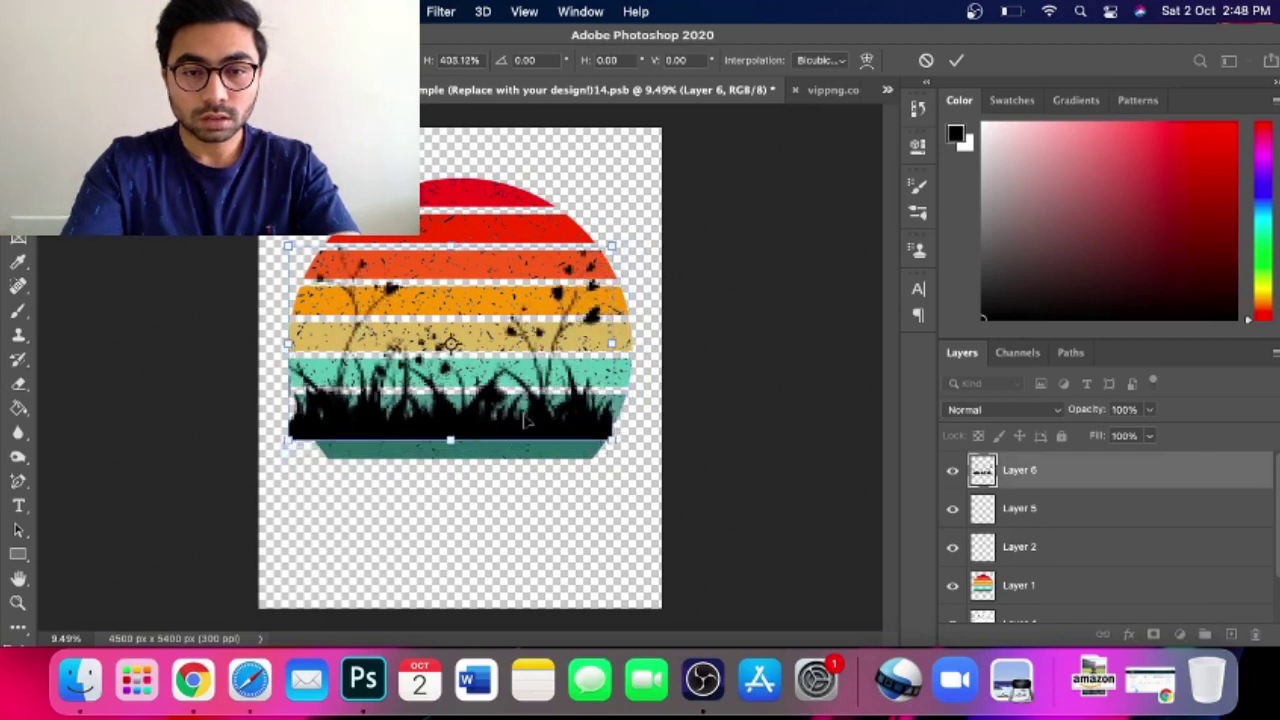
left_click_drag(527, 422, 536, 441)
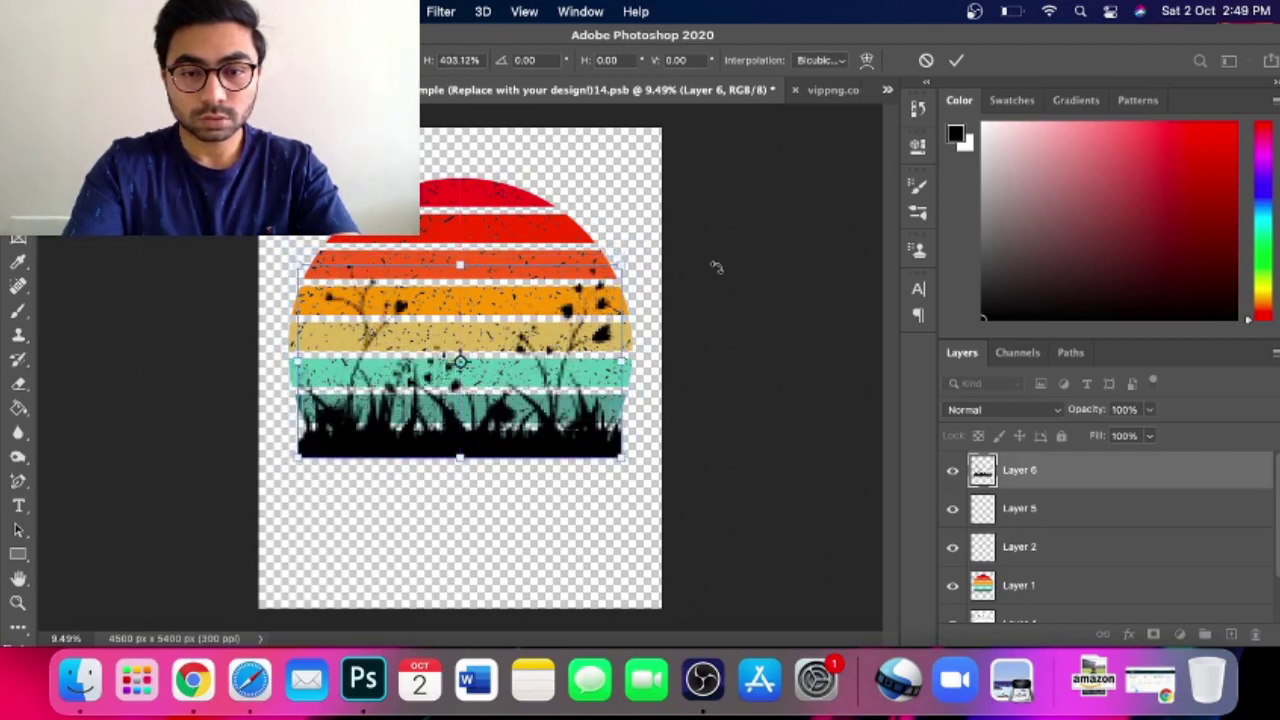
key("shift+Down")
key("shift+Down")
key("shift+Down")
key("shift+Down")
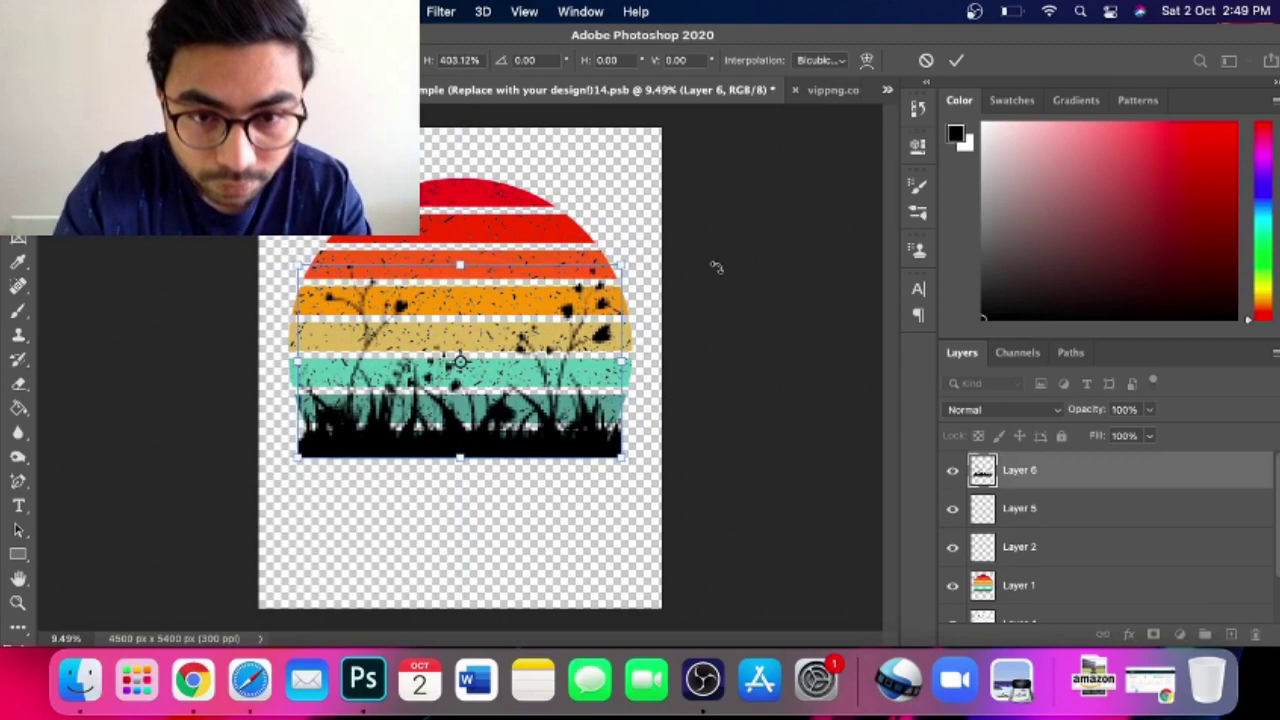
left_click(955, 62)
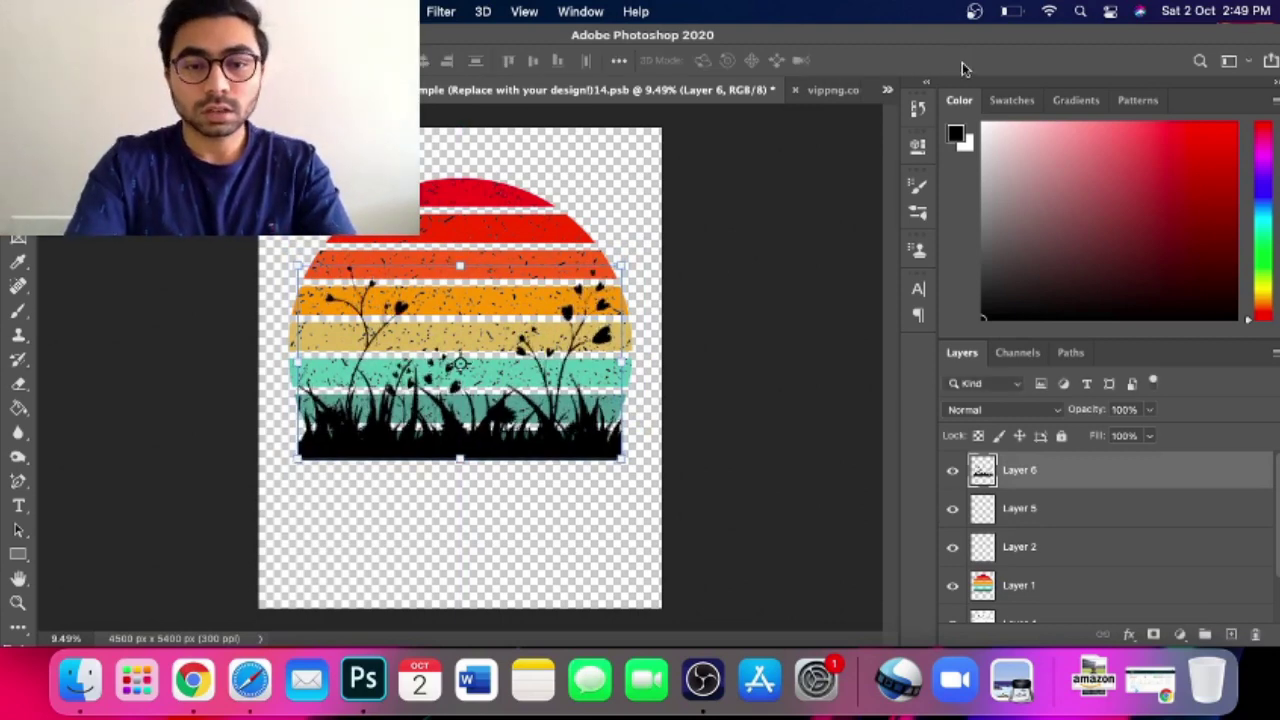
Make the sun Layer 1 active and hide the grass Layer 6
key("super+plus")
key("super+plus")
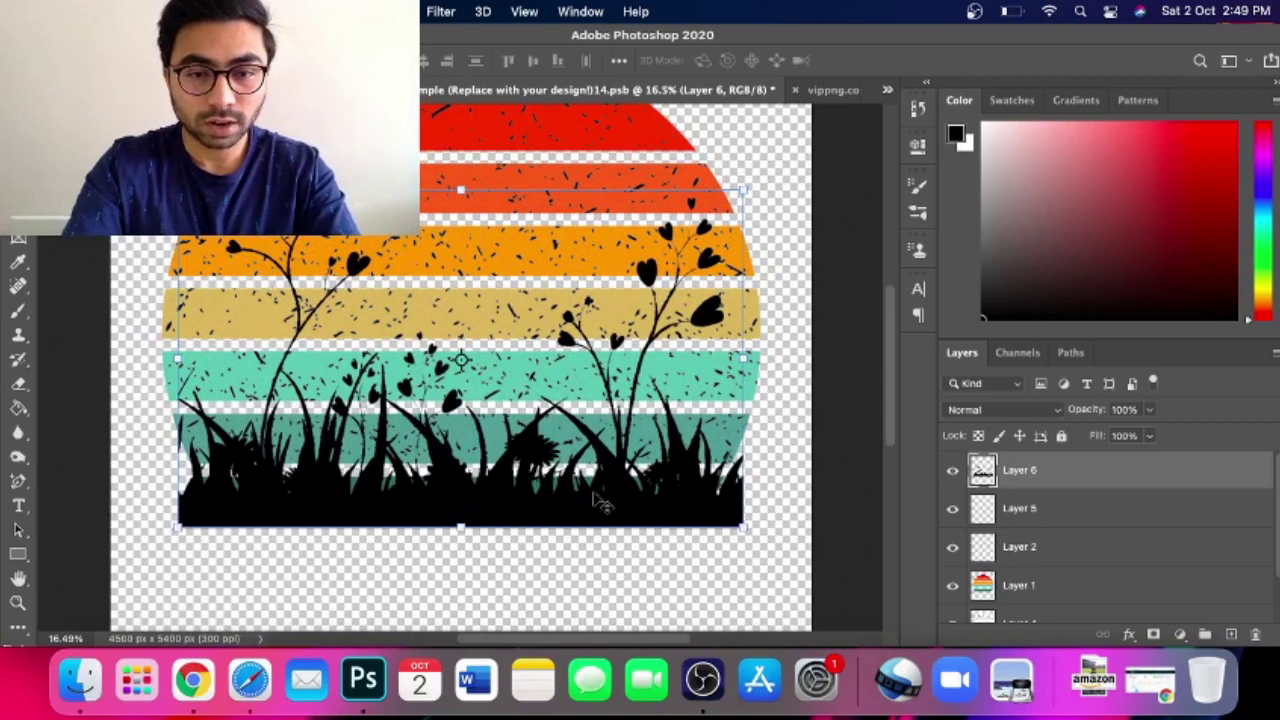
scroll(595, 445, "down", 1)
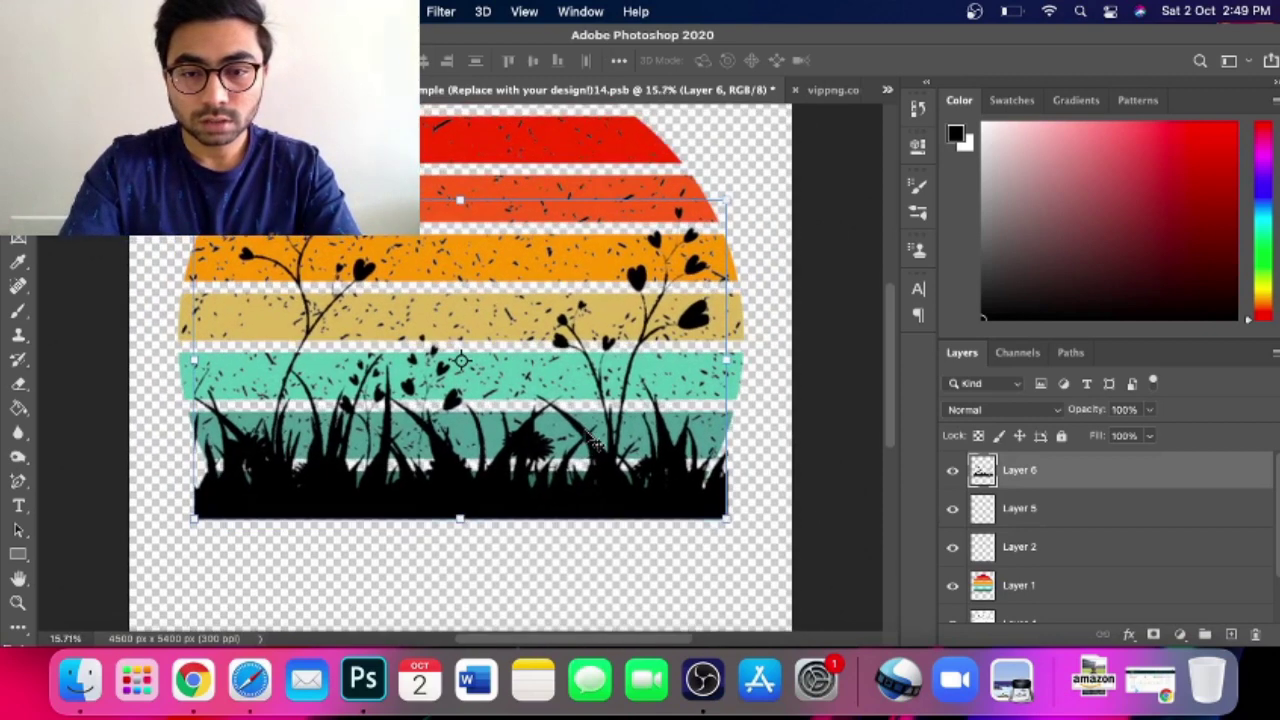
left_click(1092, 596)
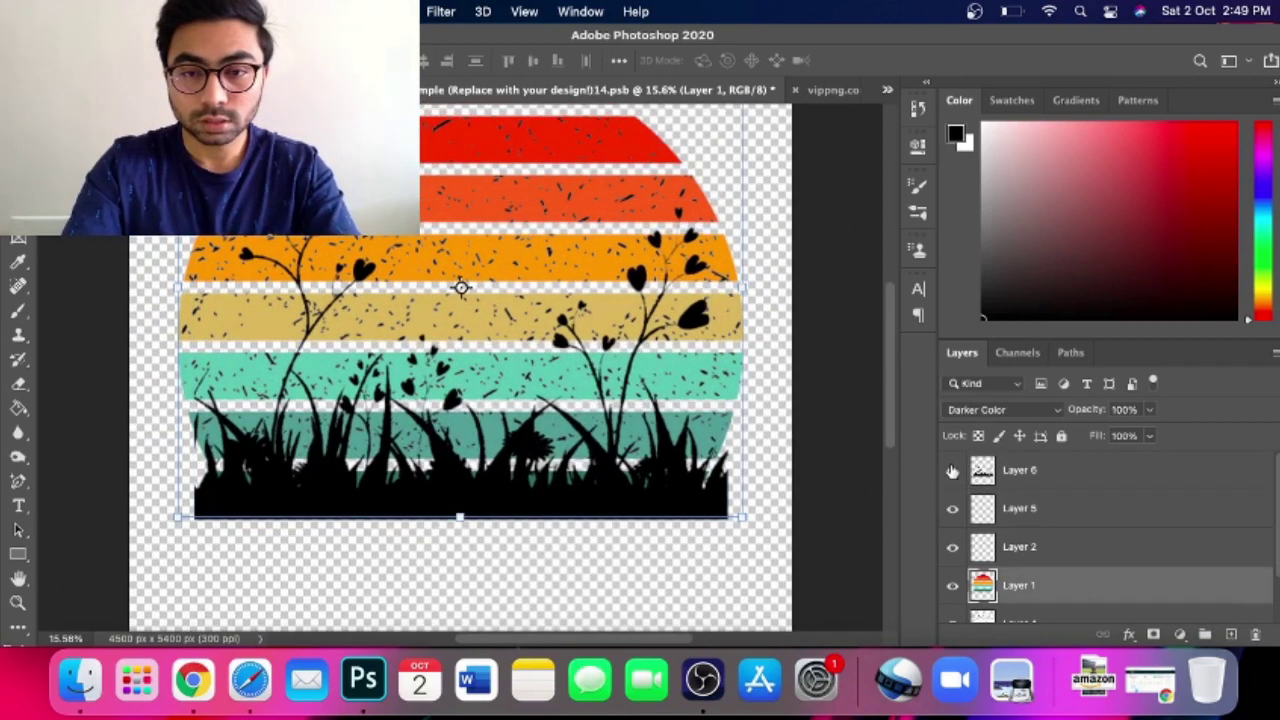
left_click(952, 471)
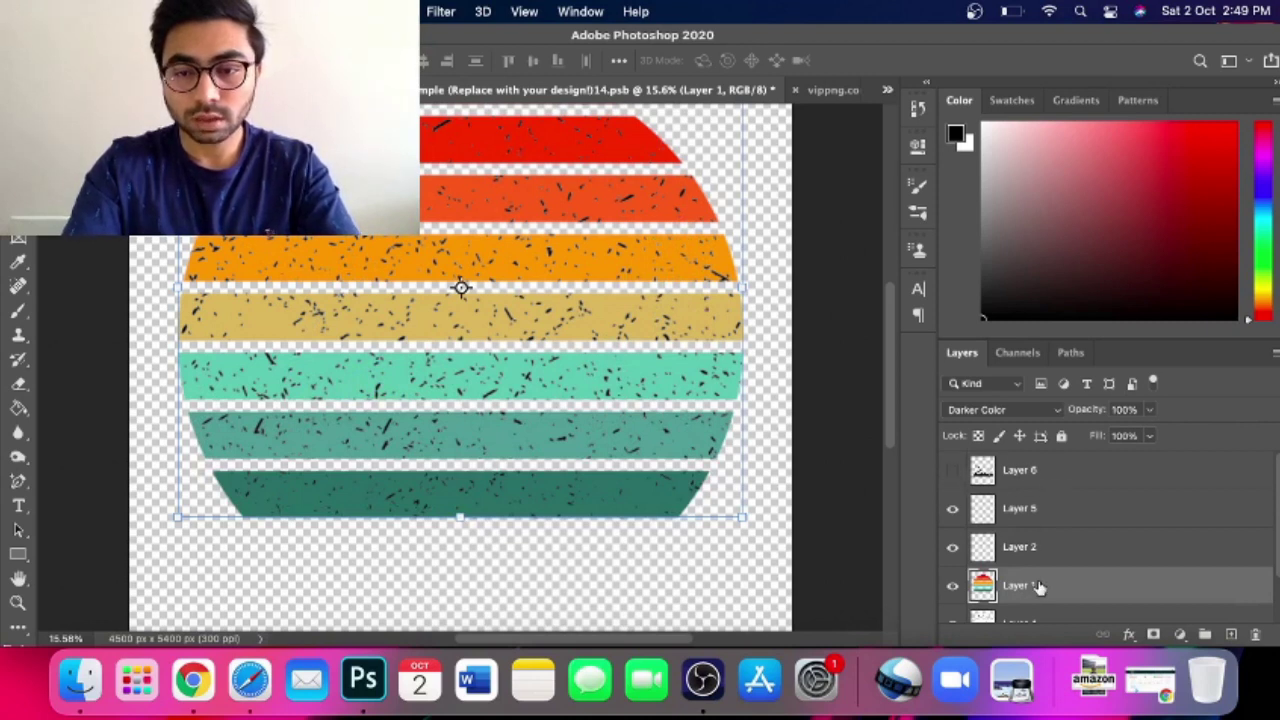
Quick-select the sun, invert the selection, then show and activate grass Layer 6
key("w")
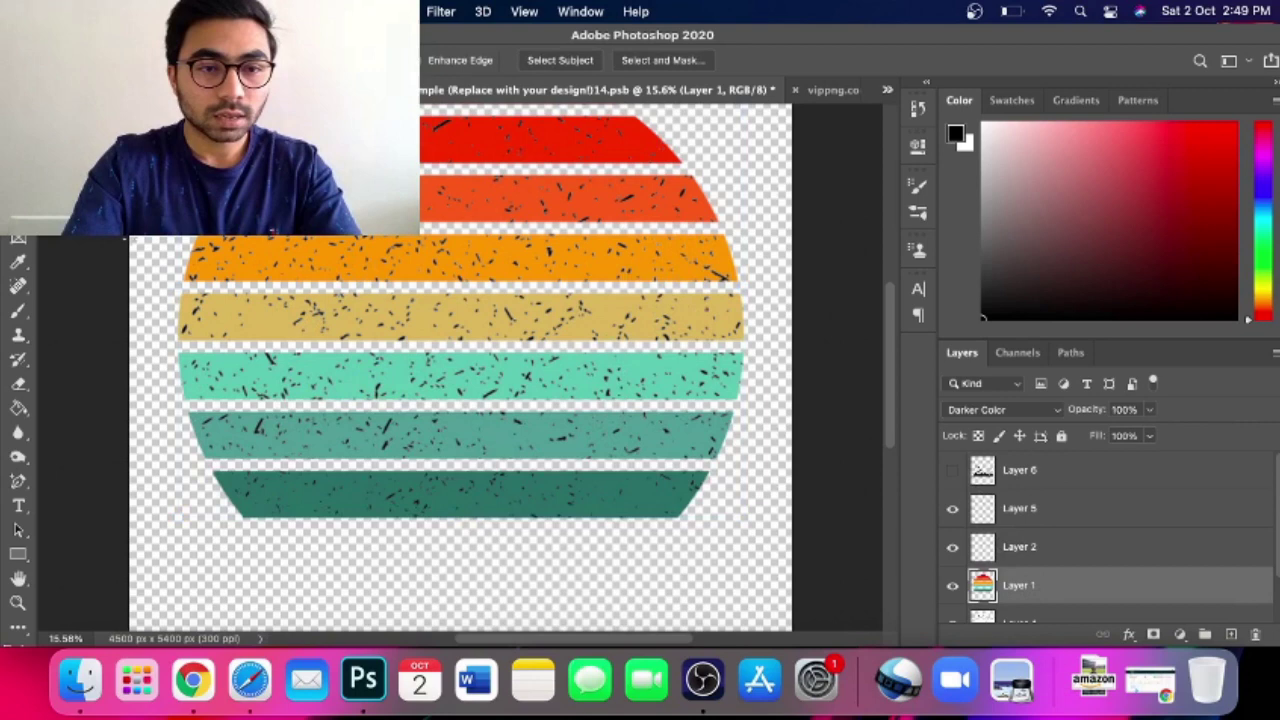
scroll(300, 291, "up", 3)
scroll(300, 291, "up", 1)
left_click(982, 585, "super")
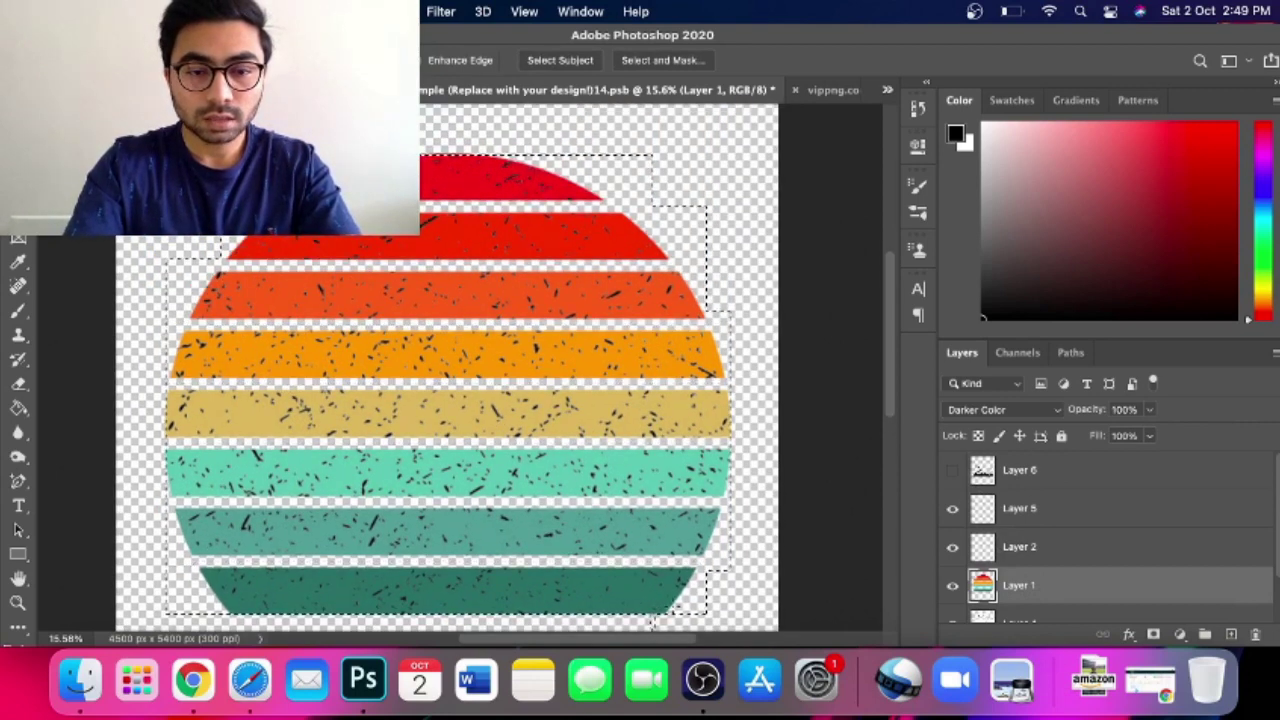
scroll(543, 522, "down", 5)
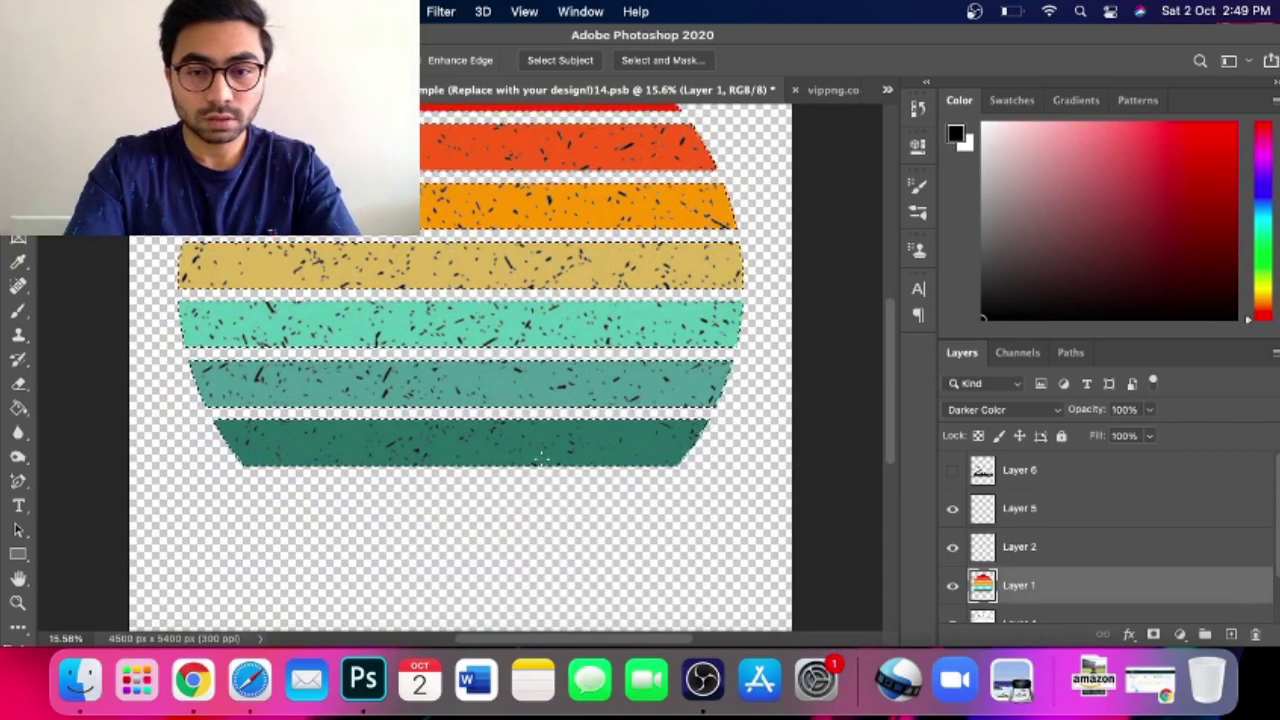
right_click(542, 458)
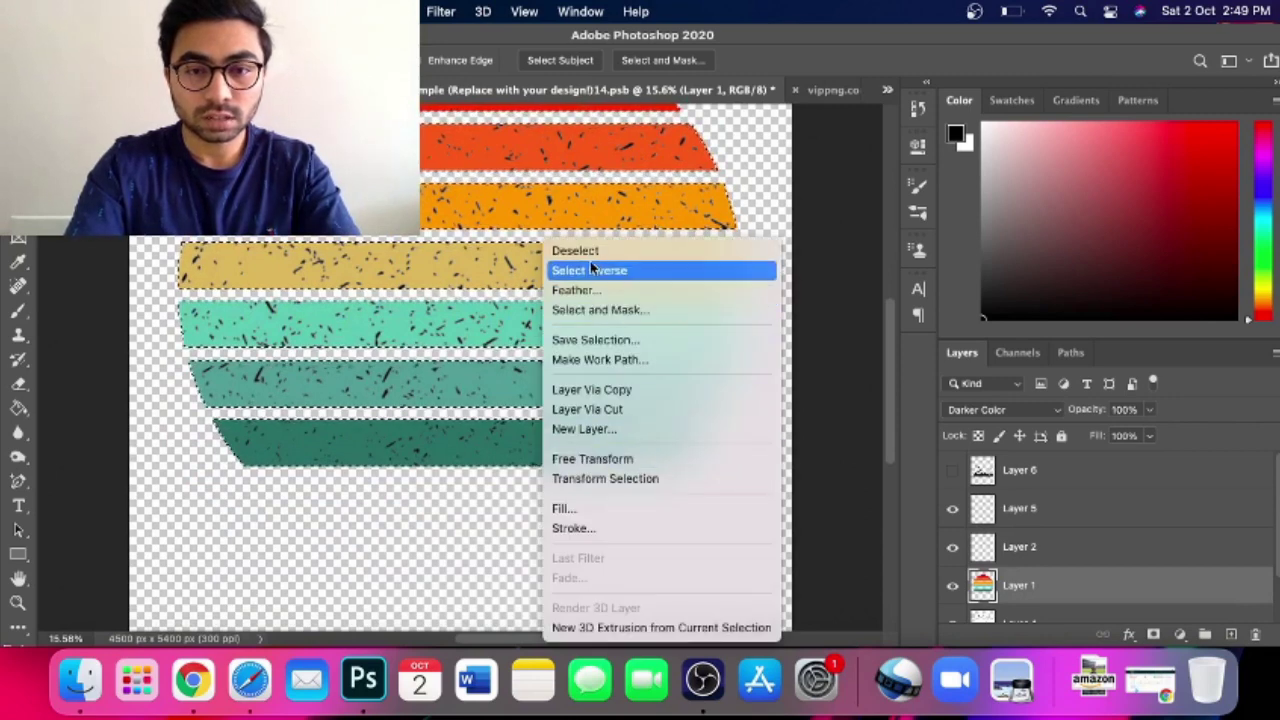
left_click(620, 281)
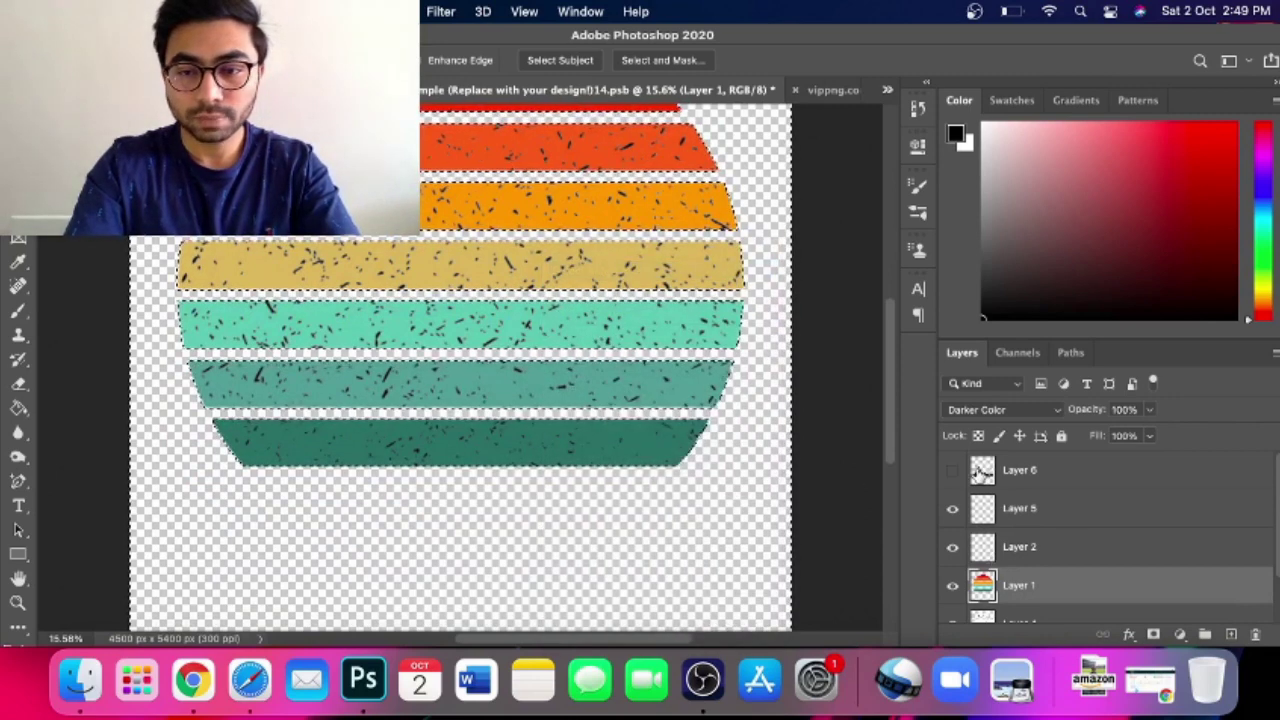
left_click(953, 470)
left_click(1037, 471)
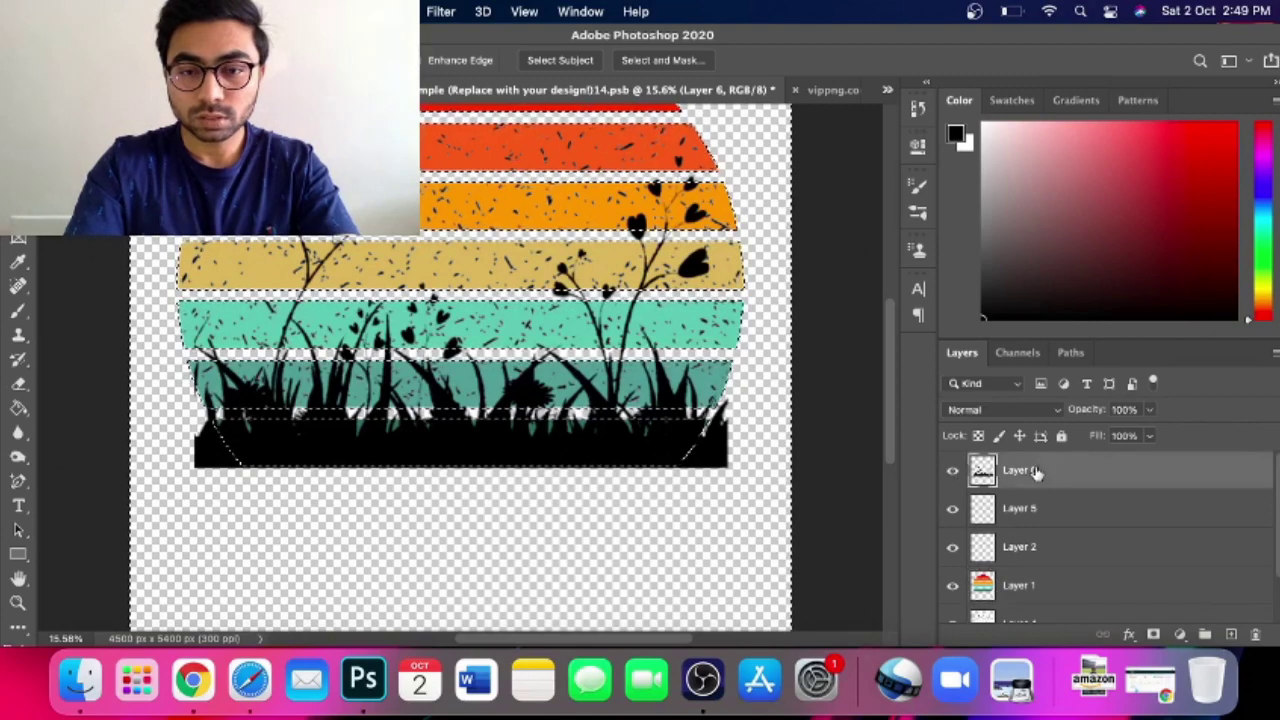
Erase the grass outside the sun's edge with a Hard Round eraser
scroll(445, 370, "up", 2)
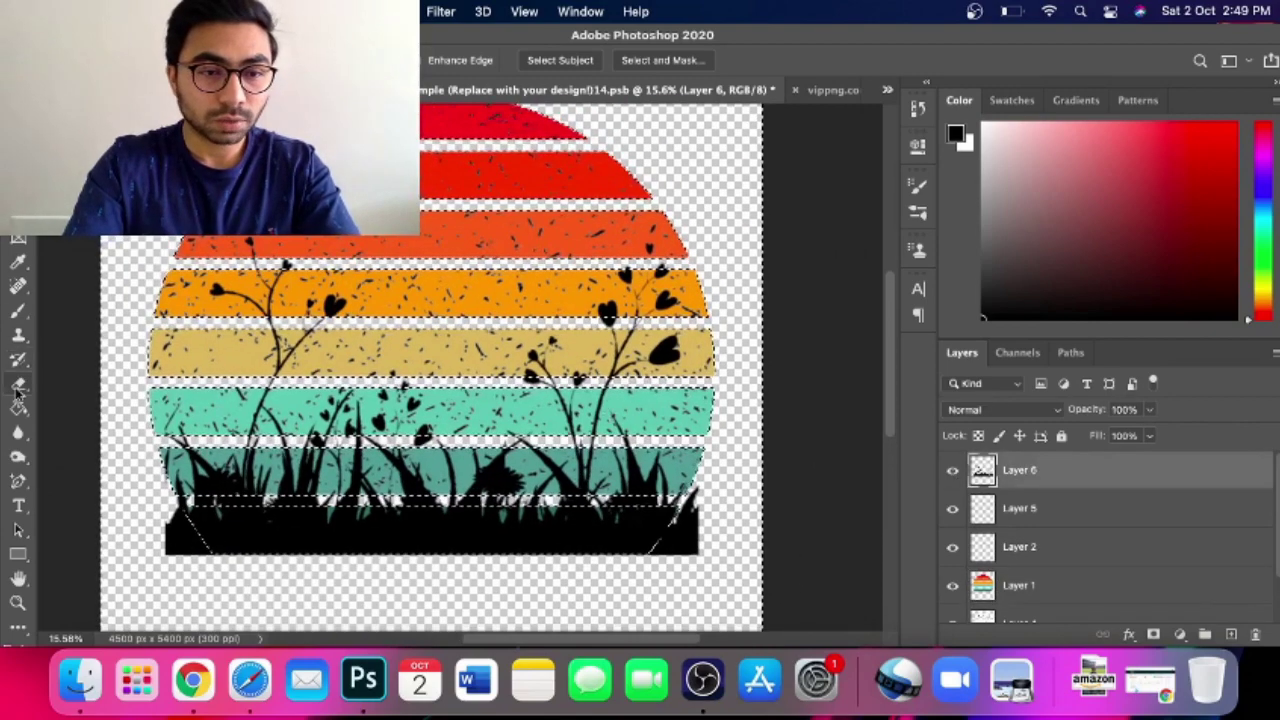
left_click(18, 383)
scroll(729, 606, "down", 3)
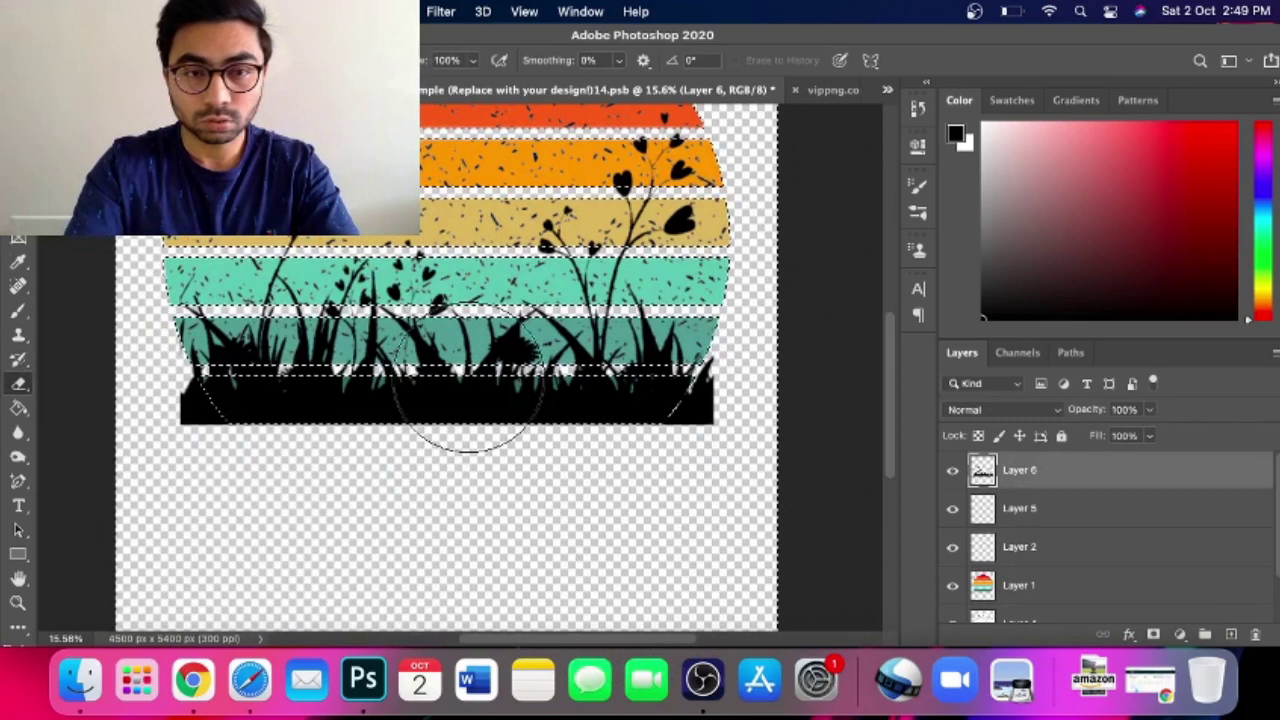
left_click(60, 60)
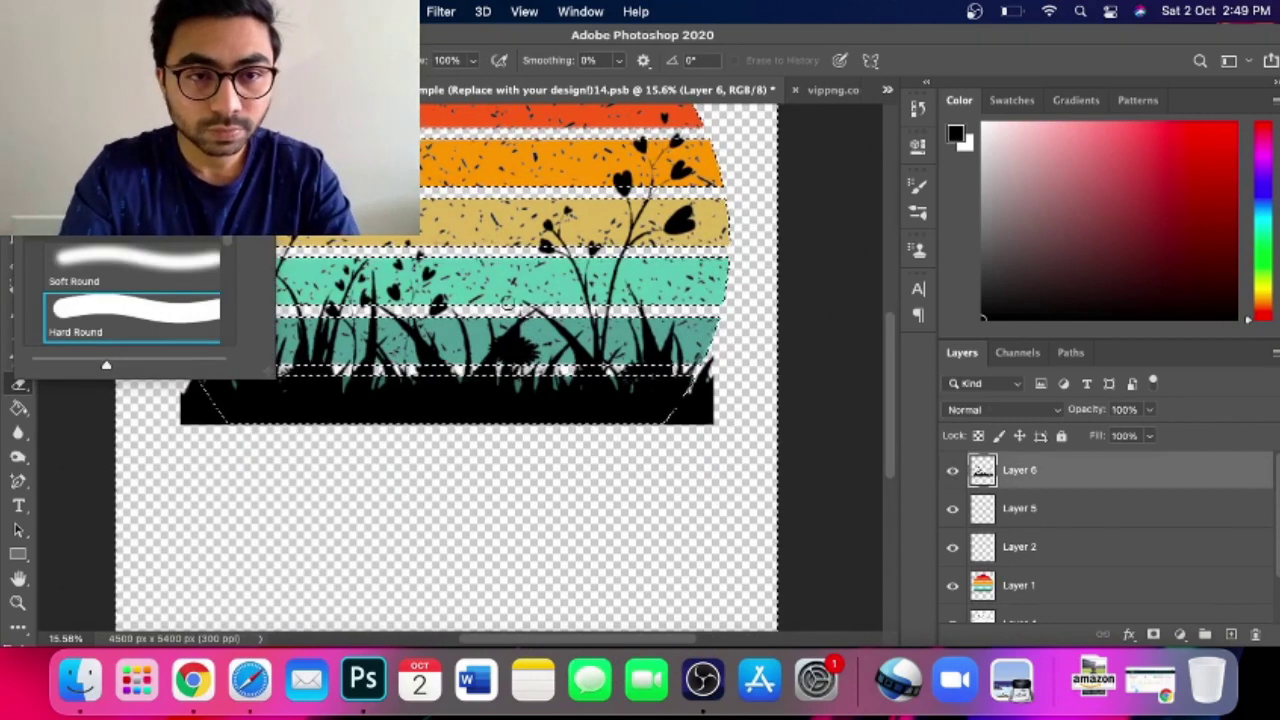
left_click(731, 409)
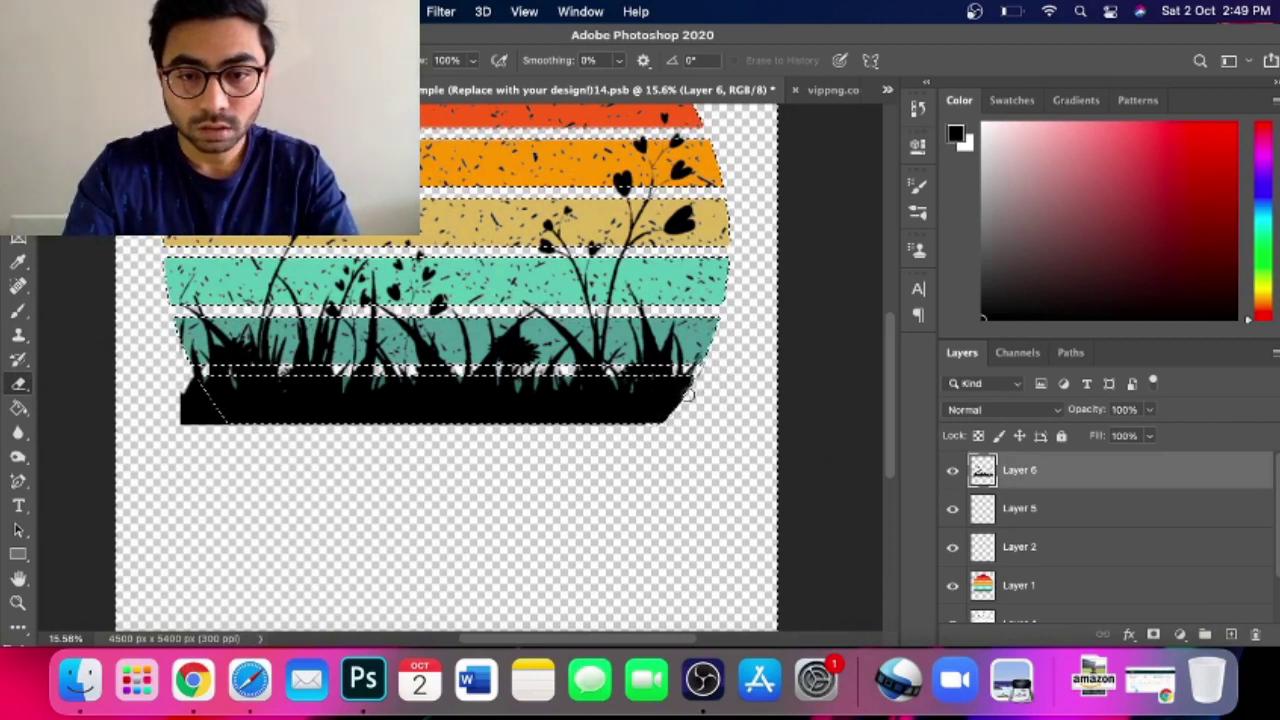
mouse_move(688, 395)
left_mouse_down()
mouse_move(640, 427)
mouse_move(170, 412)
mouse_move(242, 423)
mouse_move(174, 382)
mouse_move(192, 411)
mouse_move(186, 382)
left_mouse_up()
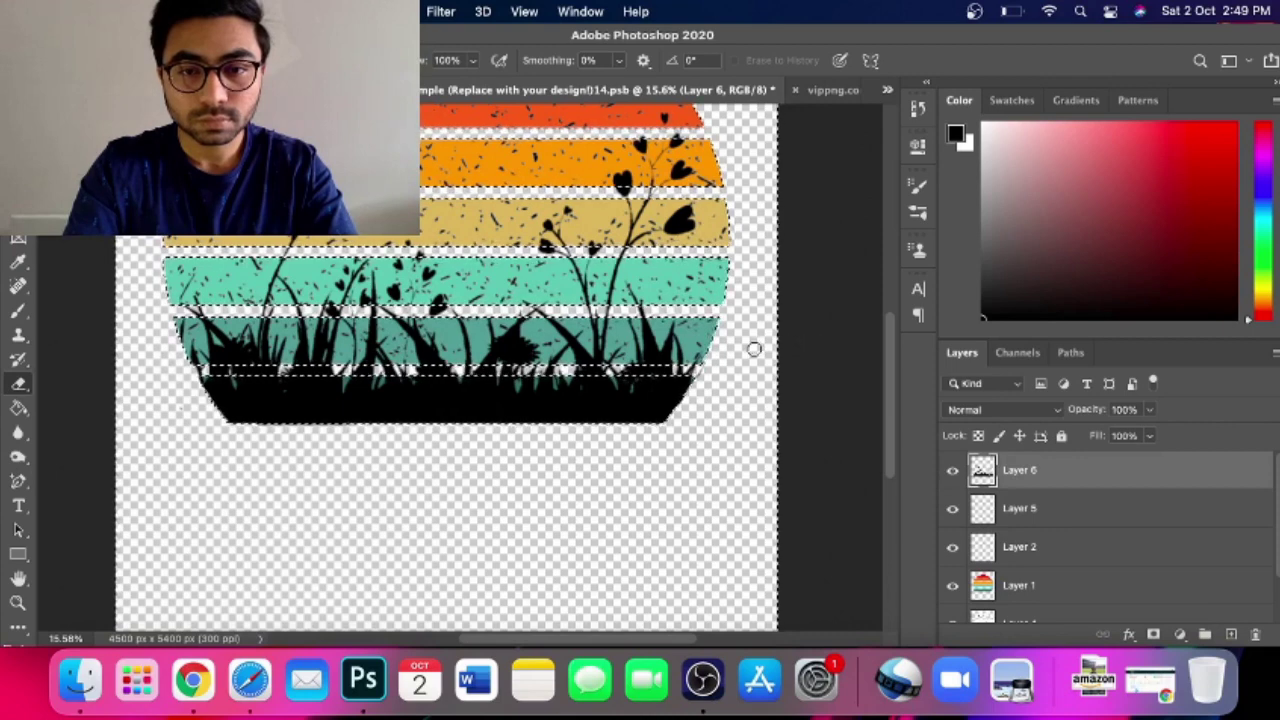
key("super+minus")
key("super+minus")
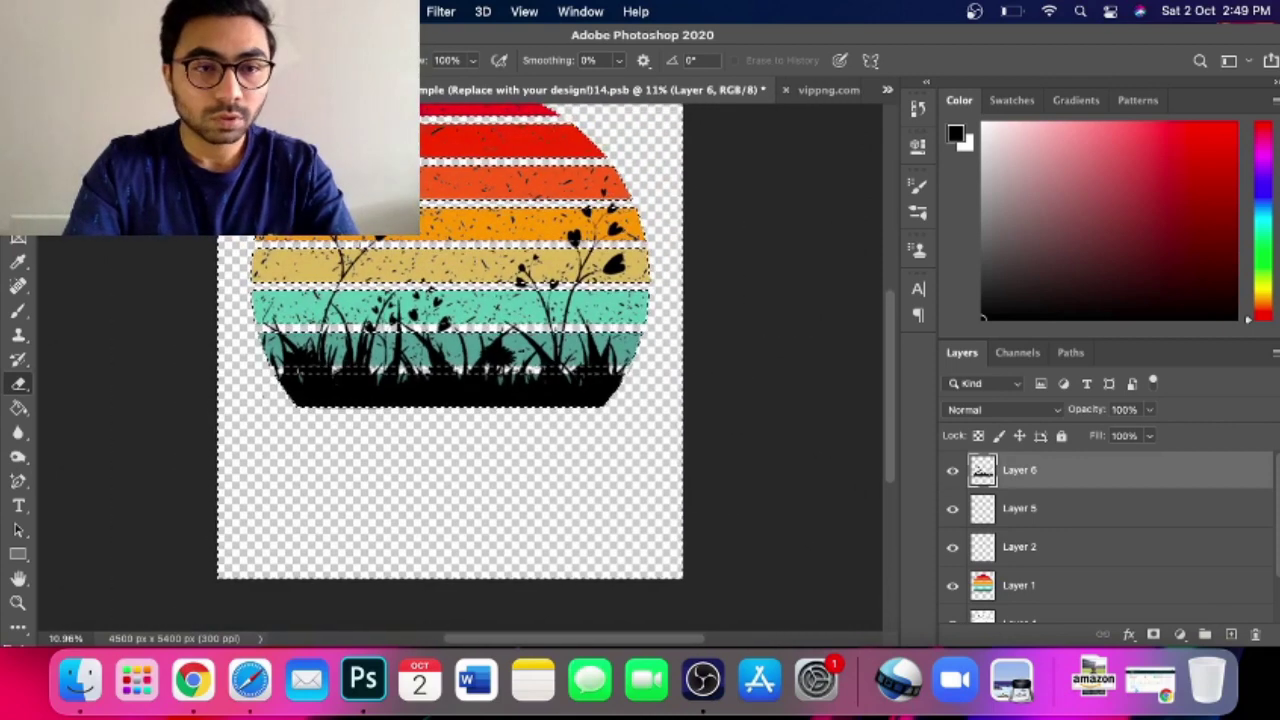
Deselect, zoom out to the whole canvas, and save the design
key("w")
right_click(433, 243)
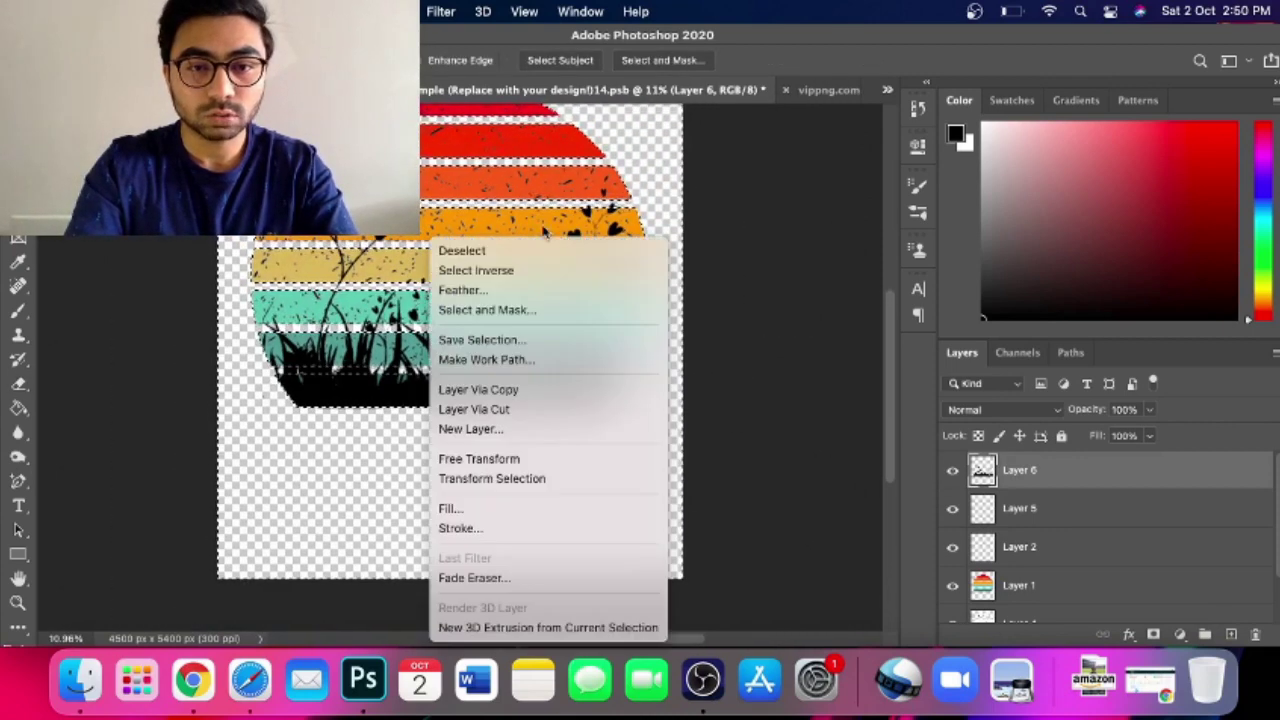
left_click(510, 255)
key("super+minus")
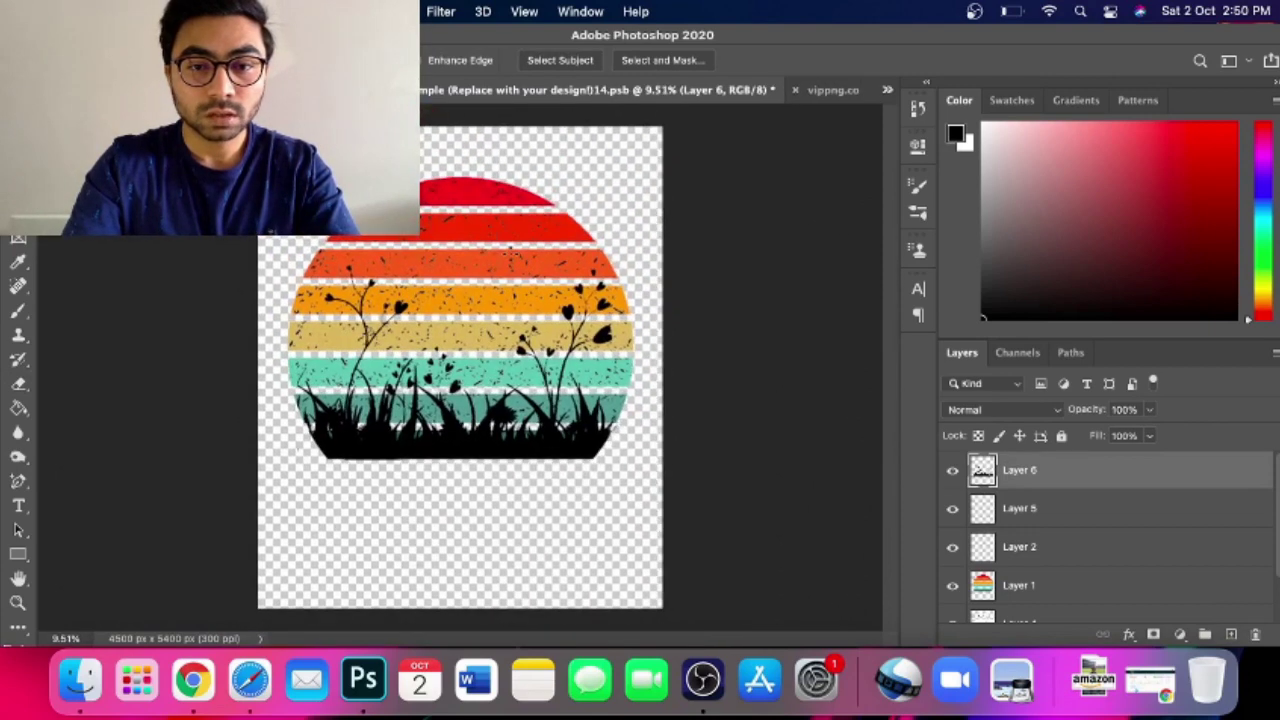
key("super+s")
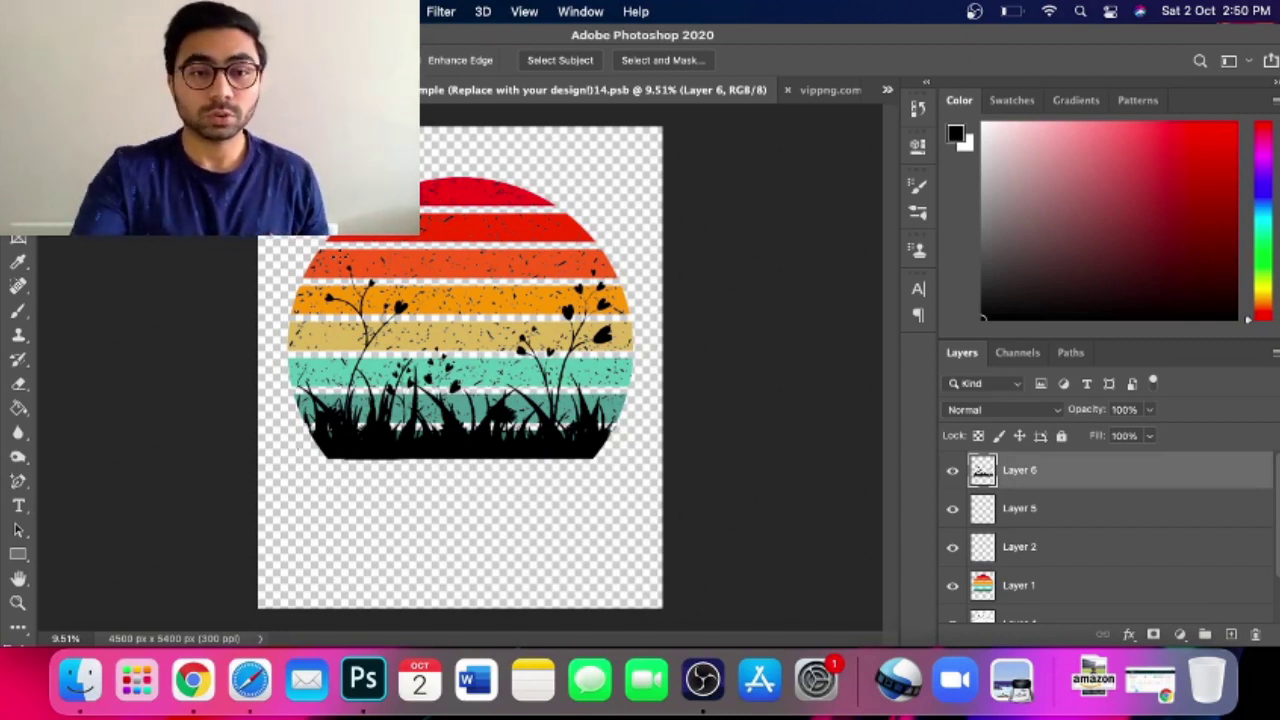
Return to the T-shirt mockup to inspect the sunset and grass design on the black shirt
key("super+w")
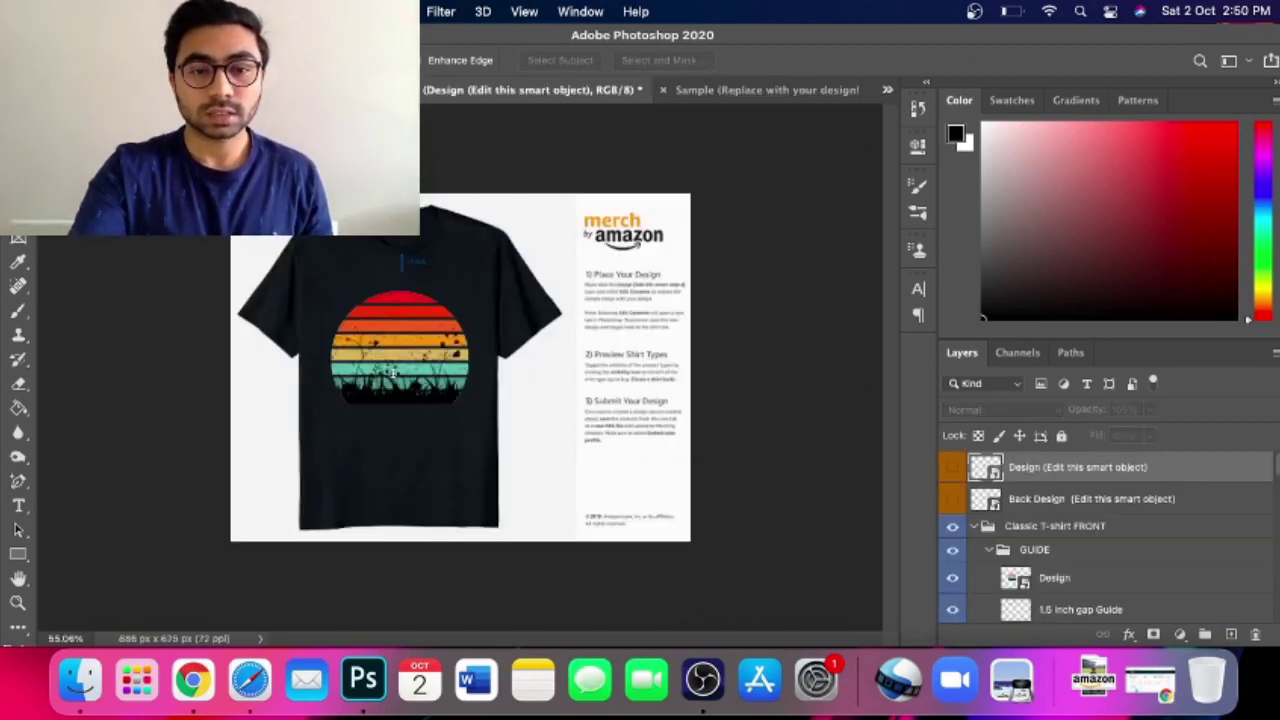
scroll(392, 372, "up", 3)
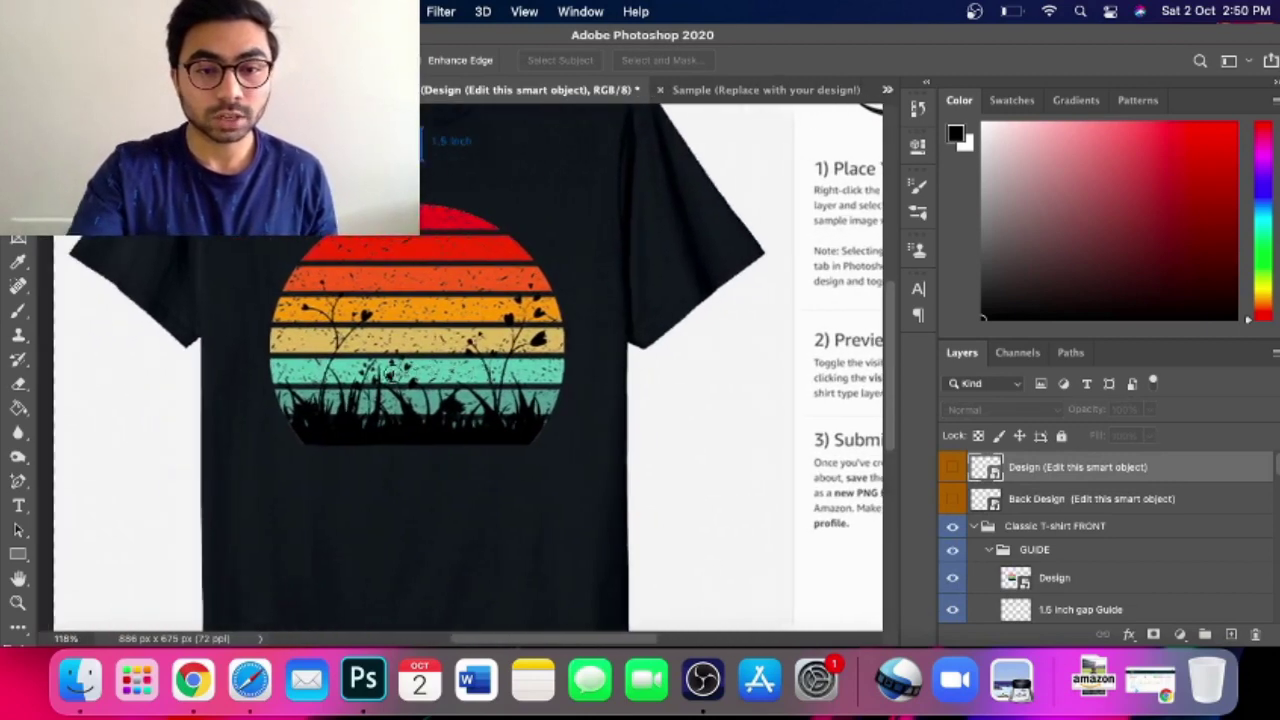
scroll(394, 367, "down", 3)
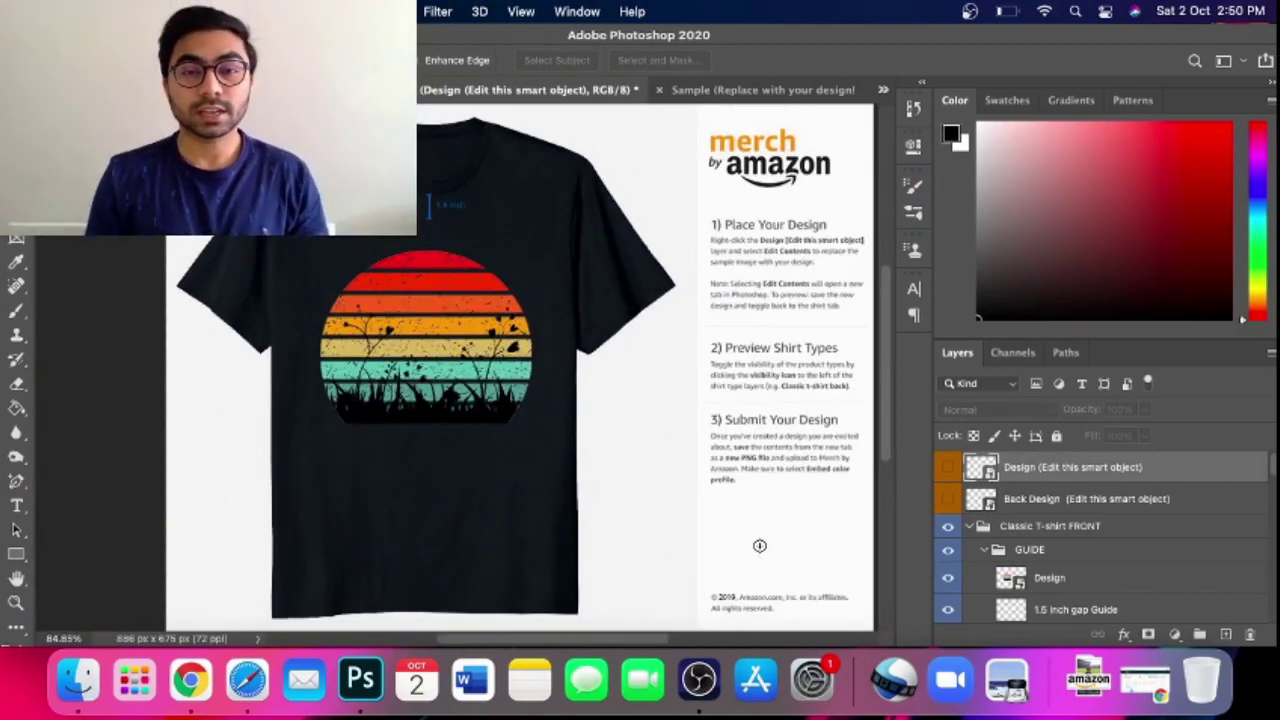